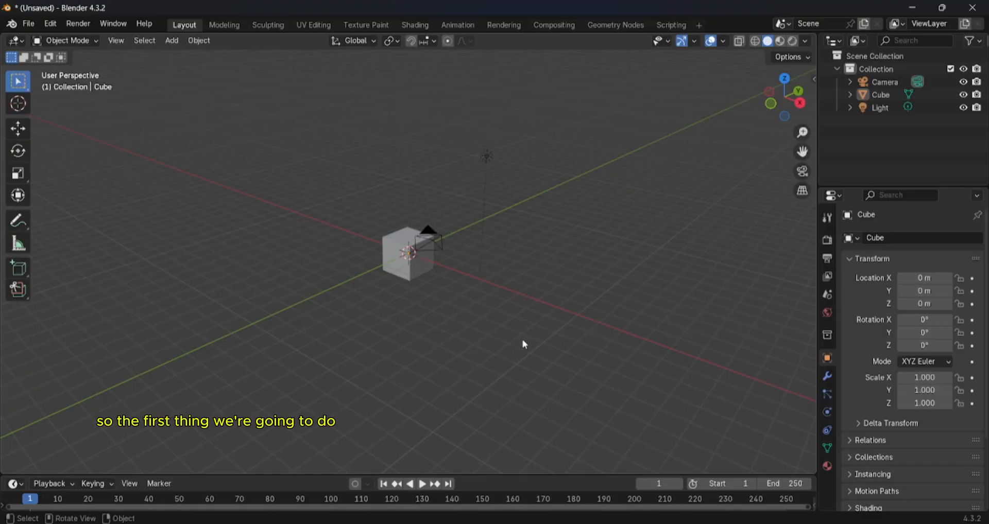
- Select all the default scene objects (camera, cube and light) and delete them
{"action": "middle_click_drag", "start_coordinate": [525, 344], "coordinate": [580, 315]}
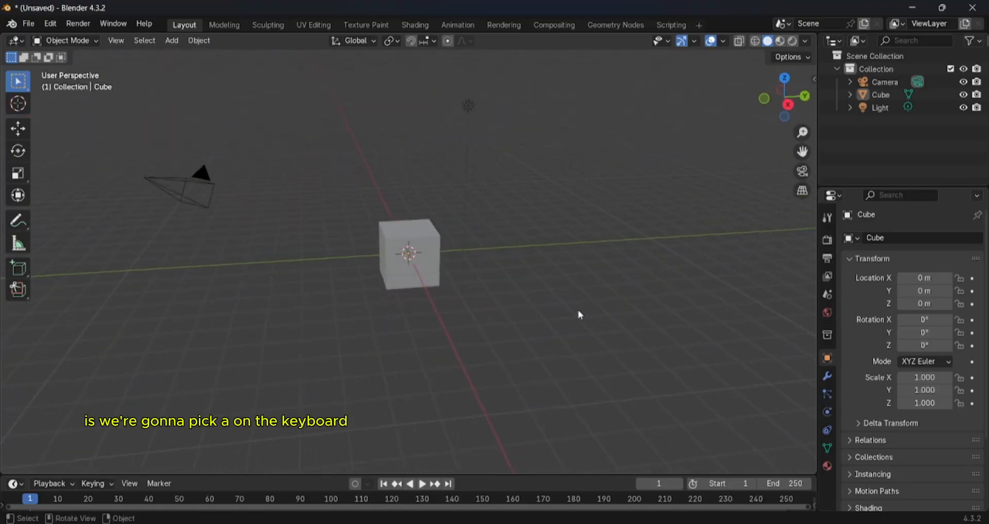
{"action": "key", "text": "Caps_Lock"}
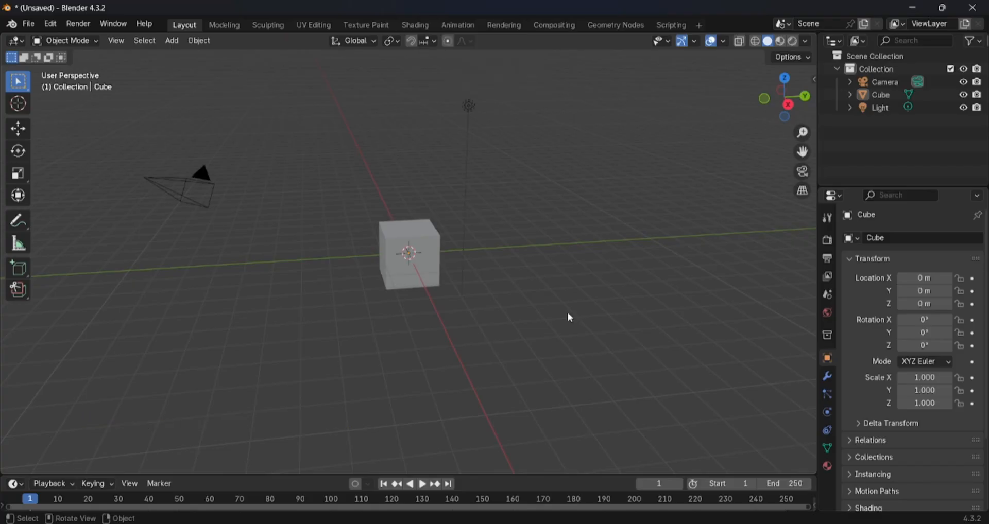
{"action": "key", "text": "Caps_Lock"}
{"action": "key", "text": "a"}
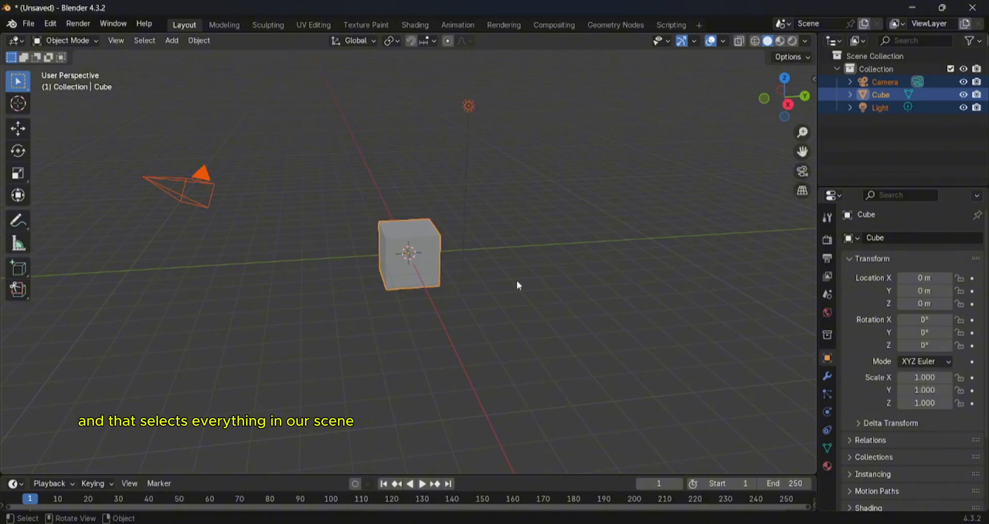
{"action": "scroll", "coordinate": [519, 285], "scroll_direction": "down", "scroll_amount": 2}
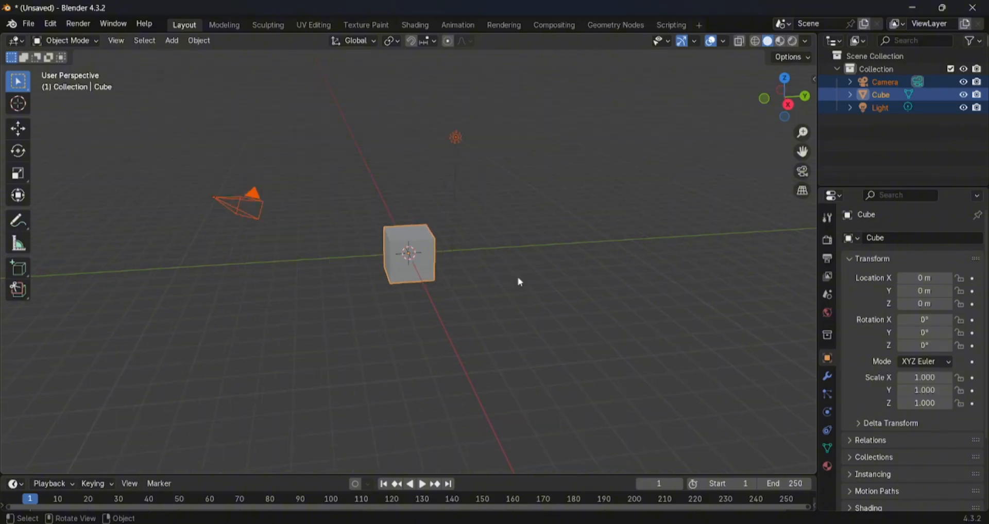
{"action": "key", "text": "x"}
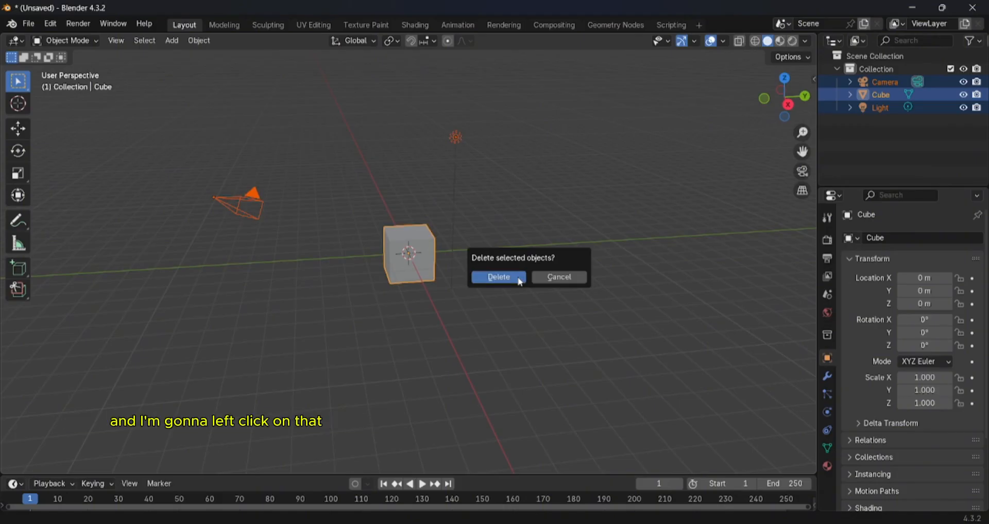
{"action": "left_click", "coordinate": [519, 282]}
- Add a Bézier curve to the empty scene at the world origin
{"action": "middle_click_drag", "start_coordinate": [520, 291], "coordinate": [538, 306]}
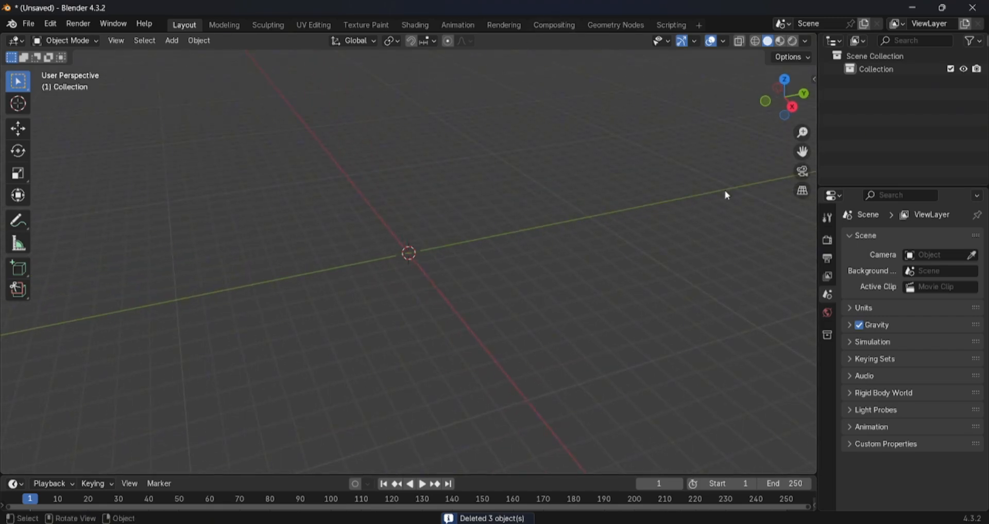
{"action": "mouse_move", "coordinate": [818, 235]}
{"action": "left_mouse_down"}
{"action": "mouse_move", "coordinate": [837, 235]}
{"action": "mouse_move", "coordinate": [825, 234]}
{"action": "left_mouse_up"}
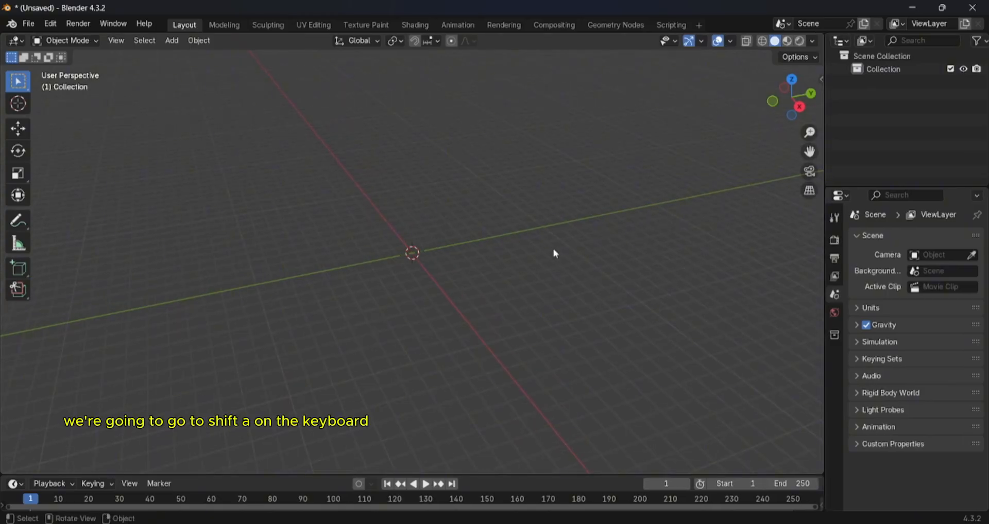
{"action": "key", "text": "shift+a"}
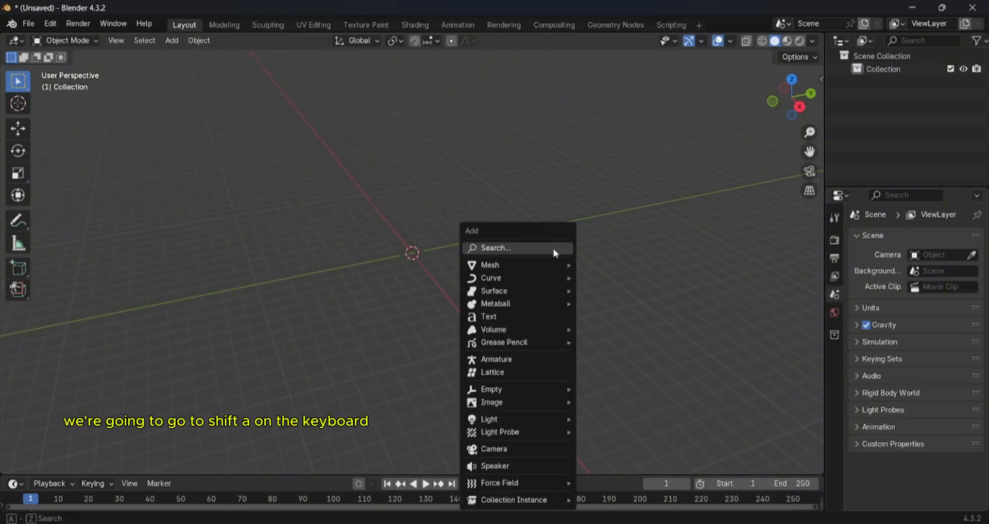
{"action": "mouse_move", "coordinate": [525, 264]}
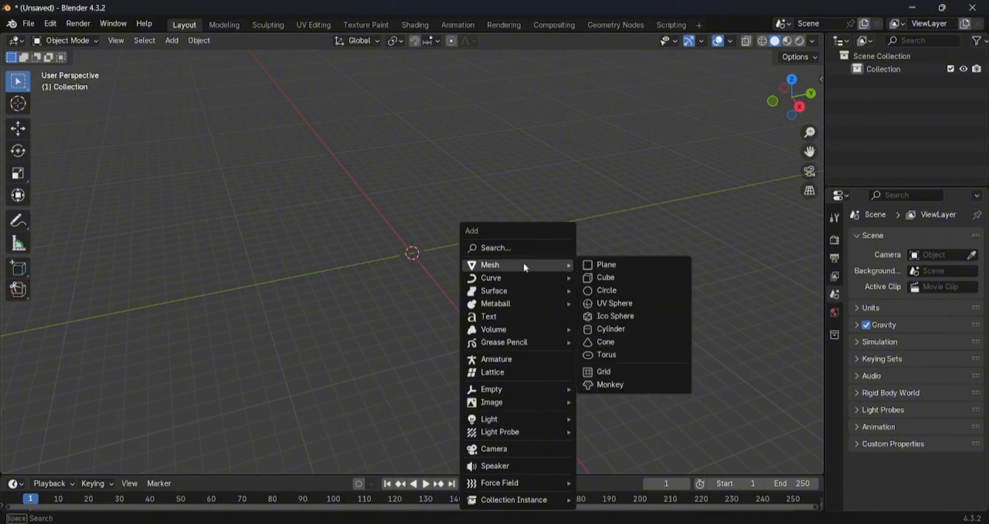
{"action": "left_click", "coordinate": [171, 41]}
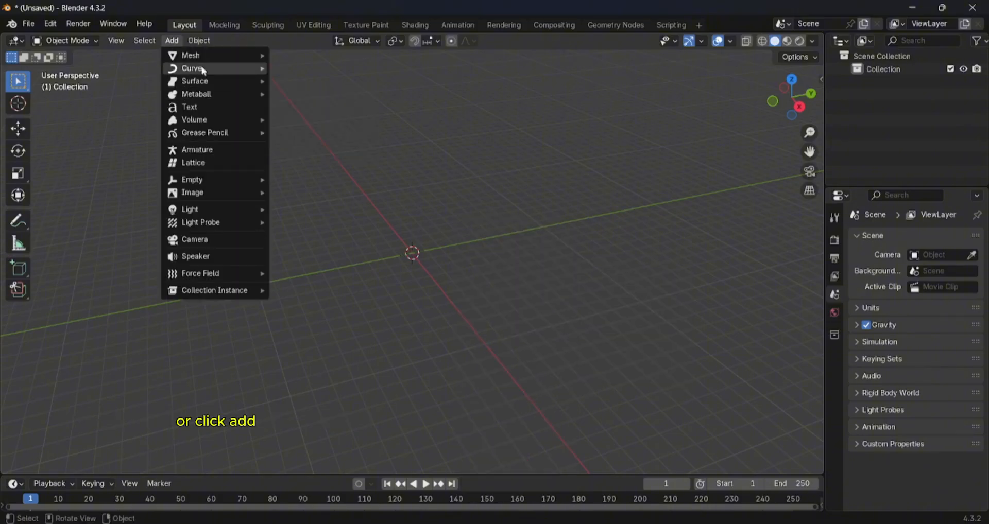
{"action": "mouse_move", "coordinate": [204, 69]}
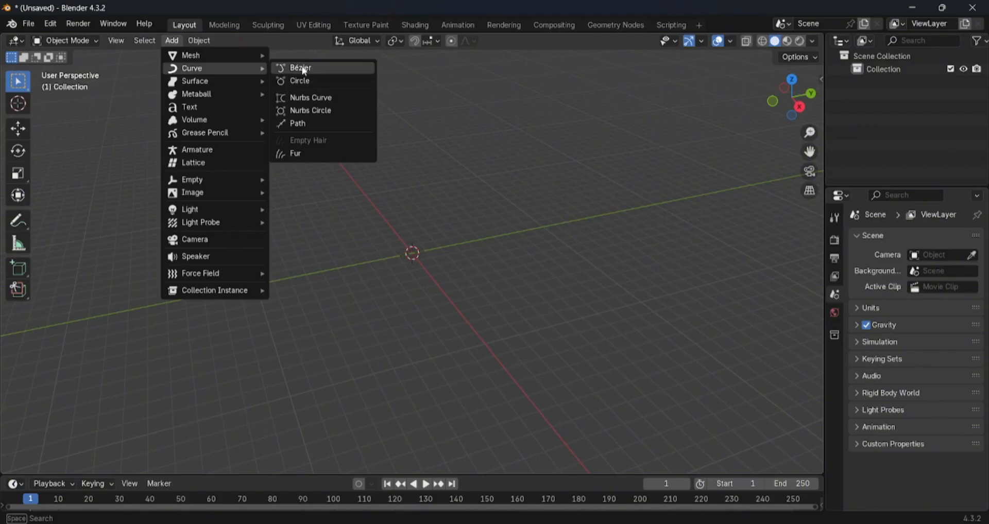
{"action": "left_click", "coordinate": [304, 70]}
- Duplicate the Bézier curve and place the copy about 1.1 m from the original, towards negative Y and slightly below it
{"action": "middle_click_drag", "start_coordinate": [314, 172], "coordinate": [463, 219]}
{"action": "scroll", "coordinate": [453, 245], "scroll_direction": "down", "scroll_amount": 2}
{"action": "scroll", "coordinate": [480, 249], "scroll_direction": "down", "scroll_amount": 2}
{"action": "scroll", "coordinate": [463, 220], "scroll_direction": "up", "scroll_amount": 3}
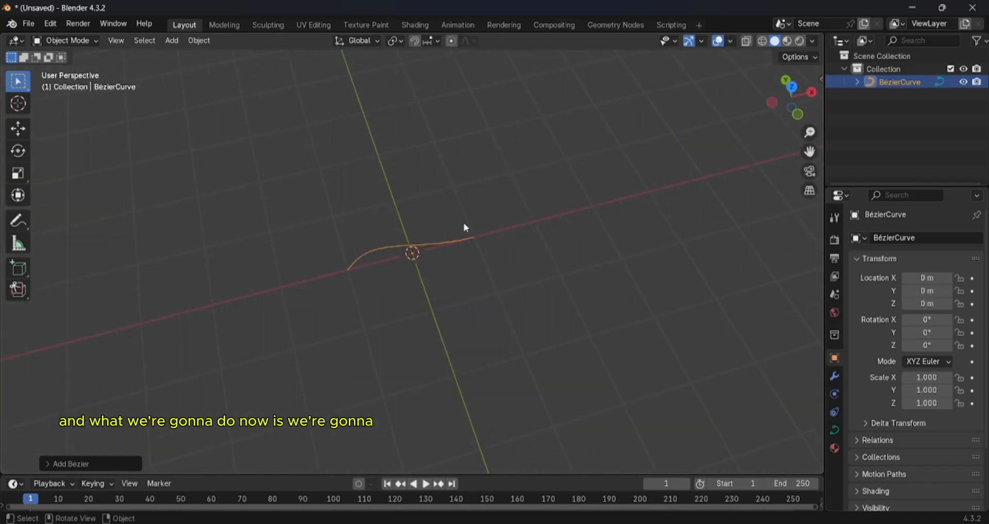
{"action": "key", "text": "shift"}
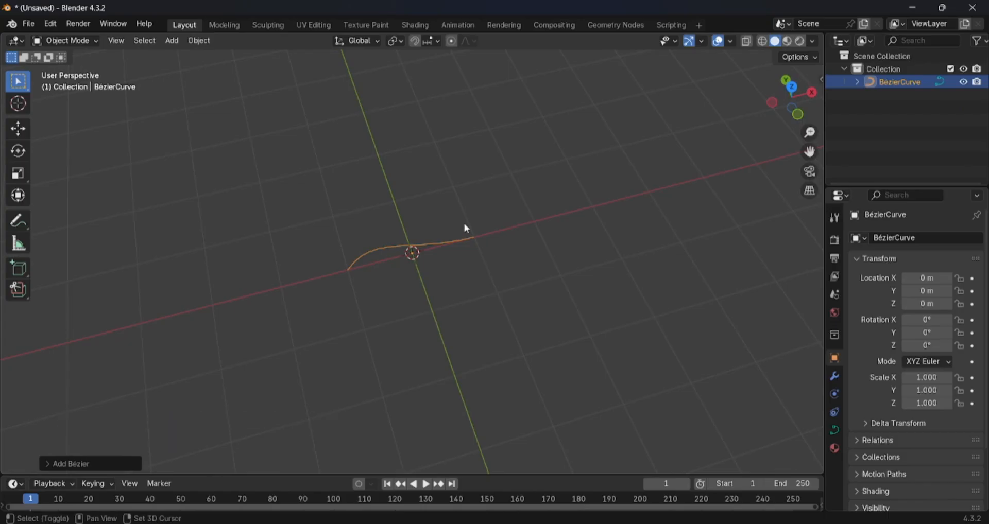
{"action": "key", "text": "shift+d"}
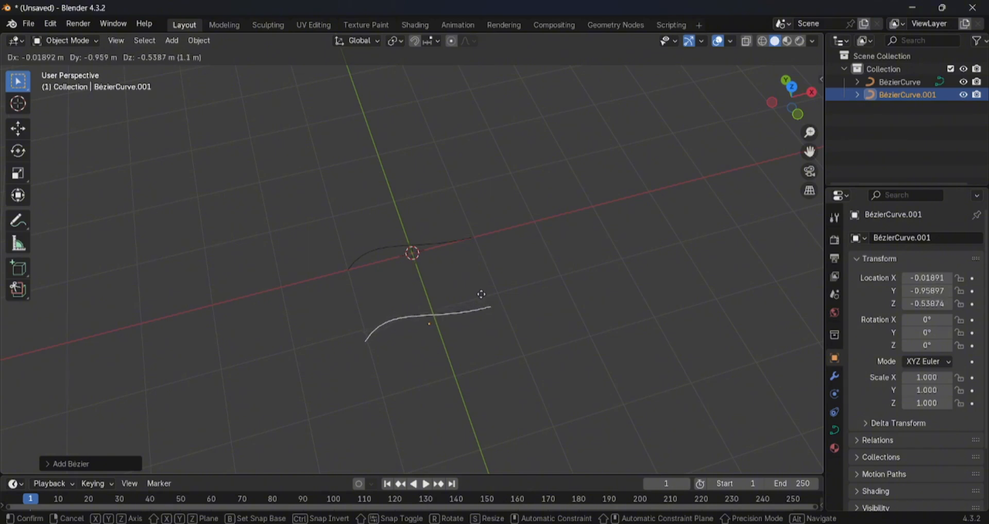
{"action": "left_click", "coordinate": [481, 294]}
{"action": "middle_click_drag", "start_coordinate": [480, 296], "coordinate": [455, 249]}
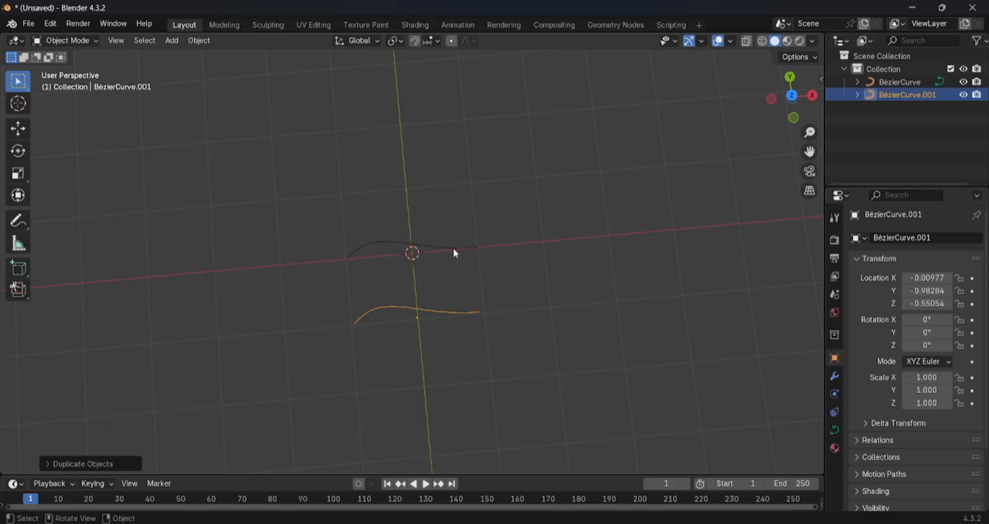
- Edit the duplicated curve, BézierCurve.001, and set the handle type of all its control points to Automatic
{"action": "left_click", "coordinate": [453, 249]}
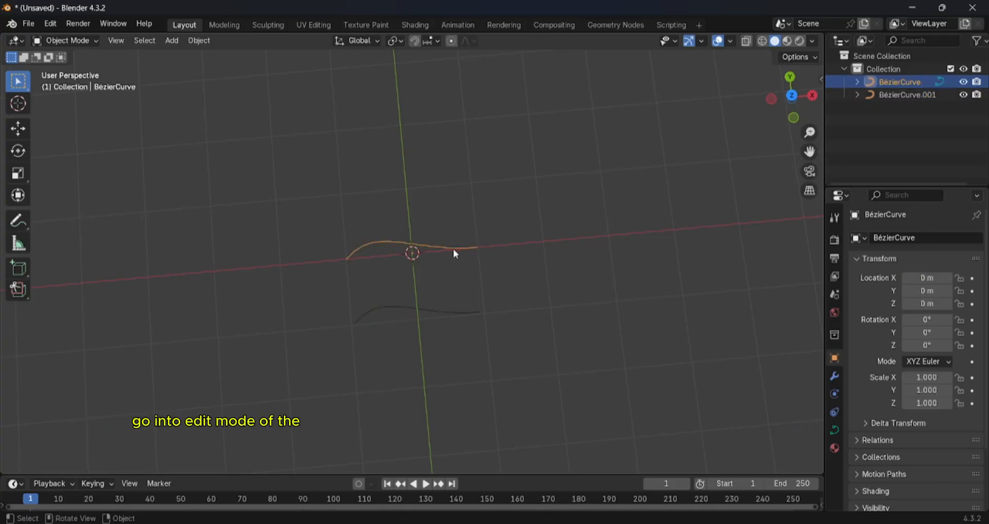
{"action": "left_click", "coordinate": [434, 313]}
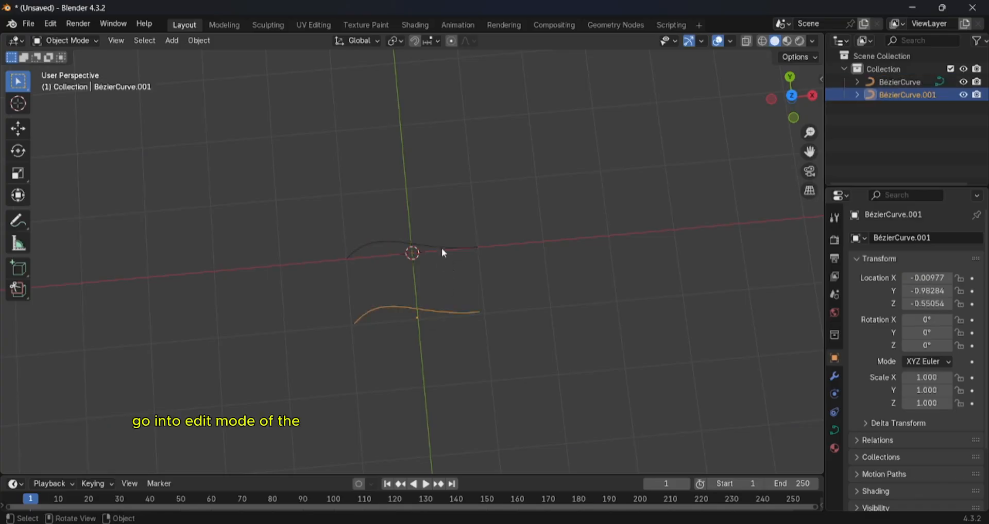
{"action": "left_click", "coordinate": [442, 250]}
{"action": "left_click", "coordinate": [427, 311]}
{"action": "key", "text": "Tab"}
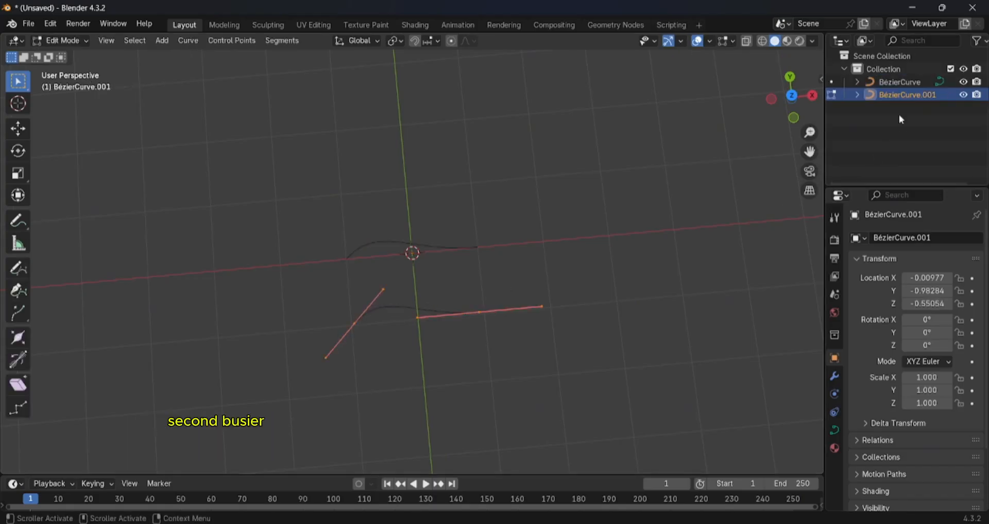
{"action": "key", "text": "v"}
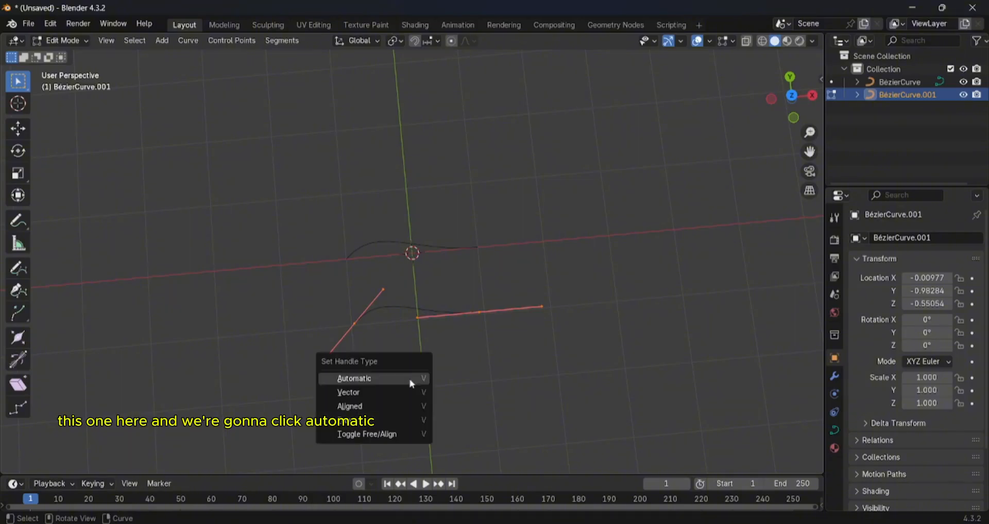
{"action": "left_click", "coordinate": [408, 380]}
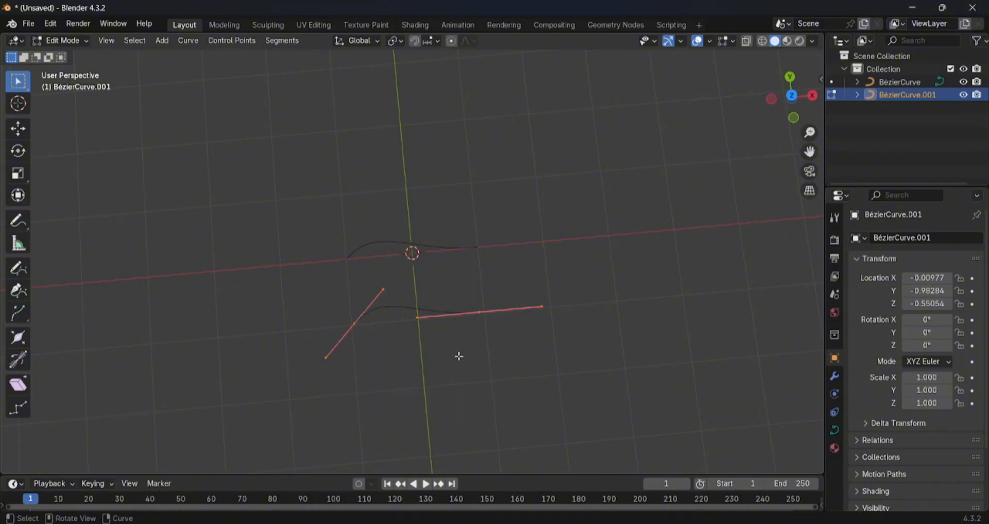
{"action": "key", "text": "v"}
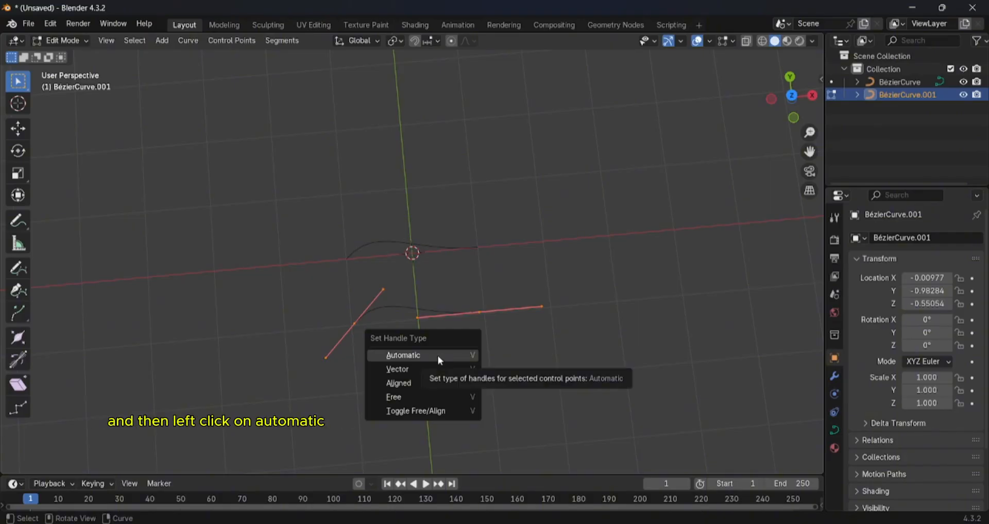
{"action": "left_click", "coordinate": [437, 356]}
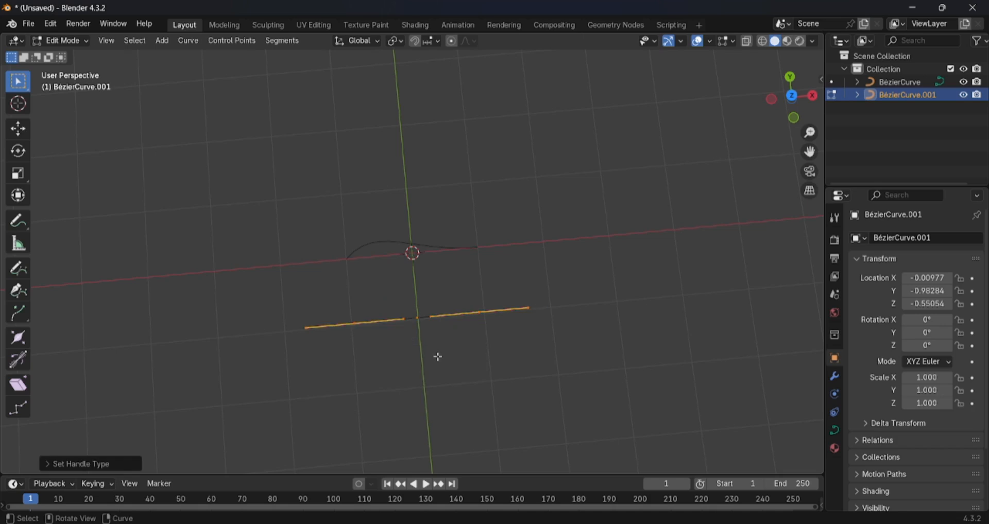
- Return to Object Mode and set the original BézierCurve's geometry bevel to Object, using BézierCurve.001 as the bevel object
{"action": "middle_click_drag", "start_coordinate": [437, 344], "coordinate": [375, 331]}
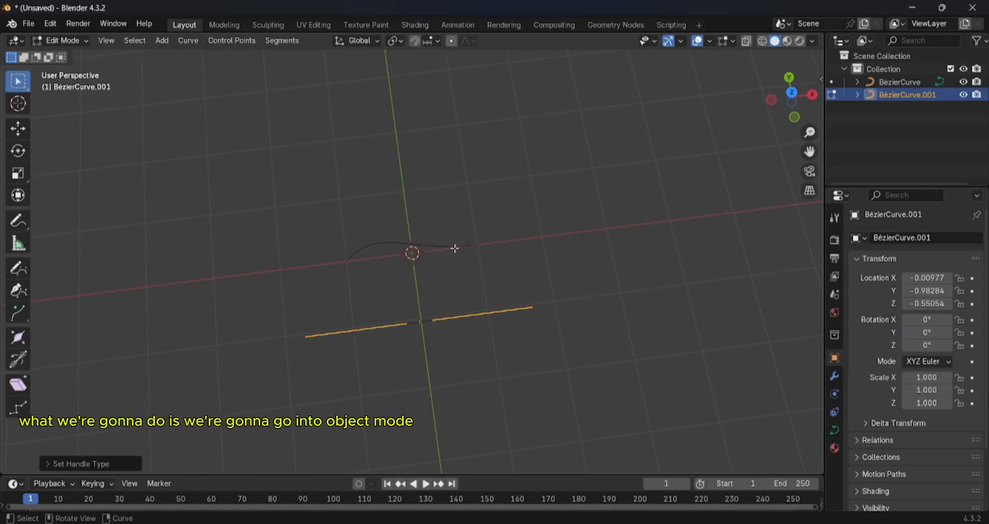
{"action": "key", "text": "Tab"}
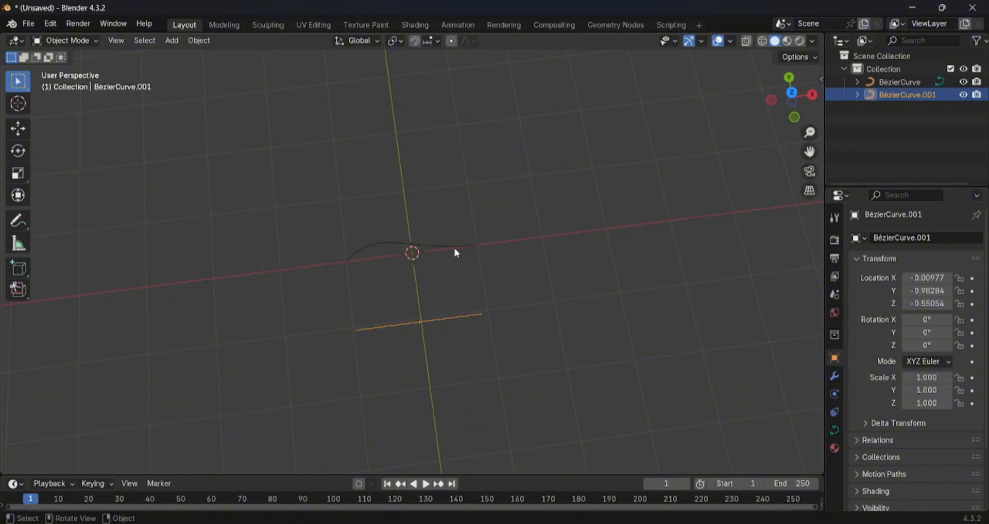
{"action": "left_click", "coordinate": [455, 248]}
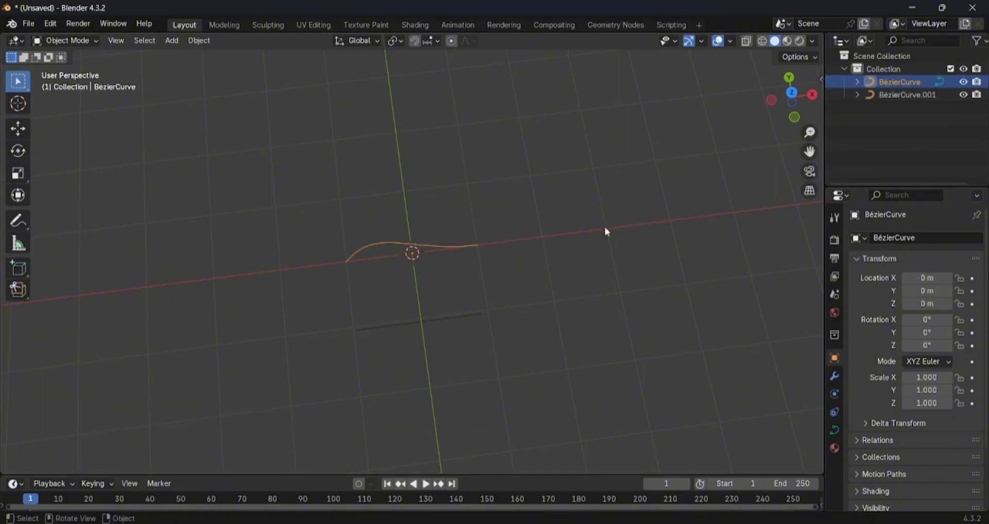
{"action": "left_click", "coordinate": [834, 430]}
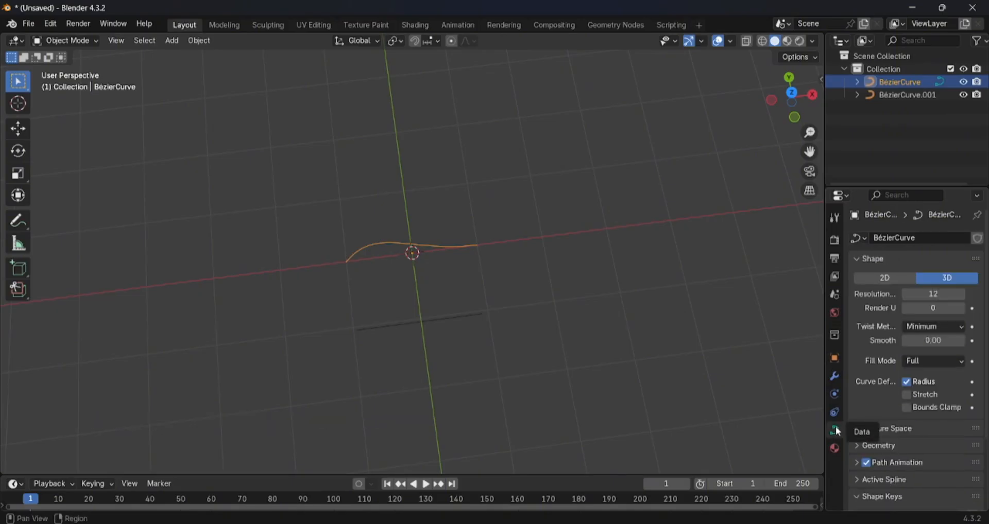
{"action": "left_click_drag", "start_coordinate": [825, 407], "coordinate": [730, 407]}
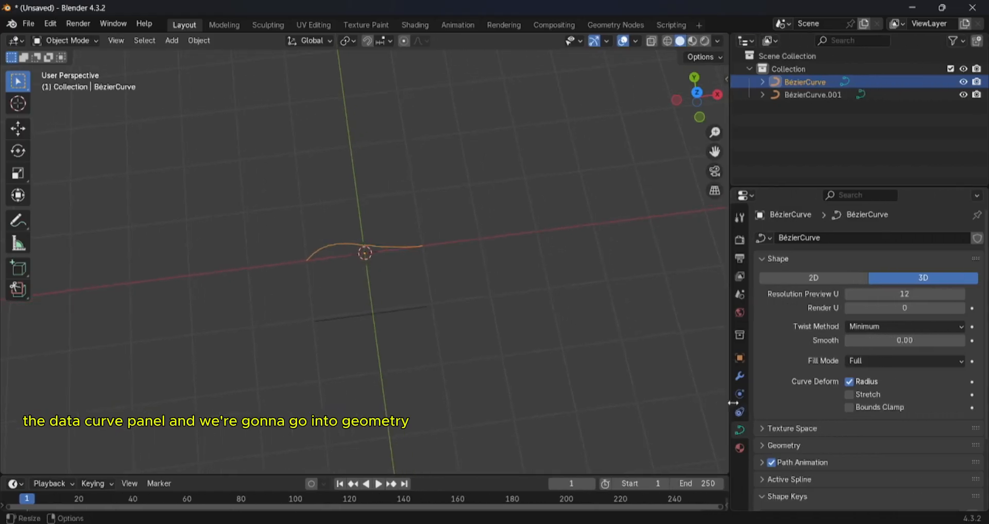
{"action": "scroll", "coordinate": [817, 409], "scroll_direction": "down", "scroll_amount": 4}
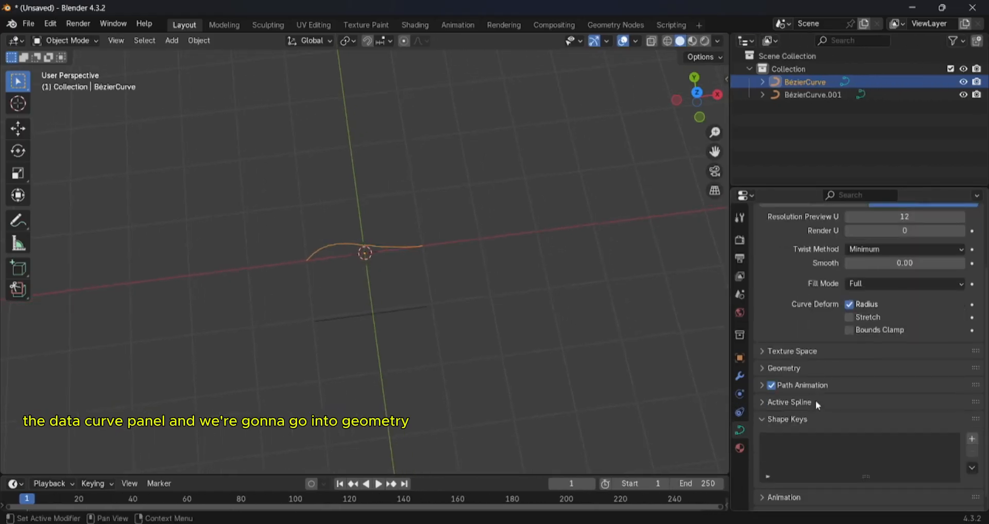
{"action": "left_click", "coordinate": [765, 370]}
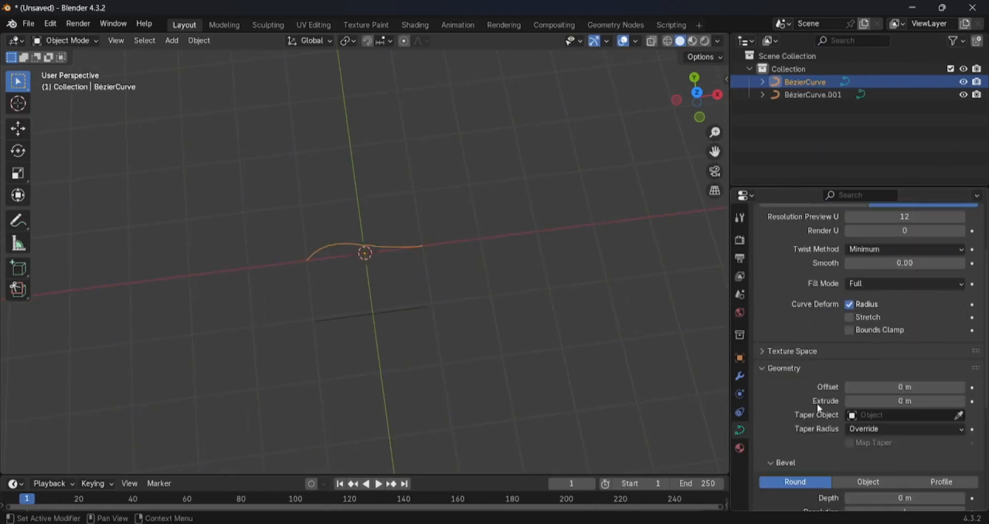
{"action": "scroll", "coordinate": [818, 409], "scroll_direction": "down", "scroll_amount": 3}
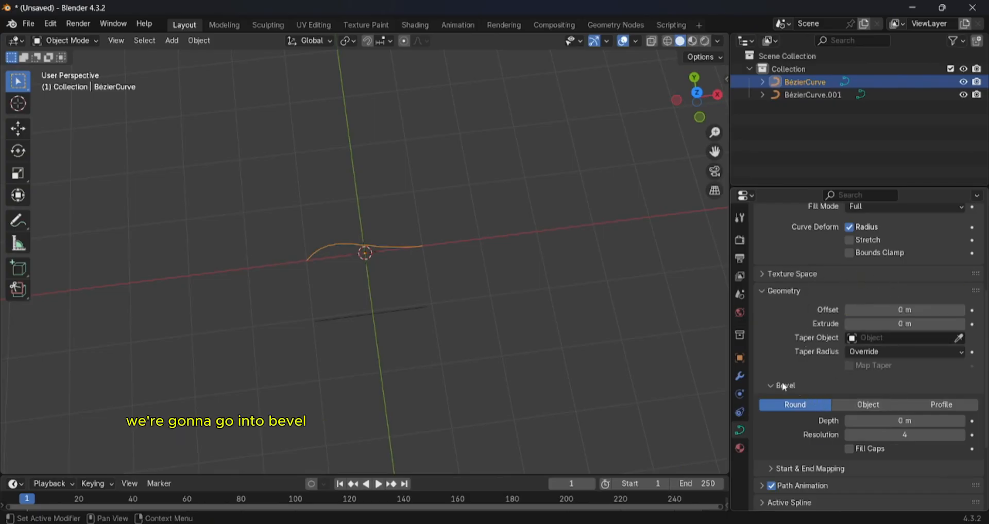
{"action": "left_click", "coordinate": [875, 405]}
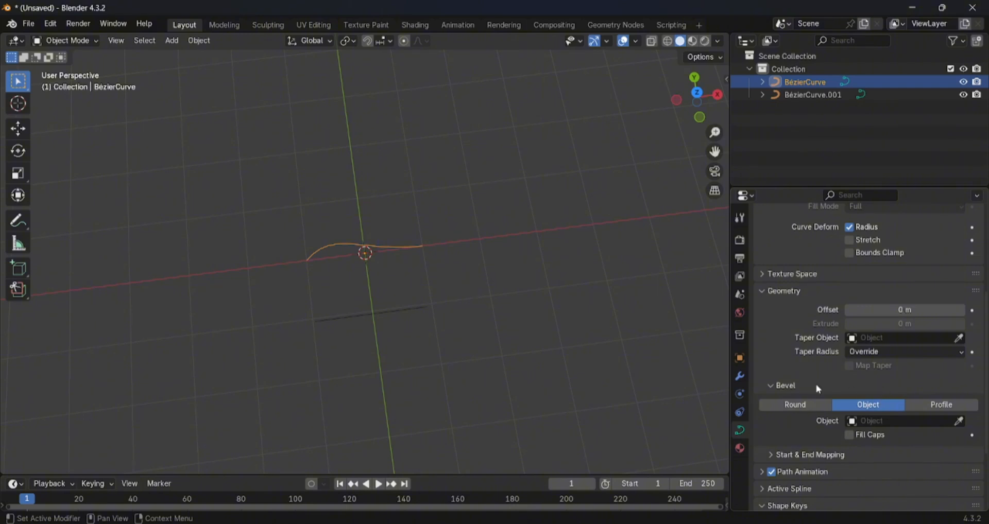
{"action": "left_click", "coordinate": [896, 422]}
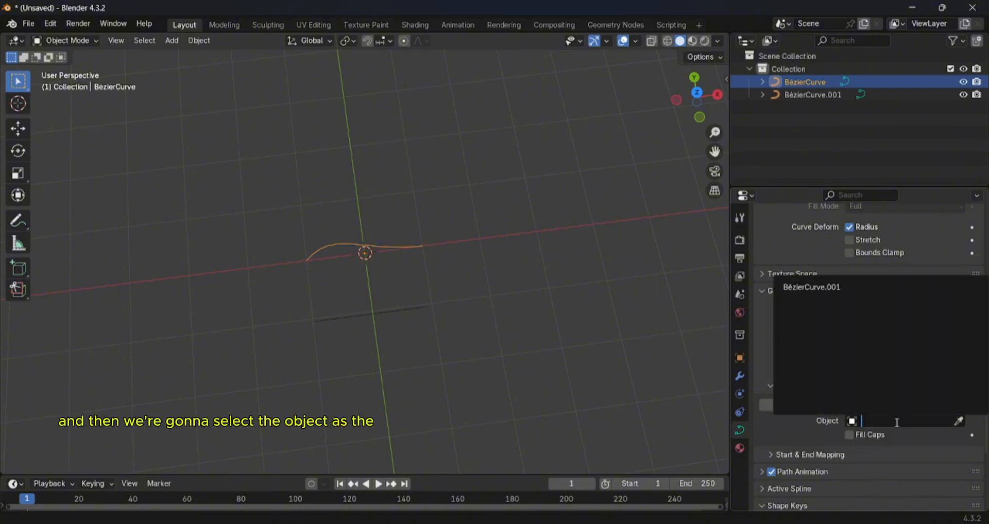
{"action": "left_click", "coordinate": [826, 288]}
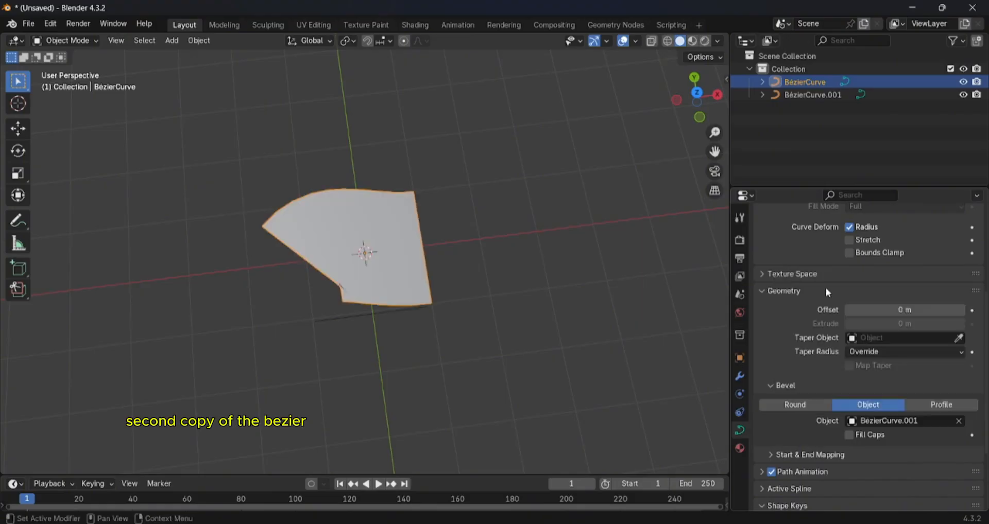
- Edit the original BézierCurve and set the handle type of all its control points to Automatic
{"action": "middle_click_drag", "start_coordinate": [345, 265], "coordinate": [431, 217]}
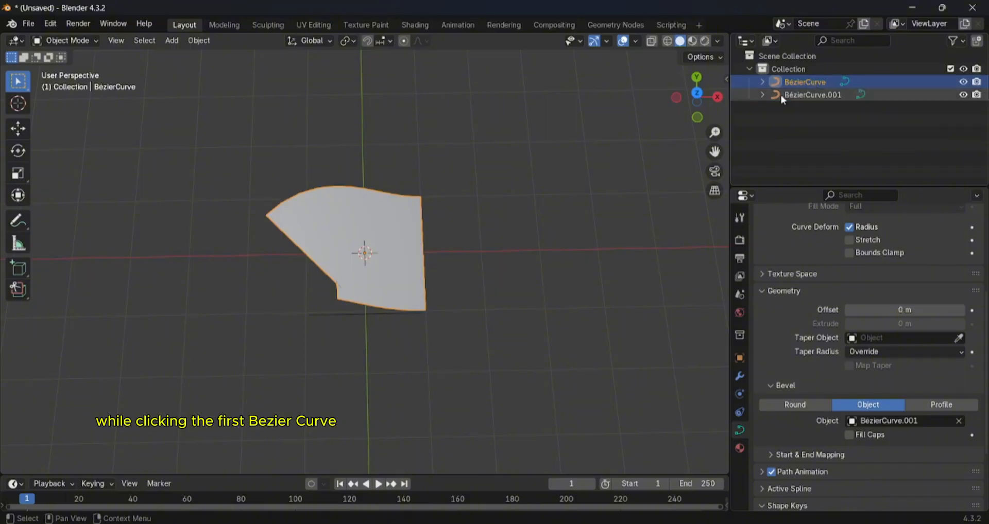
{"action": "key", "text": "Tab"}
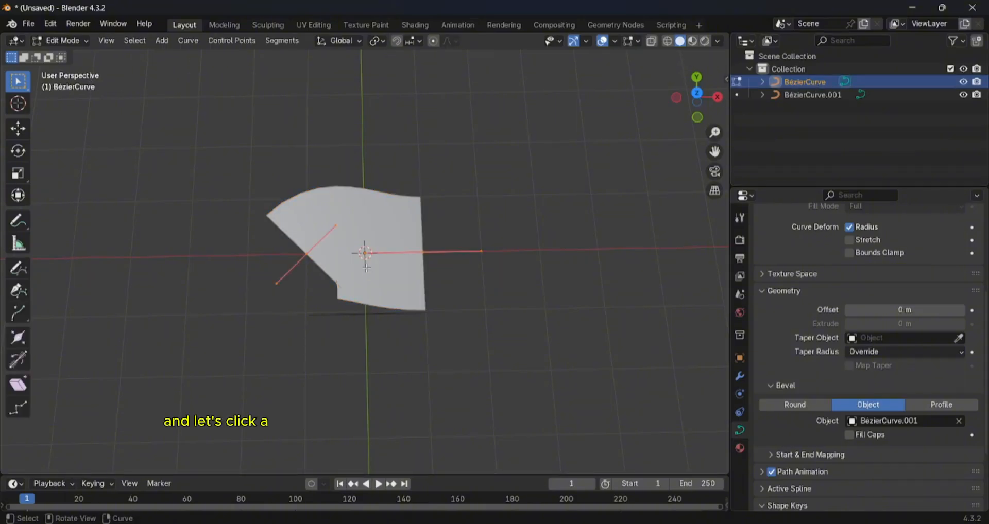
{"action": "scroll", "coordinate": [402, 272], "scroll_direction": "up", "scroll_amount": 5}
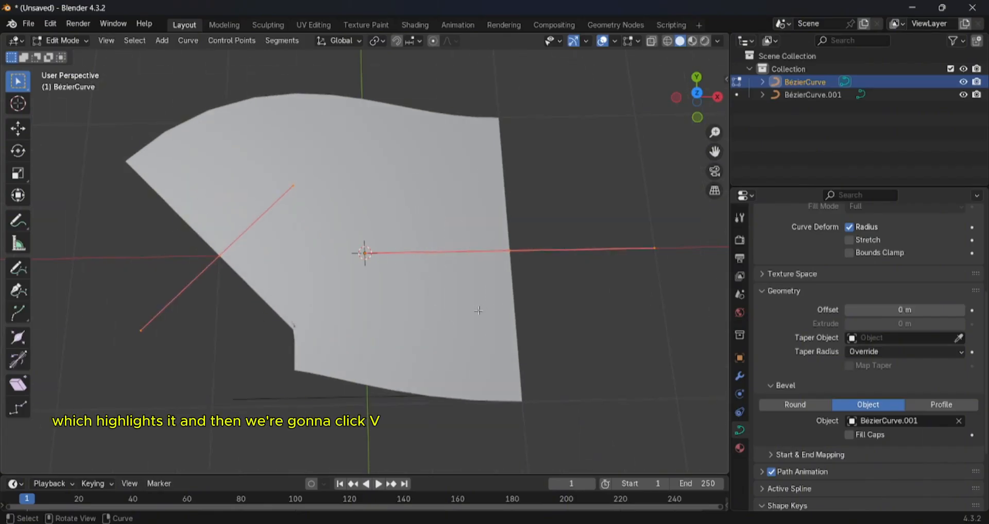
{"action": "key", "text": "v"}
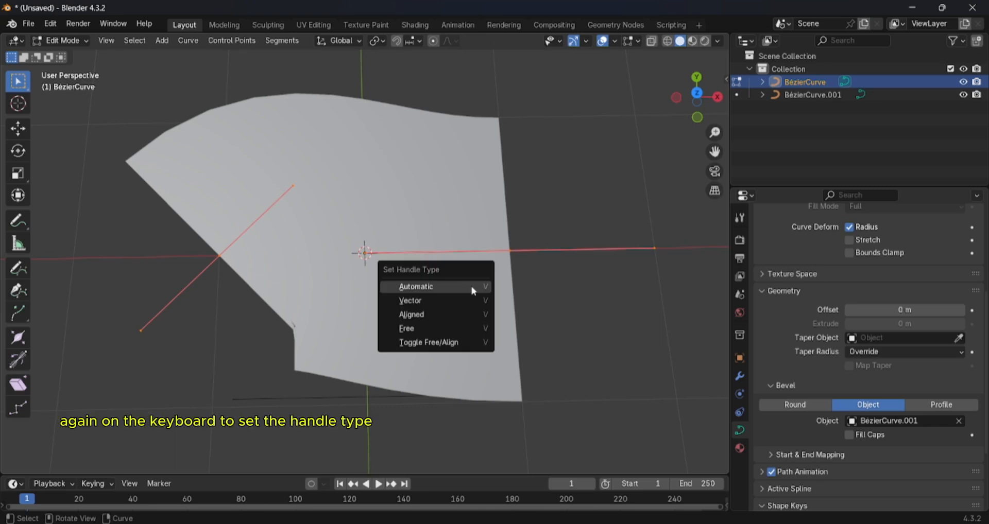
{"action": "left_click", "coordinate": [469, 289]}
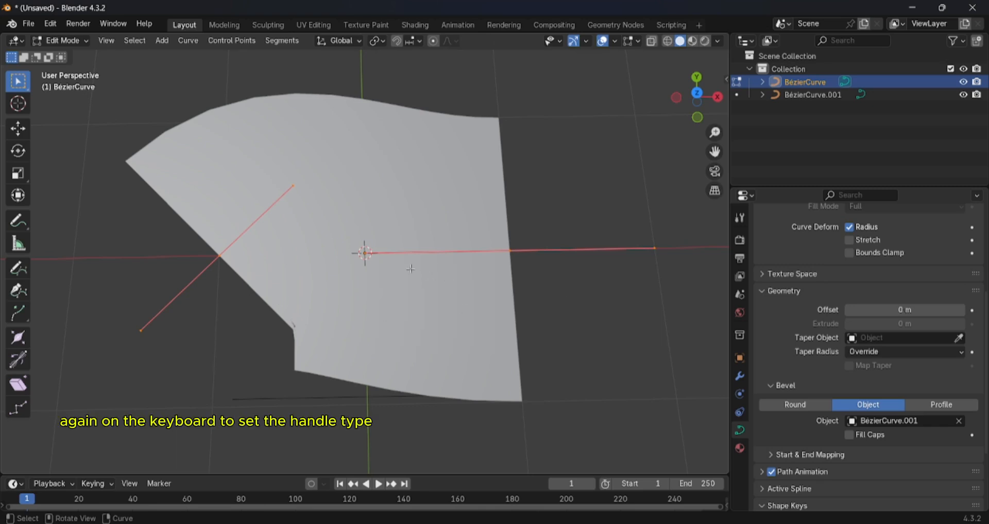
{"action": "key", "text": "v"}
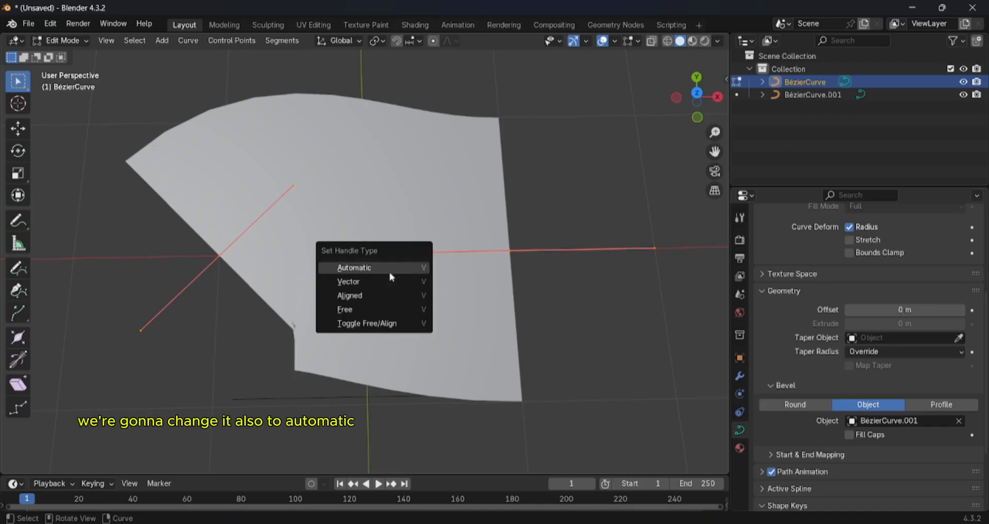
{"action": "left_click", "coordinate": [391, 276]}
- Extrude the curve's negative-X end point about 4.2 m, mostly towards negative X and about 1.1 m towards positive Y
{"action": "scroll", "coordinate": [393, 287], "scroll_direction": "down", "scroll_amount": 3}
{"action": "middle_click_drag", "start_coordinate": [392, 287], "coordinate": [361, 351]}
{"action": "scroll", "coordinate": [398, 277], "scroll_direction": "down", "scroll_amount": 2}
{"action": "scroll", "coordinate": [398, 277], "scroll_direction": "up", "scroll_amount": 4}
{"action": "scroll", "coordinate": [398, 277], "scroll_direction": "down", "scroll_amount": 4}
{"action": "scroll", "coordinate": [343, 256], "scroll_direction": "down", "scroll_amount": 3}
{"action": "scroll", "coordinate": [332, 280], "scroll_direction": "up", "scroll_amount": 2}
{"action": "scroll", "coordinate": [365, 345], "scroll_direction": "up", "scroll_amount": 2}
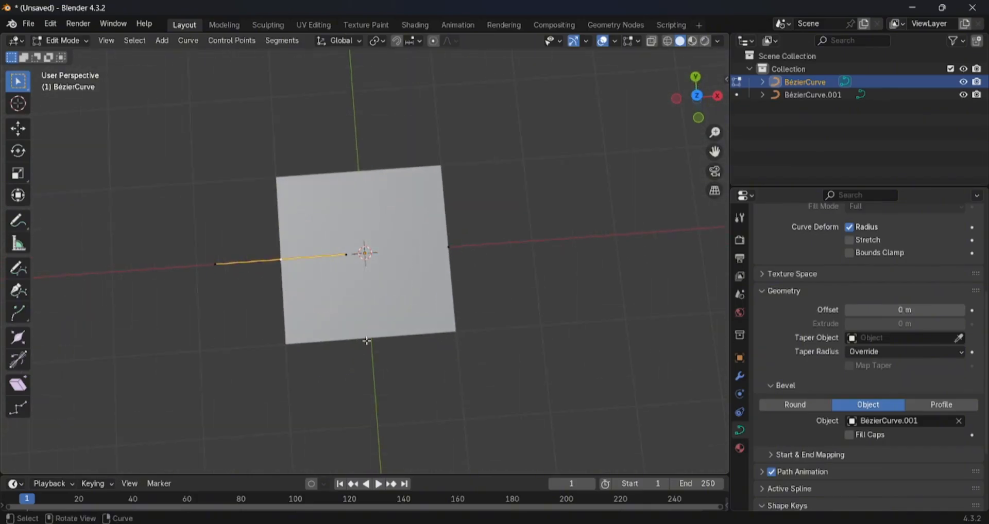
{"action": "scroll", "coordinate": [368, 313], "scroll_direction": "down", "scroll_amount": 3}
{"action": "middle_click_drag", "start_coordinate": [369, 307], "coordinate": [383, 248]}
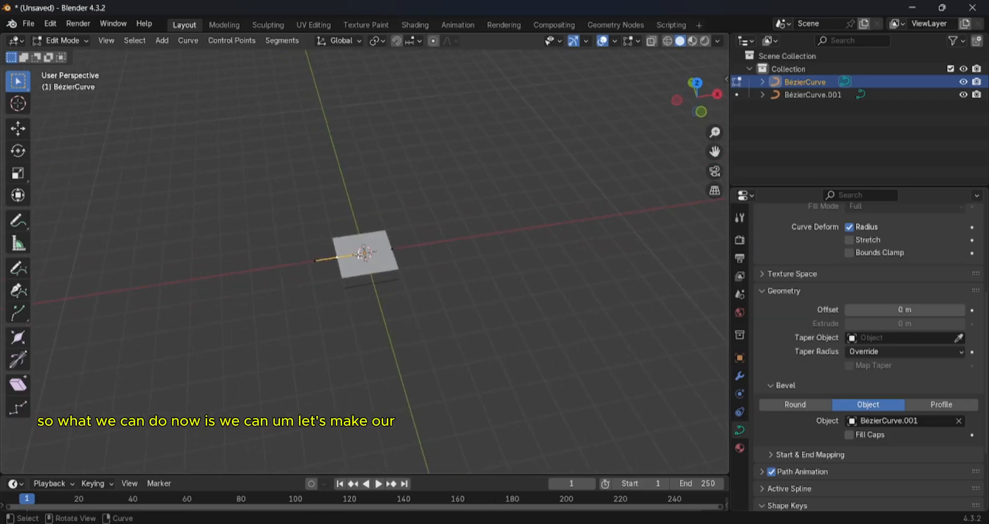
{"action": "scroll", "coordinate": [361, 254], "scroll_direction": "up", "scroll_amount": 1}
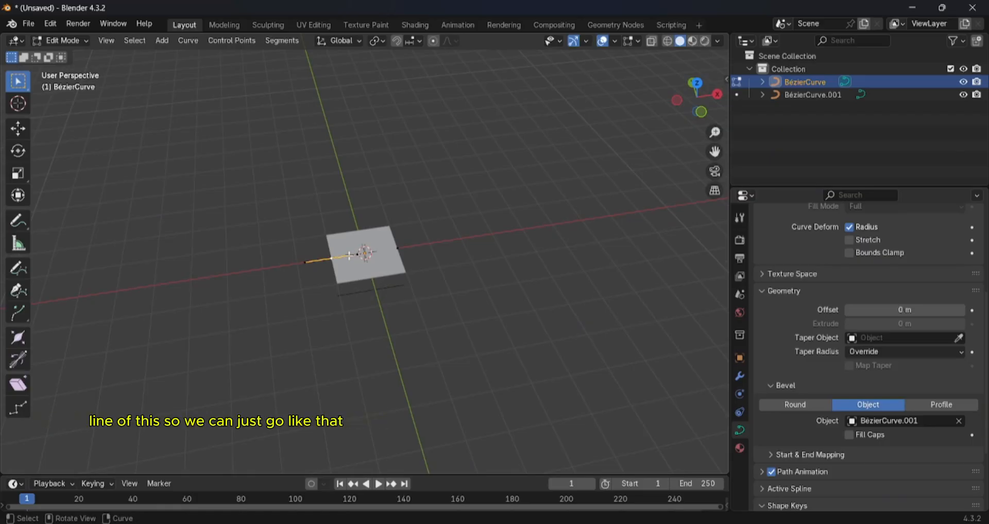
{"action": "key", "text": "g"}
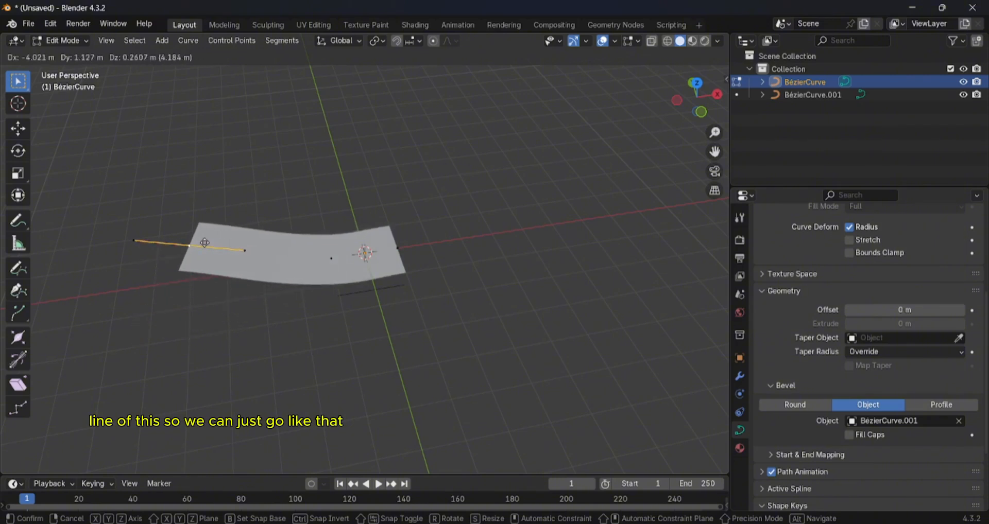
{"action": "left_click", "coordinate": [205, 244]}
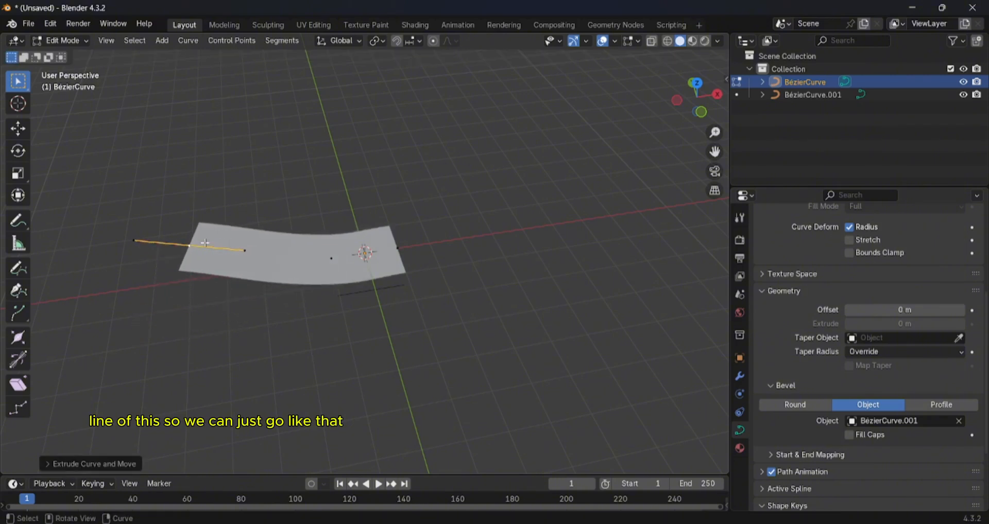
- Extrude the curve's positive-X end point about 5 m towards positive X, rising about 1.3 m
{"action": "left_click", "coordinate": [395, 252]}
{"action": "key", "text": "e"}
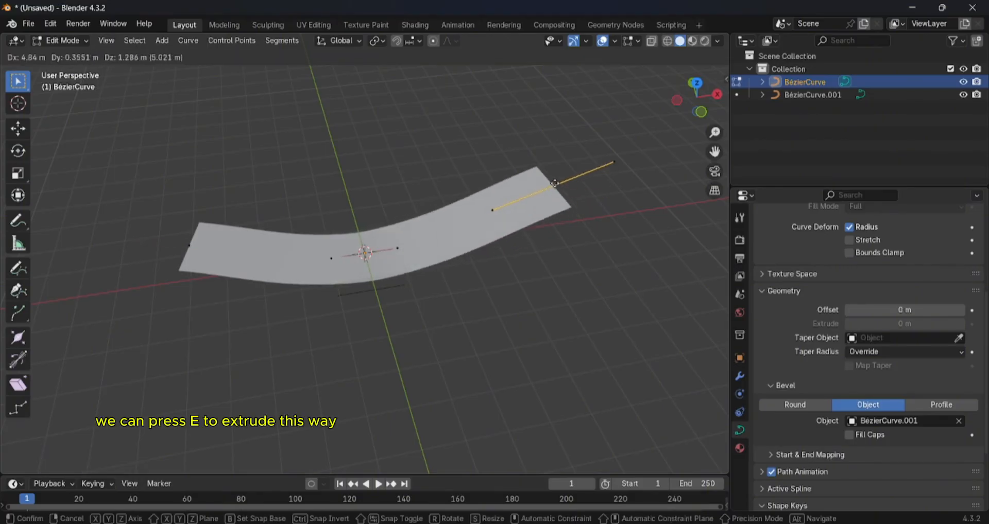
{"action": "left_click", "coordinate": [555, 183]}
- Extrude the raised positive-X end once more, further along positive X and sloping downwards
{"action": "mouse_move", "coordinate": [558, 216]}
{"action": "middle_mouse_down"}
{"action": "mouse_move", "coordinate": [490, 221]}
{"action": "mouse_move", "coordinate": [479, 206]}
{"action": "mouse_move", "coordinate": [495, 190]}
{"action": "mouse_move", "coordinate": [569, 208]}
{"action": "middle_mouse_up"}
{"action": "left_click", "coordinate": [562, 205]}
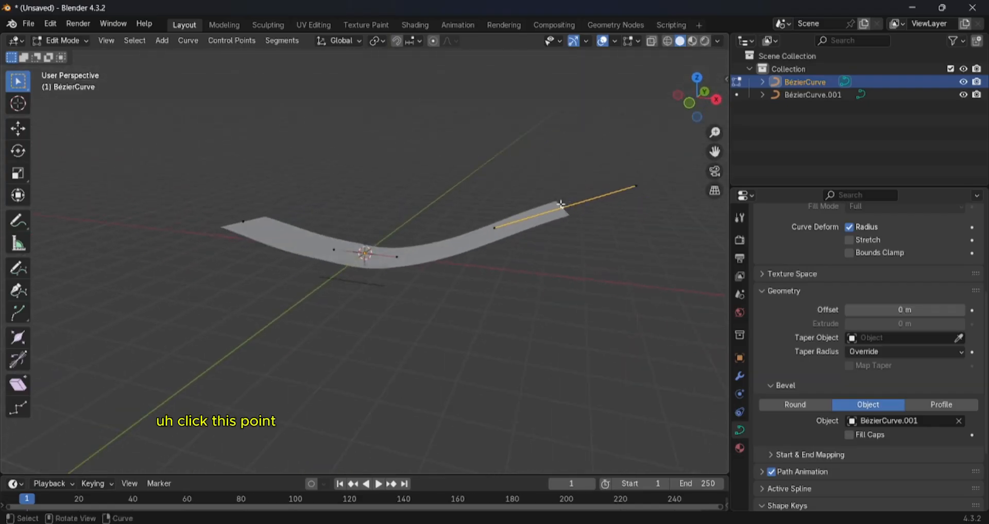
{"action": "key", "text": "e"}
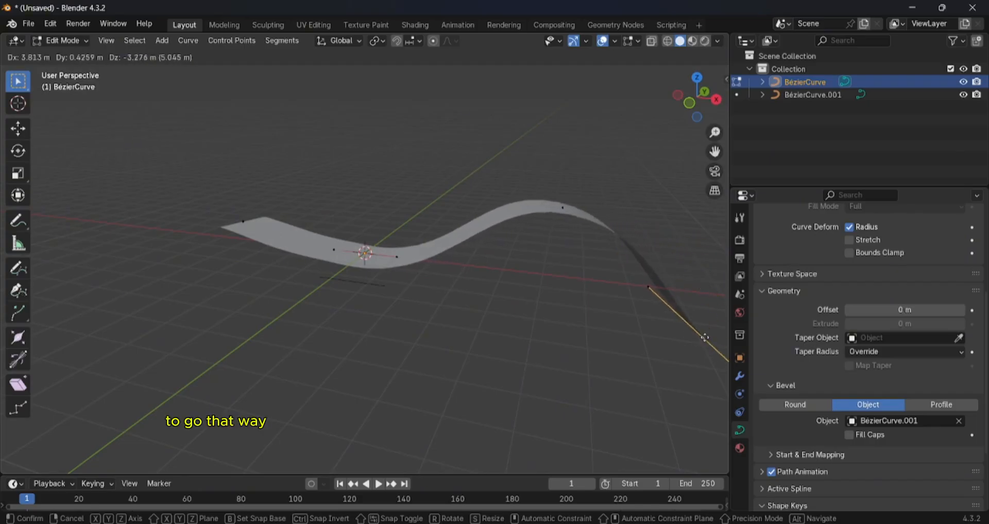
{"action": "left_click", "coordinate": [520, 291]}
- Extrude the end point at the curve's negative-X side towards negative Y to bend the strip sideways
{"action": "middle_click_drag", "start_coordinate": [483, 309], "coordinate": [388, 315]}
{"action": "key", "text": "e"}
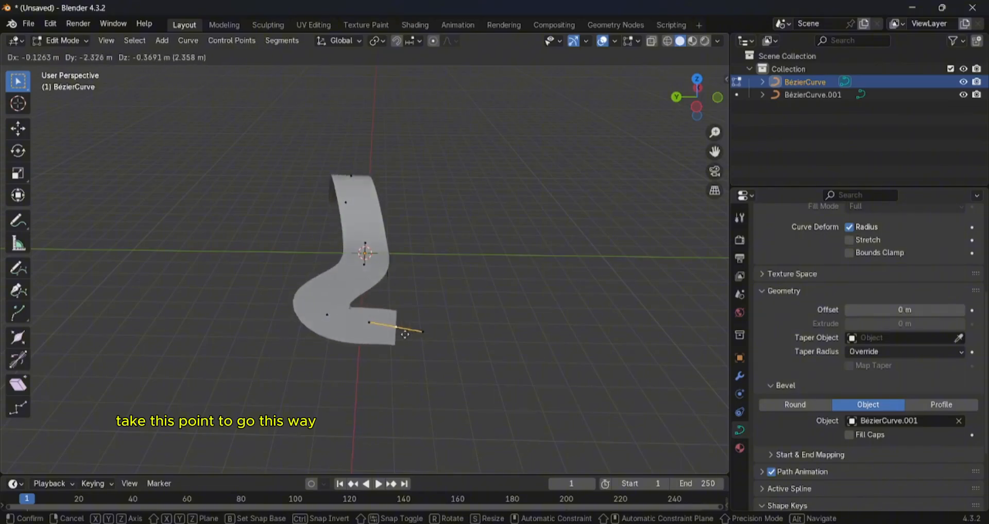
{"action": "left_click", "coordinate": [545, 342]}
- Extrude the bent end again, towards negative X and negative Y, to lengthen the winding strip
{"action": "middle_click_drag", "start_coordinate": [546, 343], "coordinate": [459, 364]}
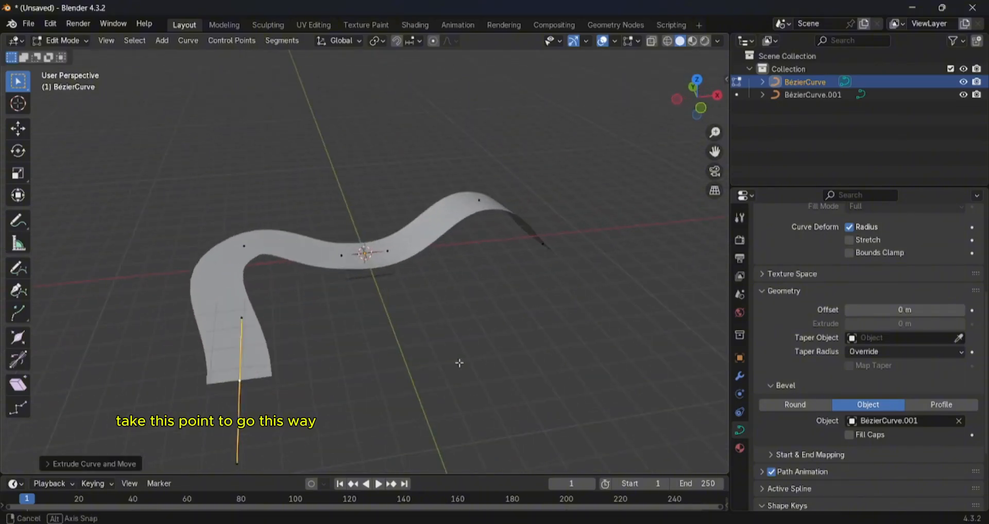
{"action": "middle_click_drag", "start_coordinate": [526, 253], "coordinate": [479, 258]}
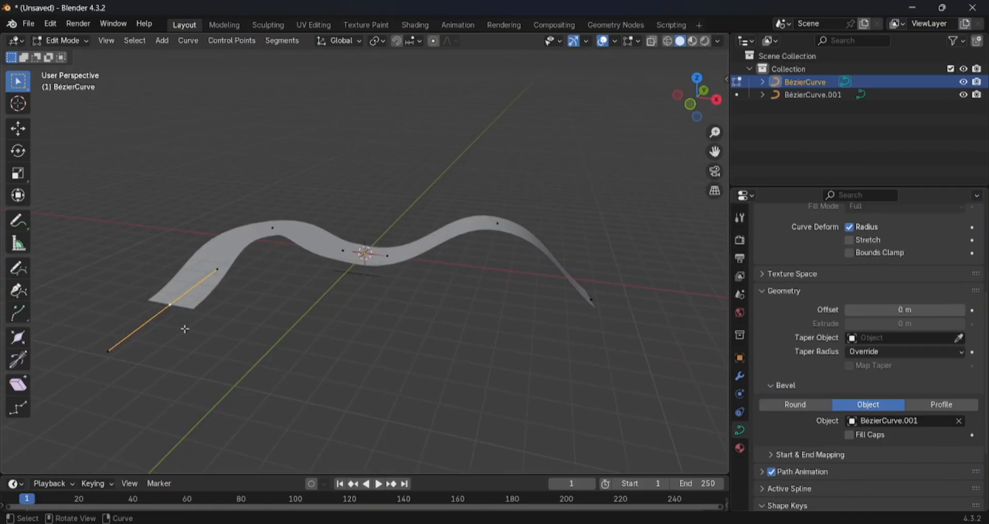
{"action": "middle_click_drag", "start_coordinate": [185, 330], "coordinate": [111, 344]}
{"action": "key", "text": "g"}
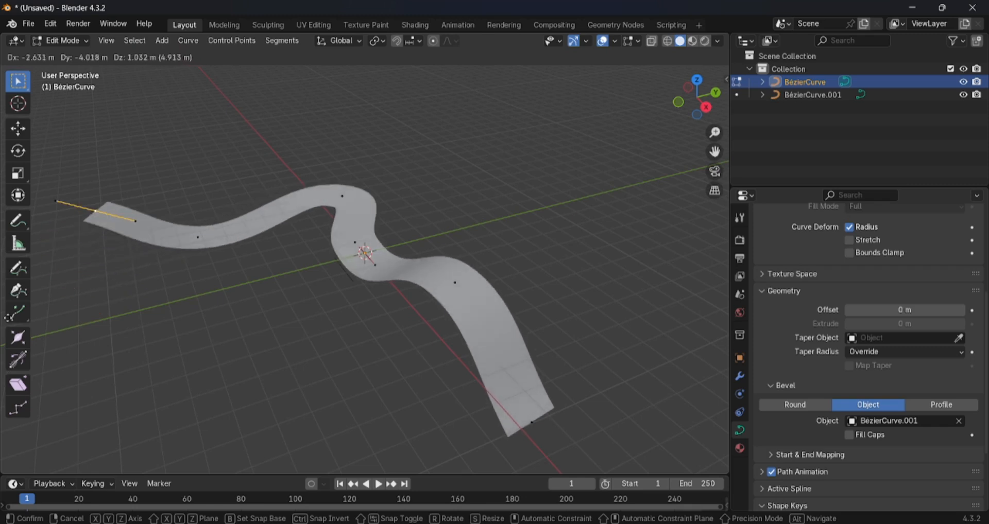
{"action": "left_click", "coordinate": [702, 354]}
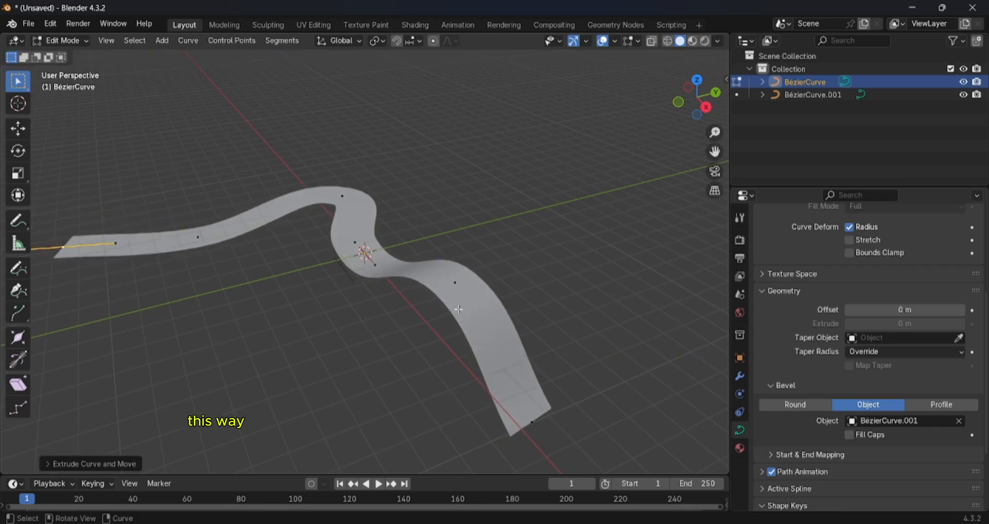
- Examine the shape of the extended winding strip from several angles and distances
{"action": "middle_click_drag", "start_coordinate": [537, 424], "coordinate": [567, 296]}
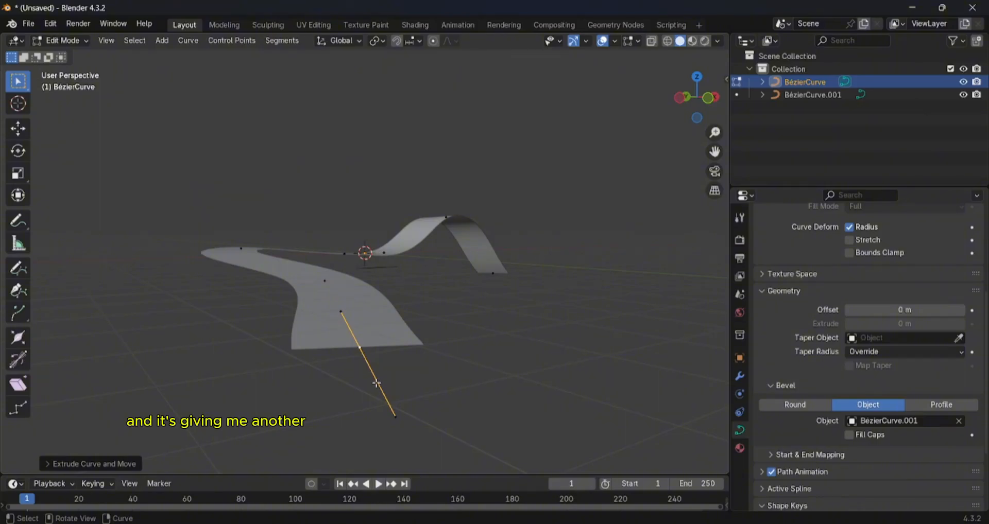
{"action": "middle_click_drag", "start_coordinate": [414, 363], "coordinate": [438, 337]}
{"action": "scroll", "coordinate": [355, 376], "scroll_direction": "down", "scroll_amount": 5}
{"action": "scroll", "coordinate": [404, 342], "scroll_direction": "up", "scroll_amount": 3}
{"action": "scroll", "coordinate": [426, 338], "scroll_direction": "up", "scroll_amount": 2}
{"action": "scroll", "coordinate": [463, 339], "scroll_direction": "down", "scroll_amount": 2}
{"action": "scroll", "coordinate": [456, 328], "scroll_direction": "up", "scroll_amount": 2}
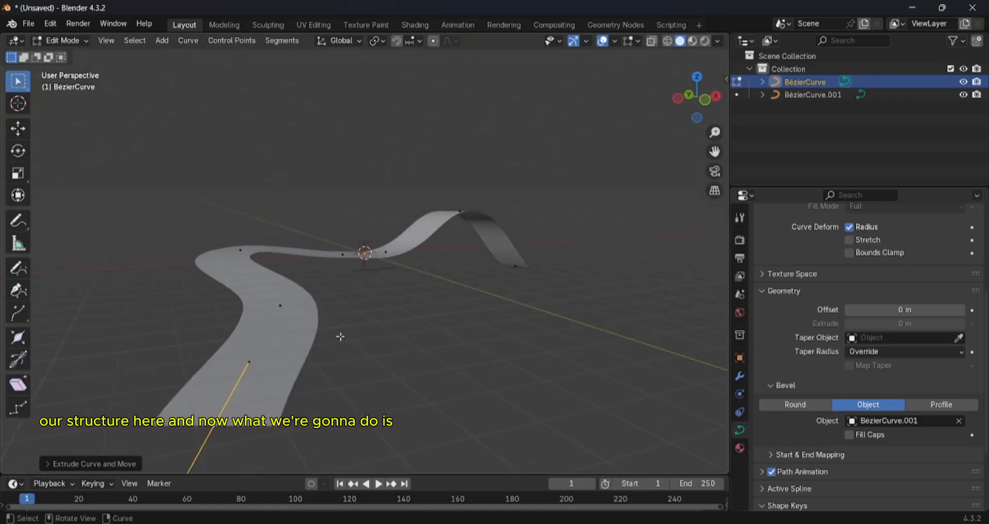
{"action": "middle_click_drag", "start_coordinate": [342, 336], "coordinate": [427, 326]}
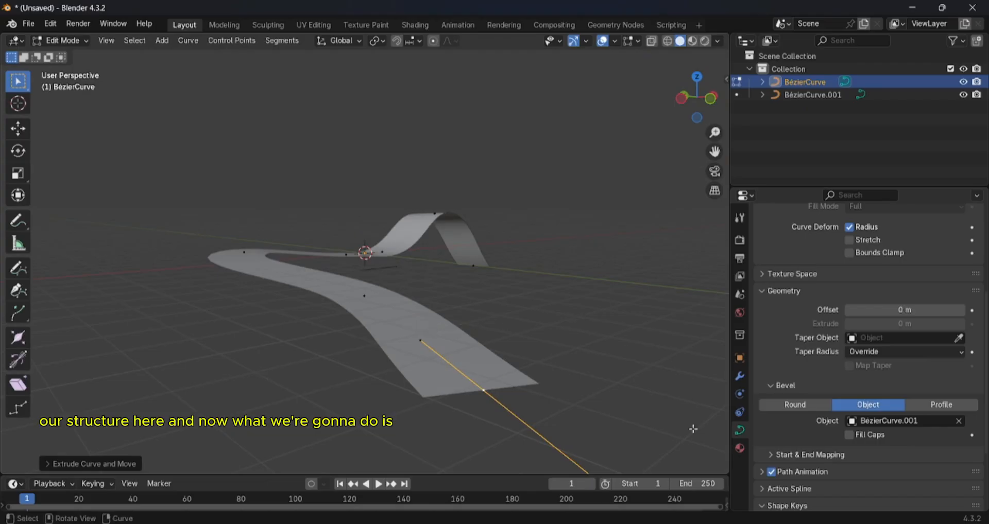
- Split the 3D viewport vertically, turn the new area into a Shader Editor and hide its sidebar
{"action": "left_click_drag", "start_coordinate": [727, 472], "coordinate": [374, 464]}
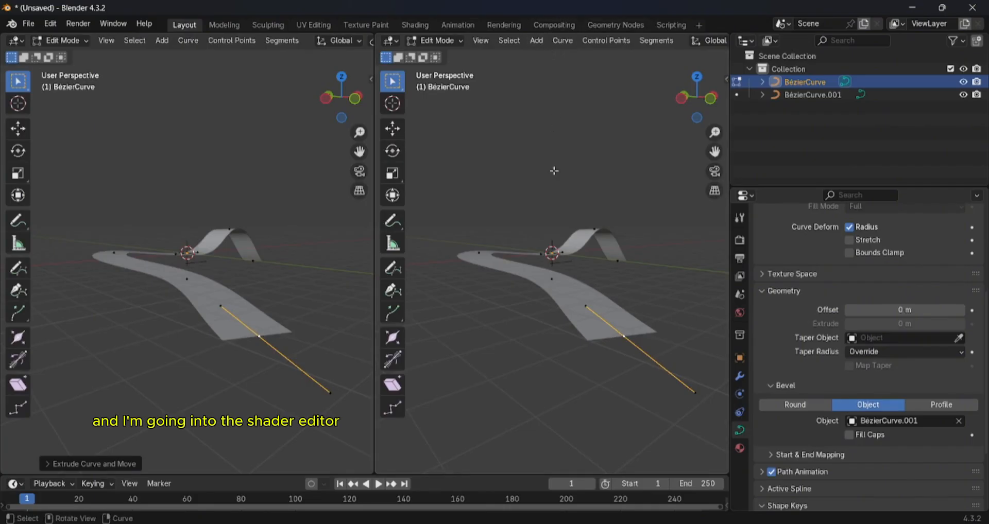
{"action": "left_click", "coordinate": [393, 41]}
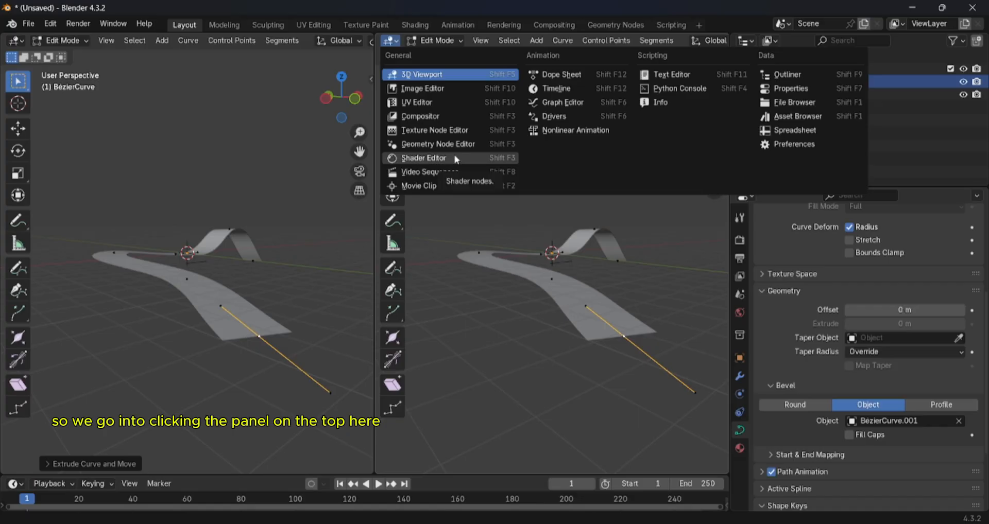
{"action": "left_click", "coordinate": [390, 43]}
{"action": "left_click", "coordinate": [390, 43]}
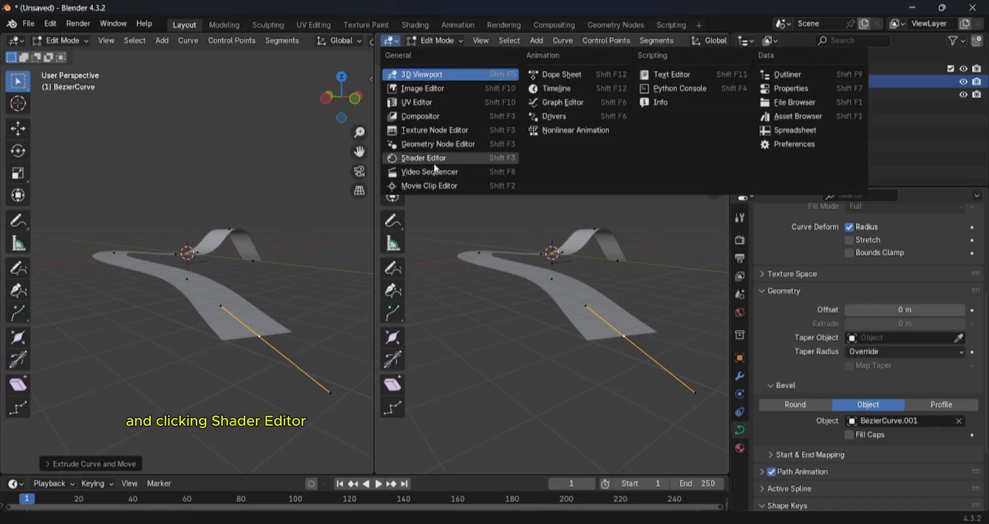
{"action": "left_click", "coordinate": [433, 162]}
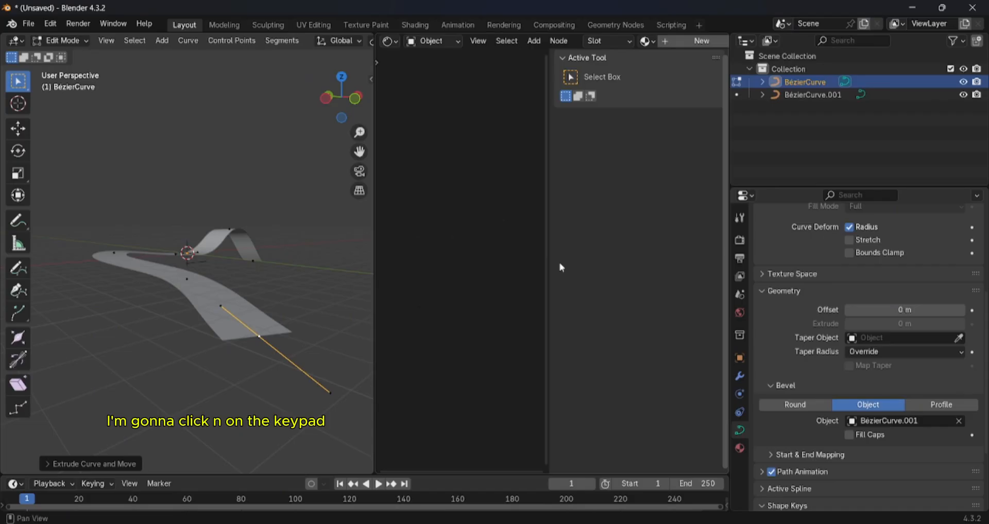
{"action": "key", "text": "n"}
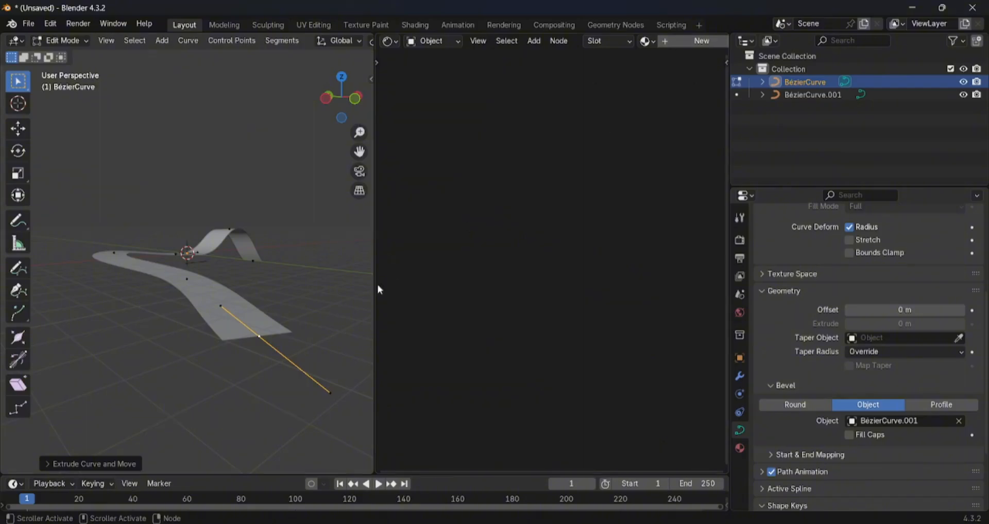
- Return to Object Mode and give BézierCurve a new material
{"action": "key", "text": "Tab"}
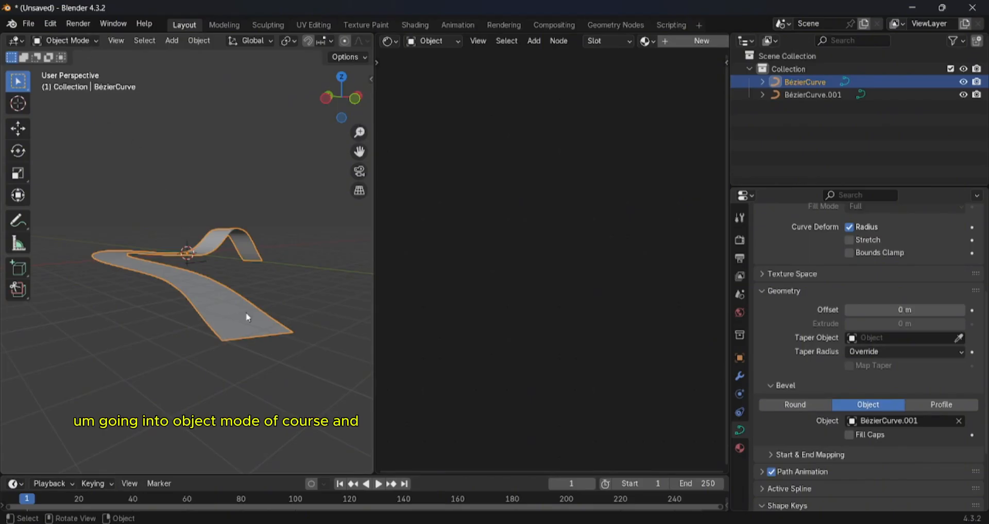
{"action": "left_click", "coordinate": [810, 81]}
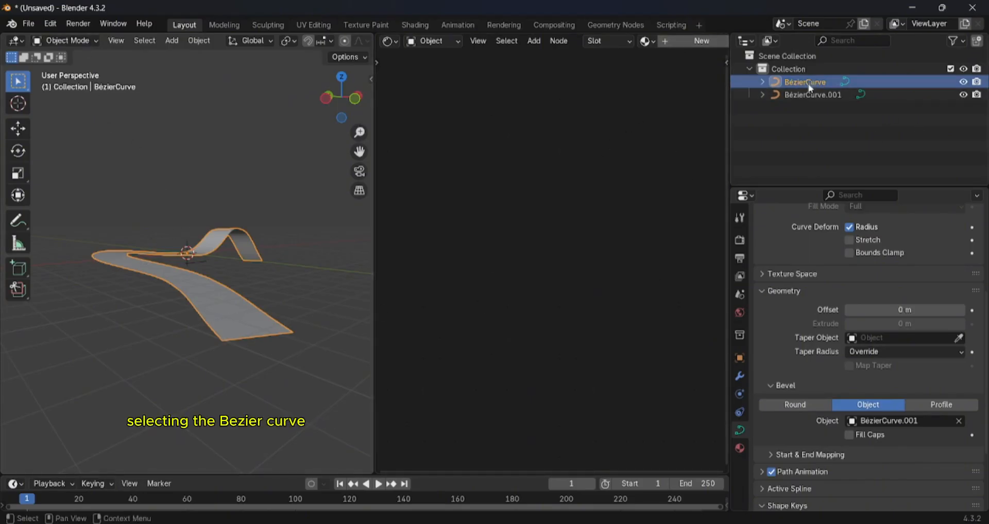
{"action": "left_click", "coordinate": [676, 41]}
{"action": "scroll", "coordinate": [575, 257], "scroll_direction": "up", "scroll_amount": 4}
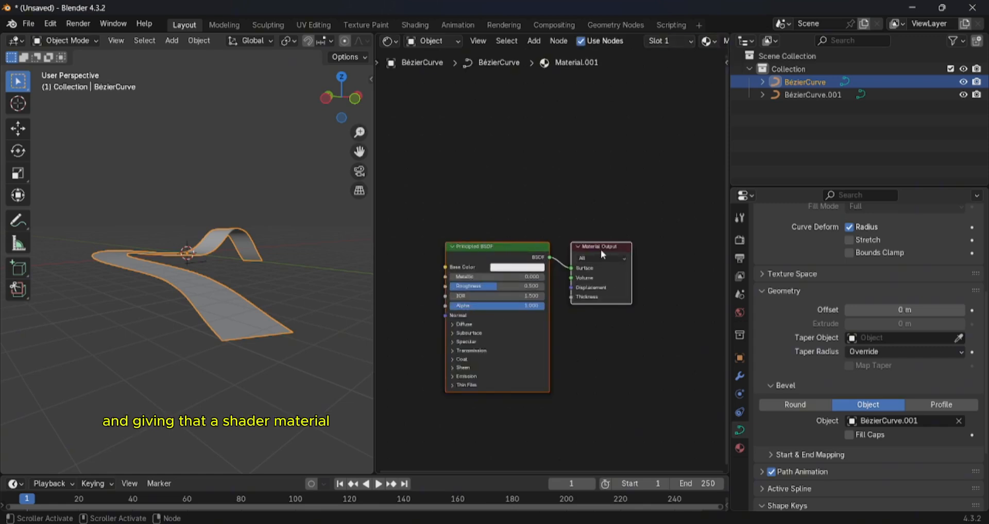
{"action": "left_click_drag", "start_coordinate": [601, 251], "coordinate": [684, 207]}
{"action": "scroll", "coordinate": [555, 259], "scroll_direction": "up", "scroll_amount": 5}
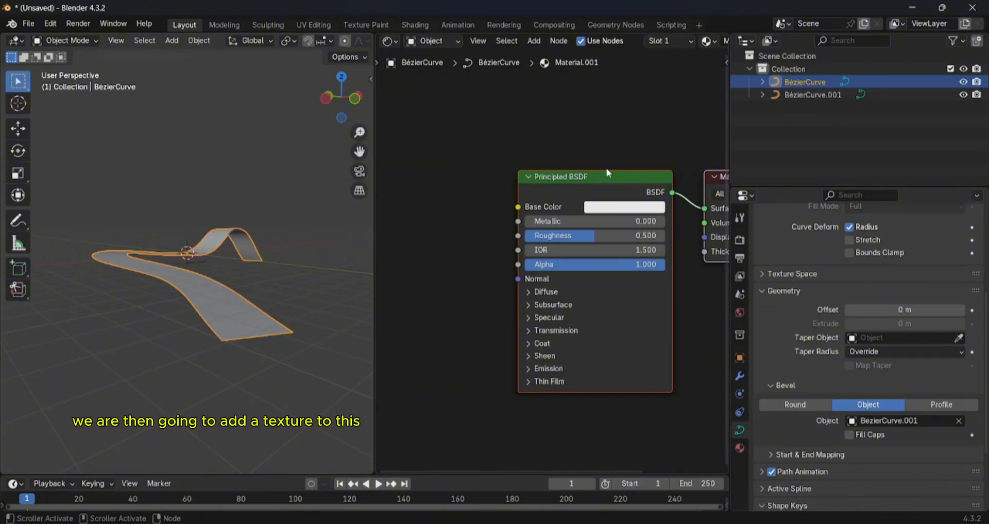
{"action": "scroll", "coordinate": [550, 216], "scroll_direction": "down", "scroll_amount": 2}
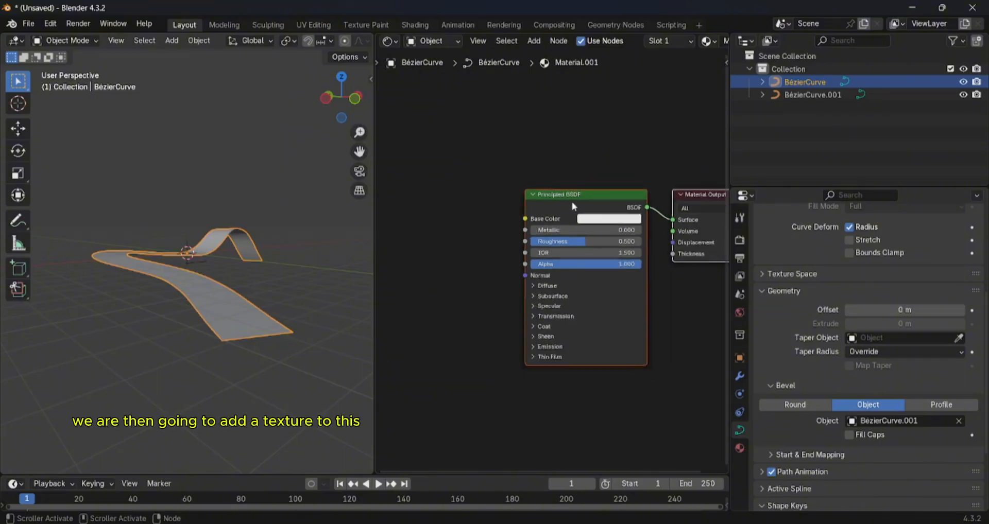
{"action": "key", "text": "shift+a"}
{"action": "left_click", "coordinate": [415, 249]}
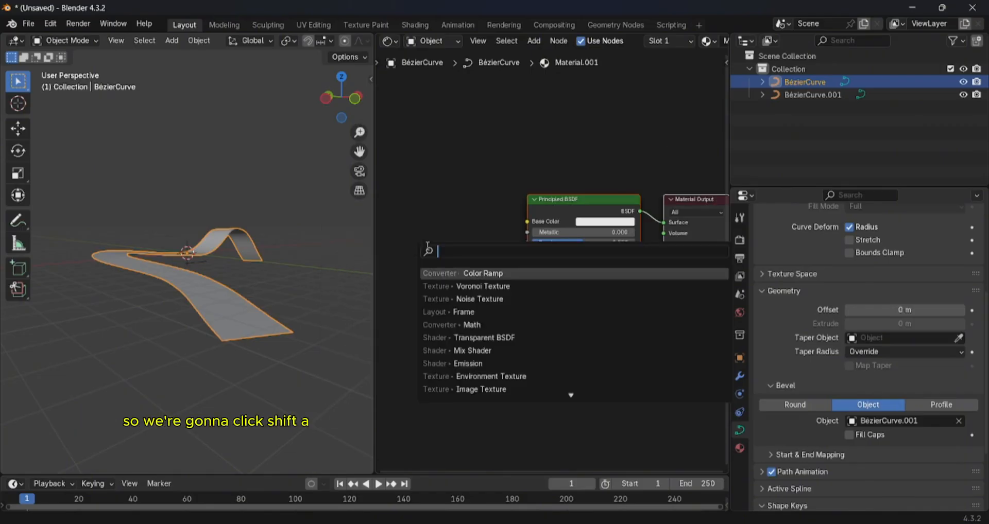
{"action": "key", "text": "Escape"}
- Add a Voronoi Texture node to the material and place it to the left of the Principled BSDF node
{"action": "key", "text": "shift+a"}
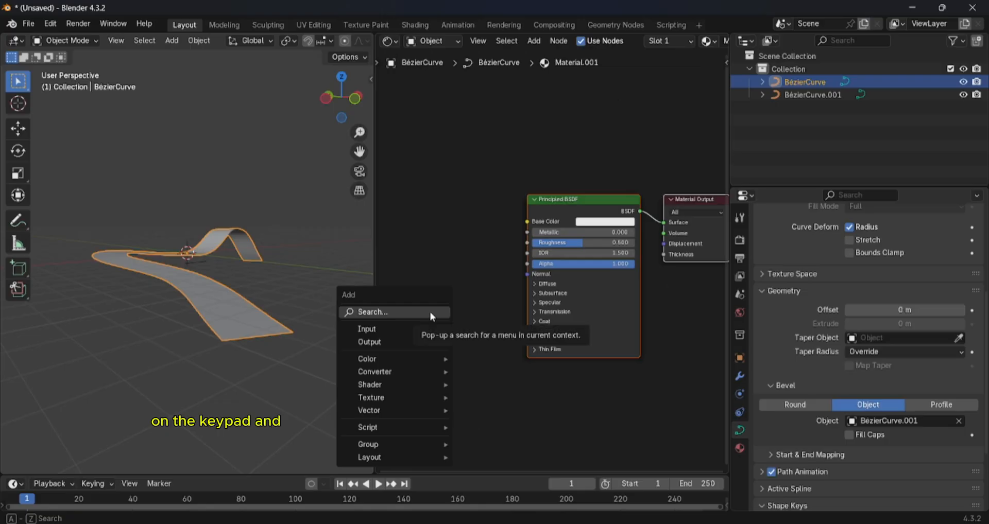
{"action": "left_click", "coordinate": [431, 314]}
{"action": "type", "text": "t"}
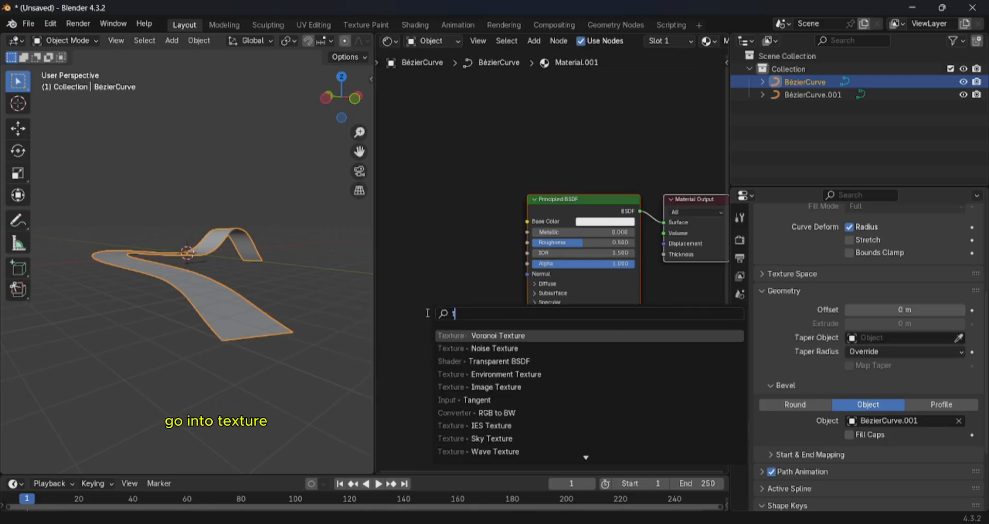
{"action": "type", "text": "exture"}
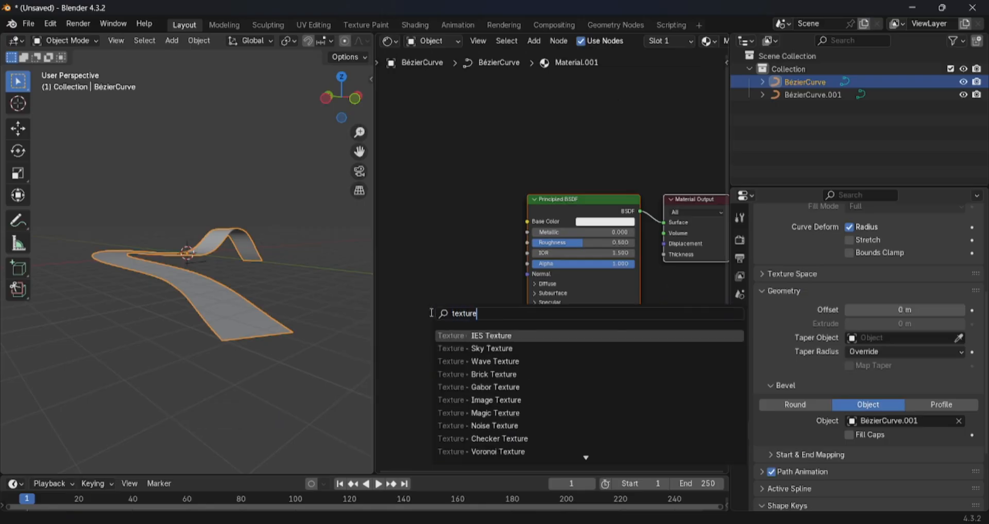
{"action": "left_click", "coordinate": [515, 453]}
{"action": "left_click", "coordinate": [454, 210]}
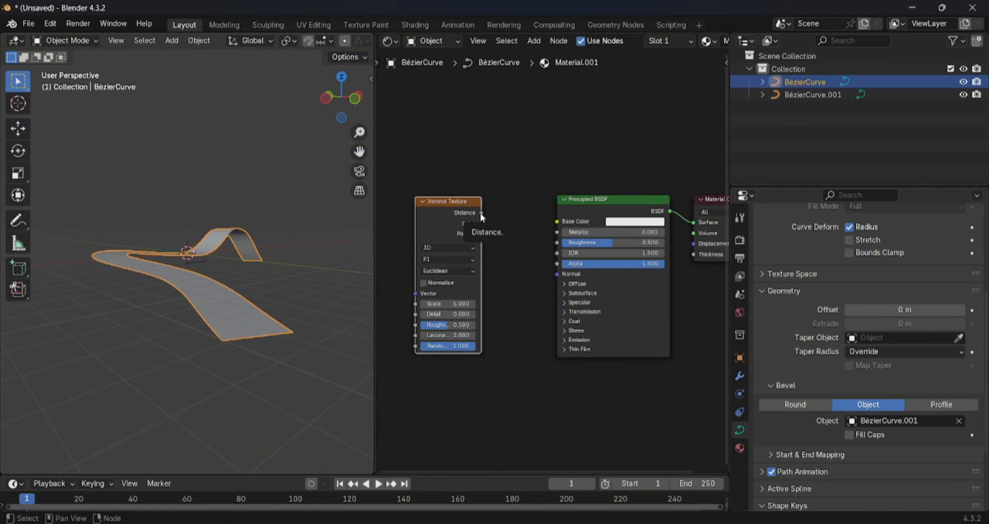
{"action": "left_click", "coordinate": [522, 297]}
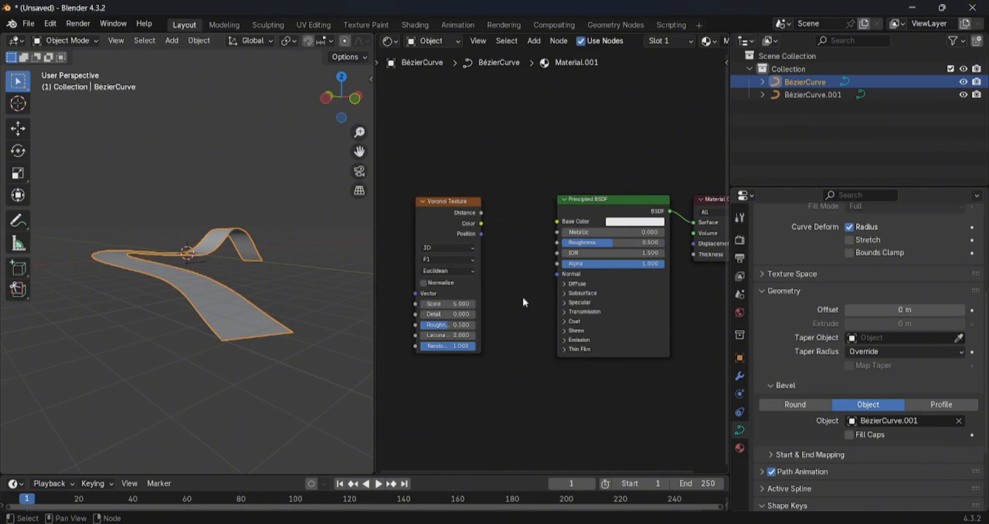
{"action": "scroll", "coordinate": [516, 396], "scroll_direction": "down", "scroll_amount": 1}
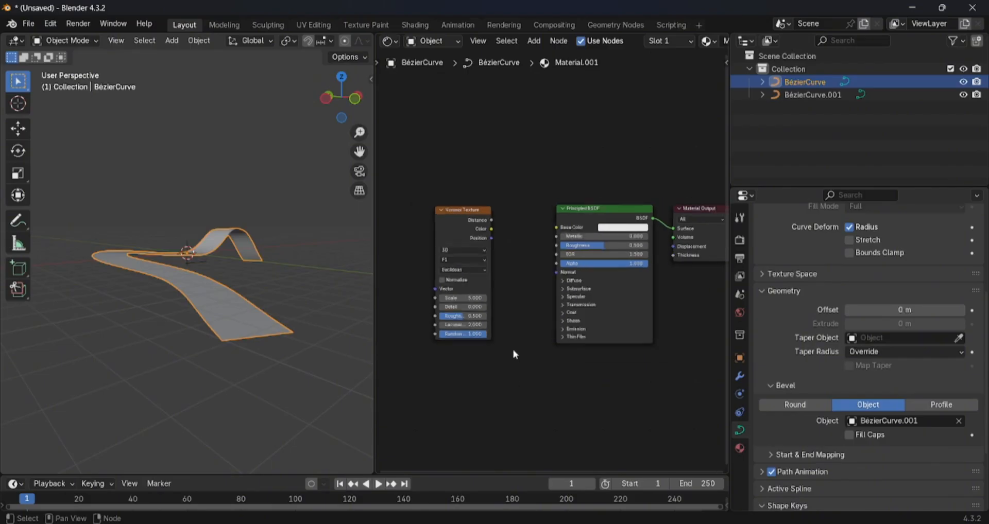
{"action": "scroll", "coordinate": [510, 378], "scroll_direction": "up", "scroll_amount": 1}
{"action": "scroll", "coordinate": [508, 334], "scroll_direction": "down", "scroll_amount": 1}
{"action": "scroll", "coordinate": [489, 296], "scroll_direction": "up", "scroll_amount": 1}
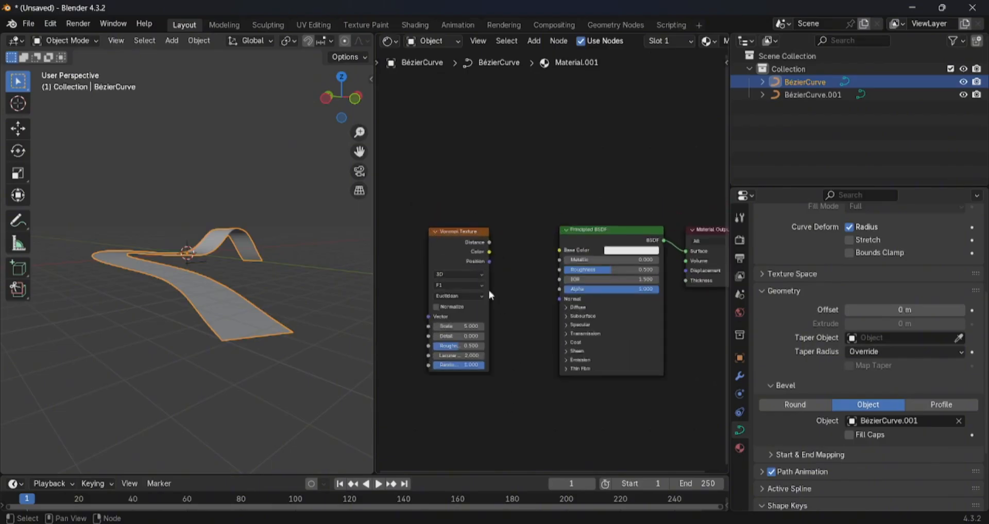
{"action": "mouse_move", "coordinate": [458, 246]}
{"action": "left_mouse_down"}
{"action": "mouse_move", "coordinate": [422, 240]}
{"action": "mouse_move", "coordinate": [444, 243]}
{"action": "left_mouse_up"}
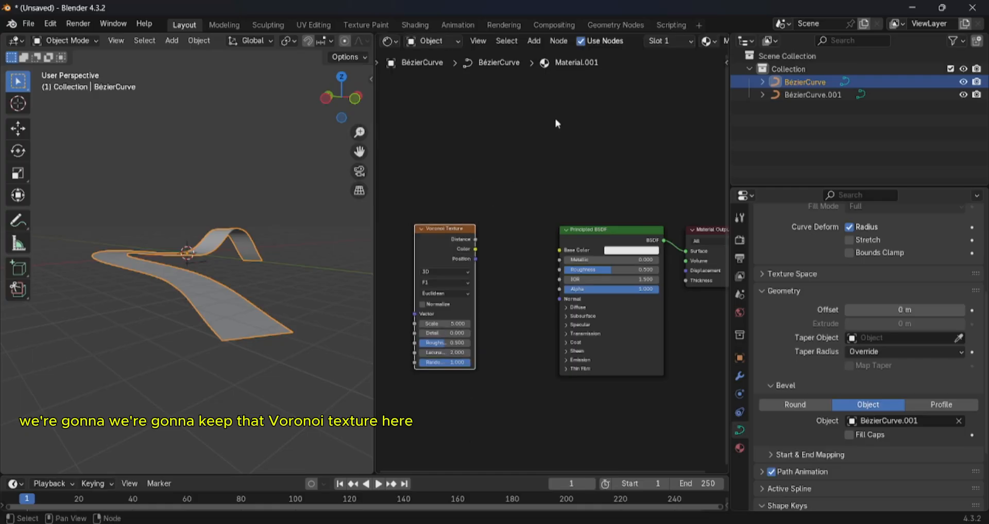
{"action": "left_click", "coordinate": [536, 41]}
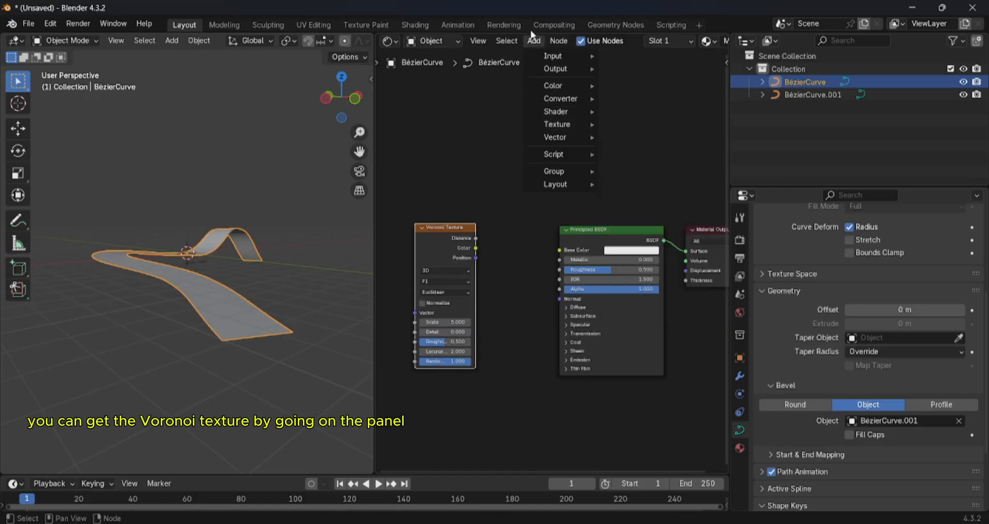
{"action": "left_click", "coordinate": [533, 41]}
{"action": "mouse_move", "coordinate": [558, 124]}
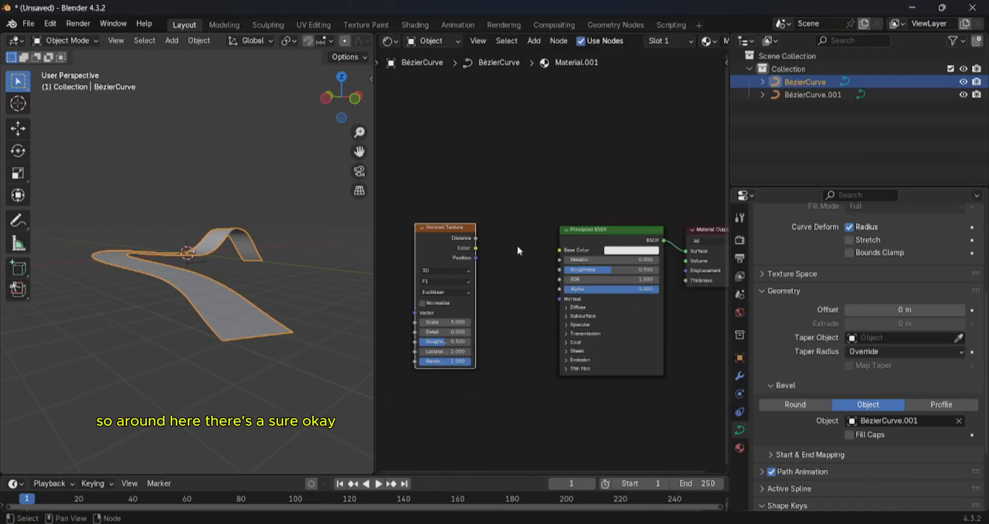
- Add a Color Ramp node and place it between the Voronoi Texture and Principled BSDF nodes
{"action": "scroll", "coordinate": [517, 246], "scroll_direction": "down", "scroll_amount": 4}
{"action": "middle_click_drag", "start_coordinate": [517, 169], "coordinate": [558, 143]}
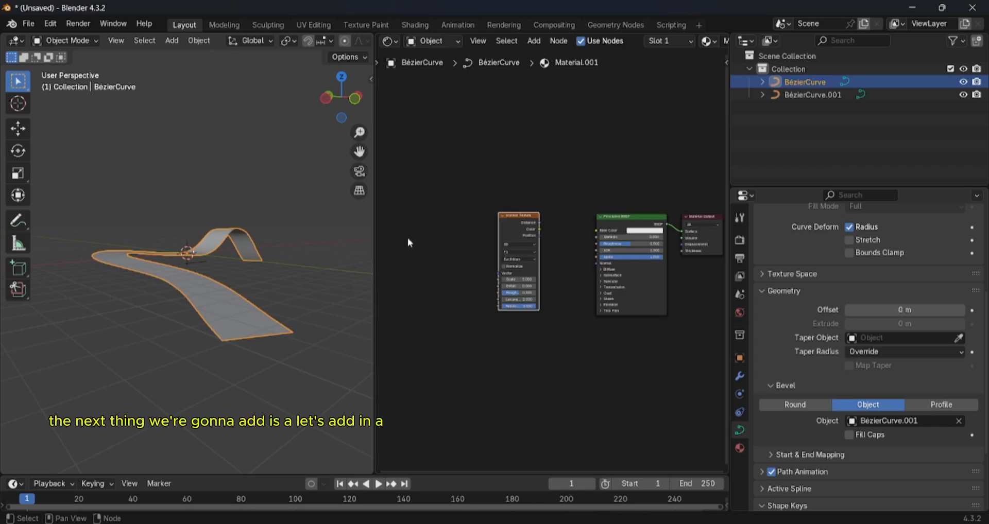
{"action": "scroll", "coordinate": [428, 238], "scroll_direction": "up", "scroll_amount": 1}
{"action": "key", "text": "shift+a"}
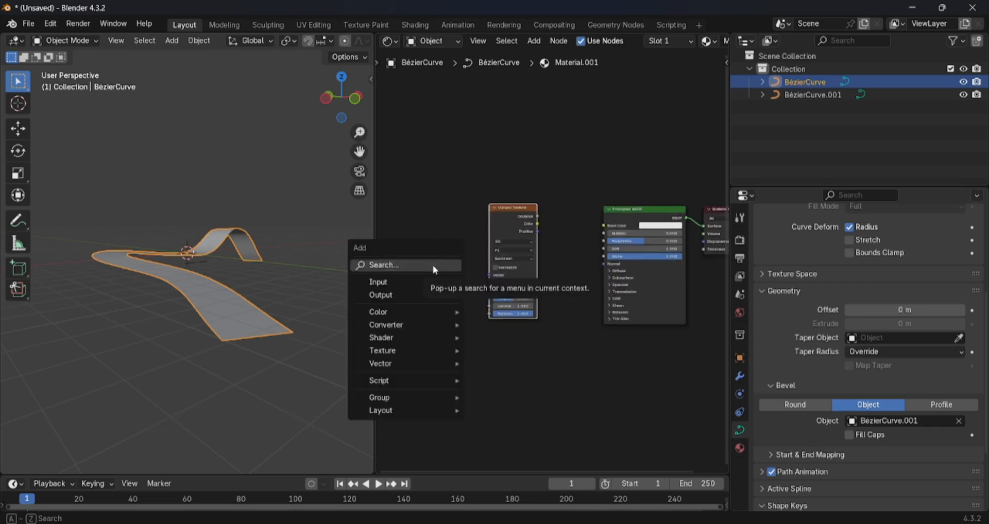
{"action": "left_click", "coordinate": [432, 265]}
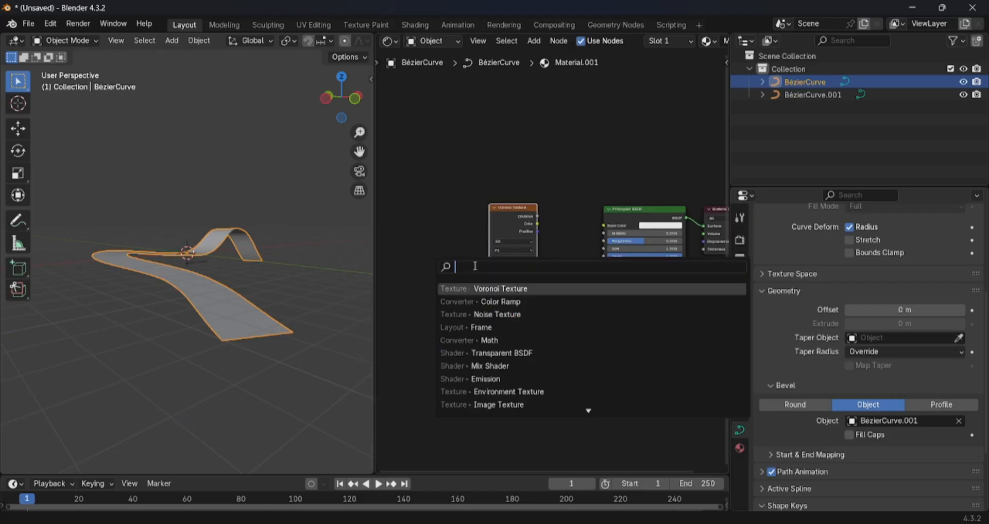
{"action": "type", "text": "colo"}
{"action": "type", "text": "our"}
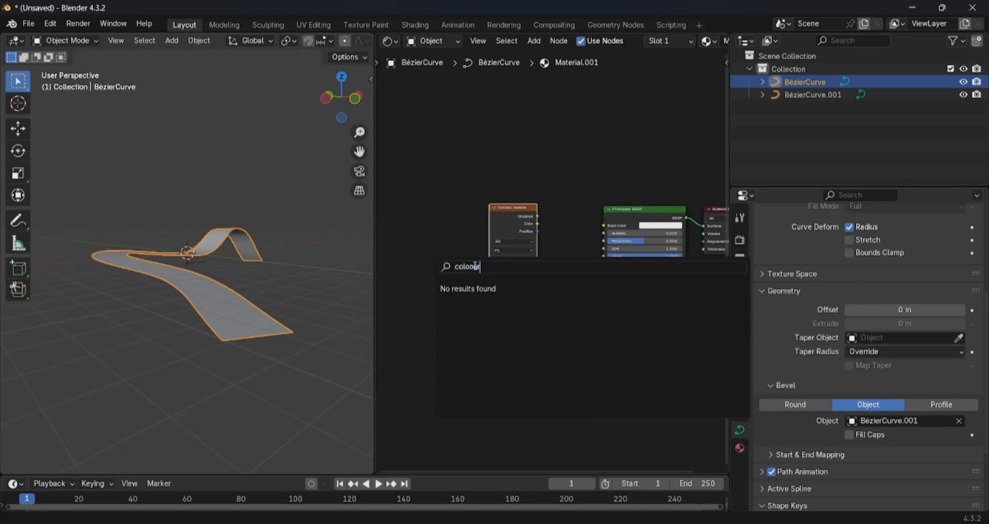
{"action": "key", "text": "BackSpace"}
{"action": "key", "text": "BackSpace"}
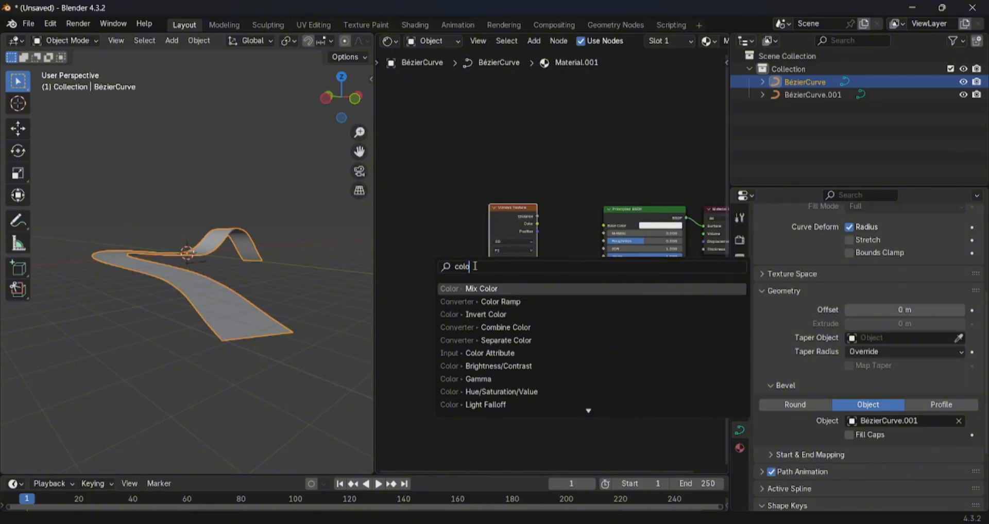
{"action": "key", "text": "Down"}
{"action": "key", "text": "Return"}
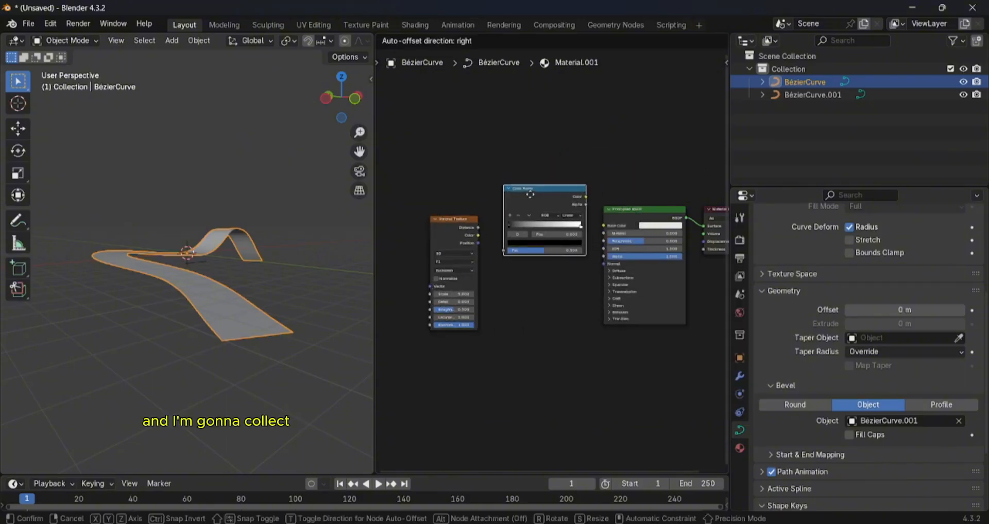
{"action": "left_click", "coordinate": [529, 205]}
- Connect the Voronoi Distance output to the Color Ramp's Fac, link its Color output to the Principled BSDF's Alpha, and tidy the node positions
{"action": "scroll", "coordinate": [489, 234], "scroll_direction": "up", "scroll_amount": 2}
{"action": "left_click_drag", "start_coordinate": [451, 216], "coordinate": [481, 263]}
{"action": "left_click_drag", "start_coordinate": [545, 180], "coordinate": [542, 203]}
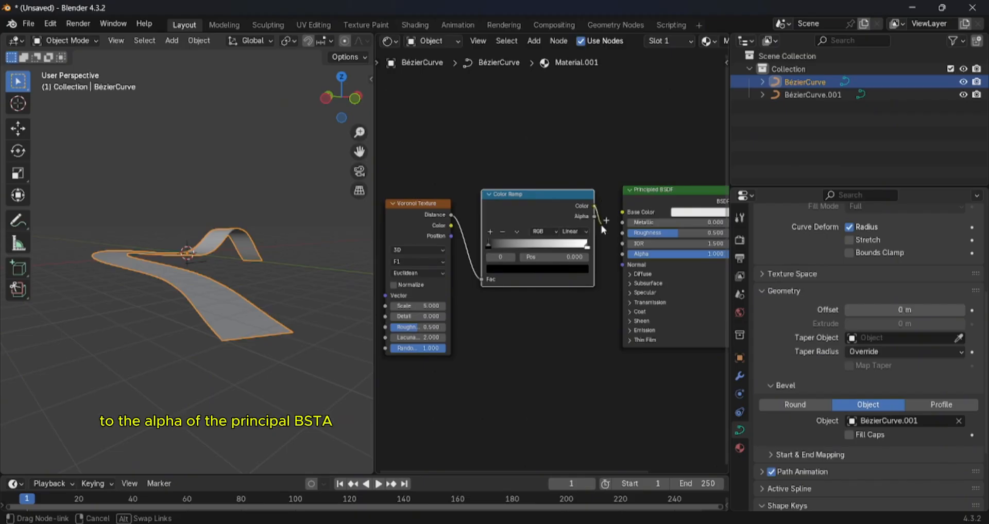
{"action": "left_click_drag", "start_coordinate": [595, 207], "coordinate": [610, 260]}
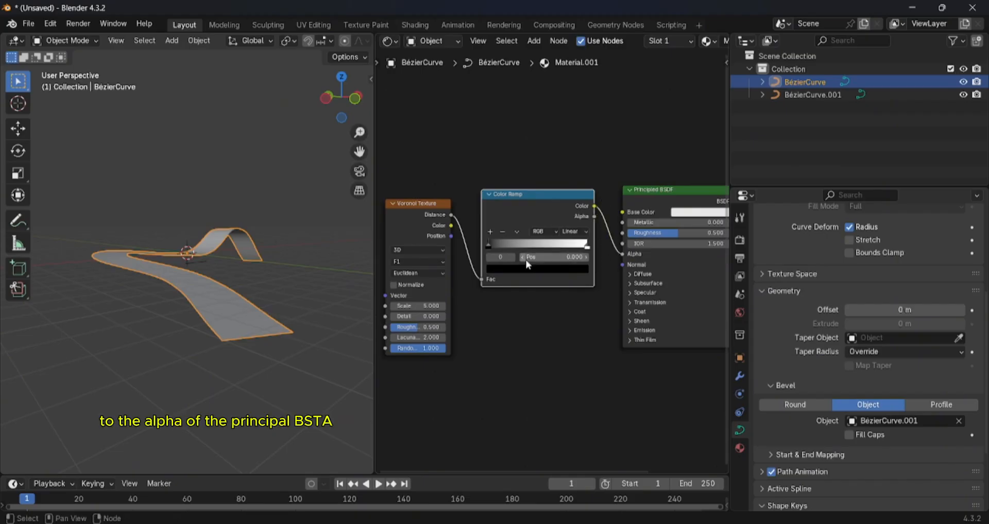
{"action": "scroll", "coordinate": [602, 222], "scroll_direction": "down", "scroll_amount": 1}
{"action": "scroll", "coordinate": [606, 219], "scroll_direction": "down", "scroll_amount": 1}
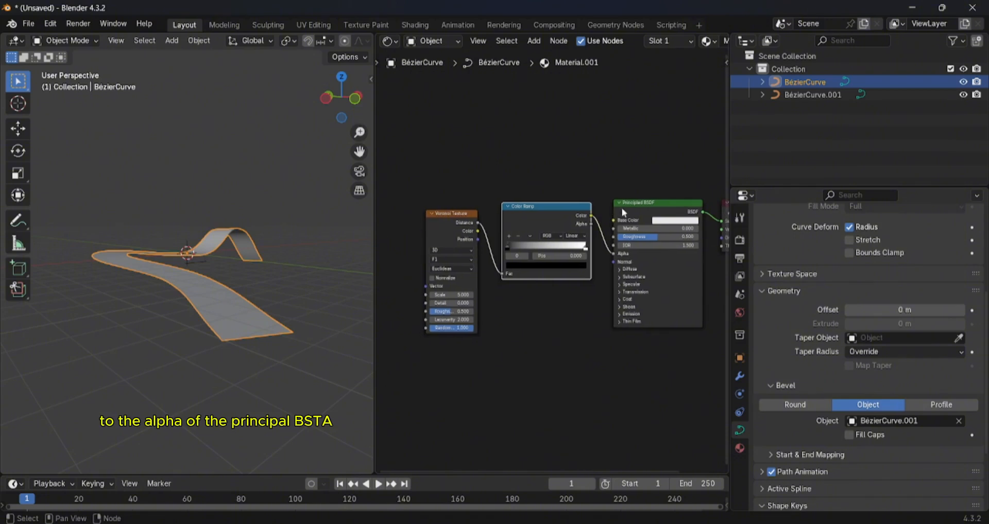
{"action": "left_click_drag", "start_coordinate": [641, 203], "coordinate": [648, 179]}
{"action": "scroll", "coordinate": [546, 283], "scroll_direction": "down", "scroll_amount": 2}
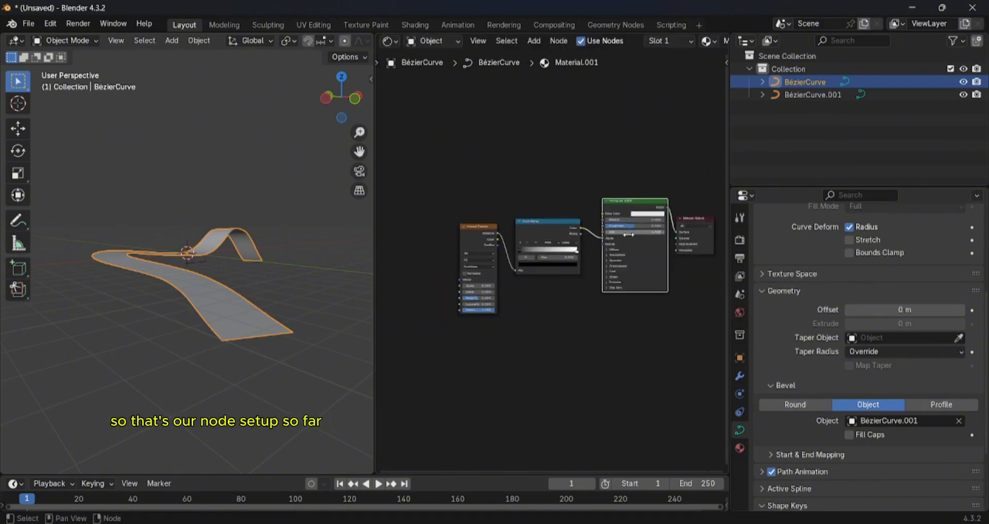
- Switch the 3D viewport to Material Preview shading
{"action": "scroll", "coordinate": [280, 258], "scroll_direction": "down", "scroll_amount": 2}
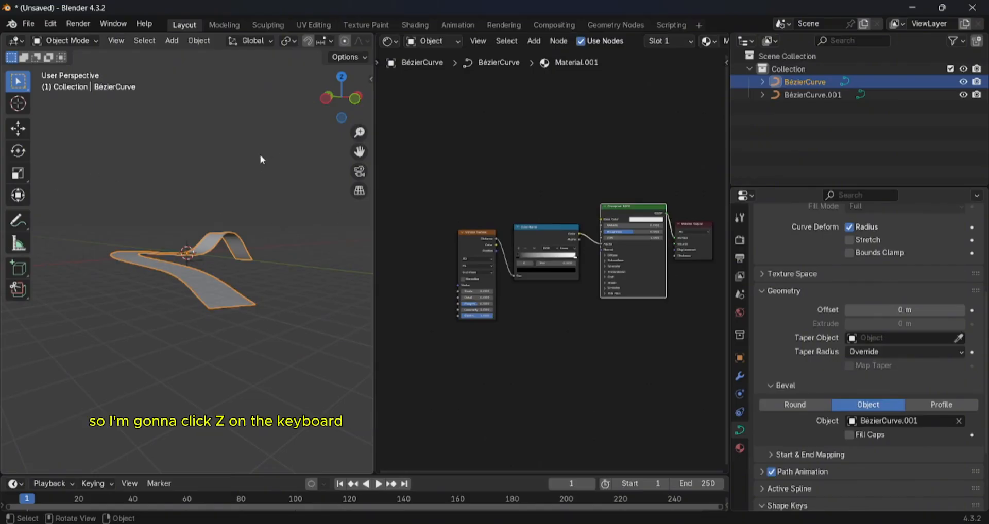
{"action": "key", "text": "z"}
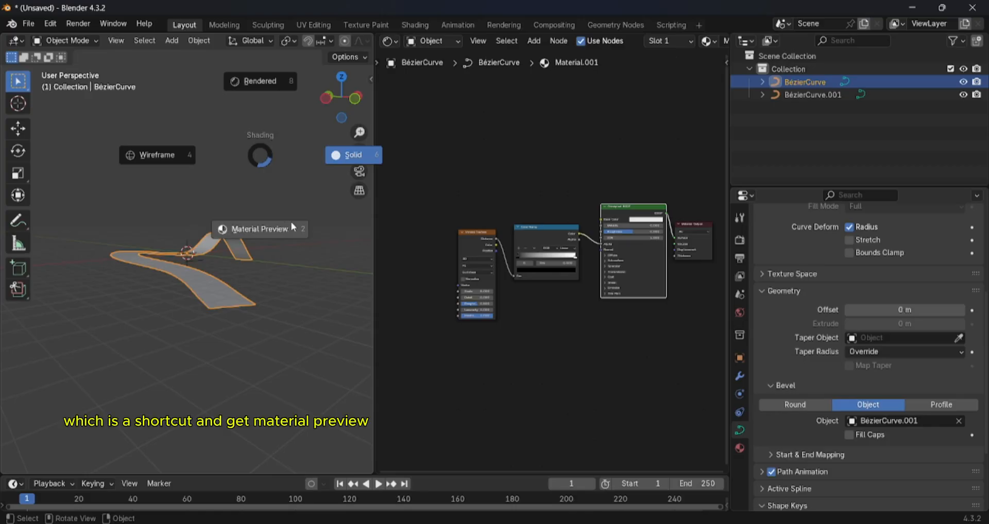
{"action": "left_click", "coordinate": [272, 233]}
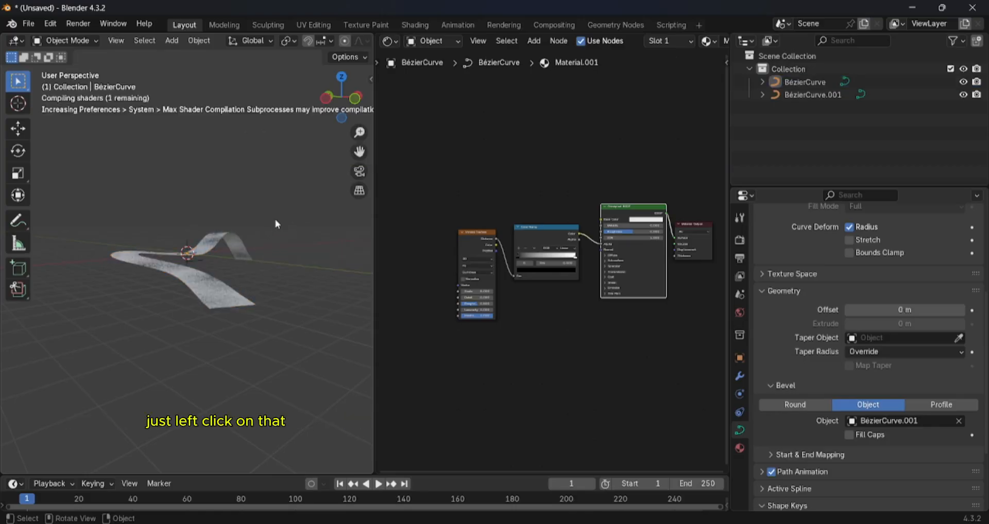
- Compare the strip in Rendered and Material Preview shading, ending in Material Preview
{"action": "middle_click_drag", "start_coordinate": [277, 224], "coordinate": [252, 221]}
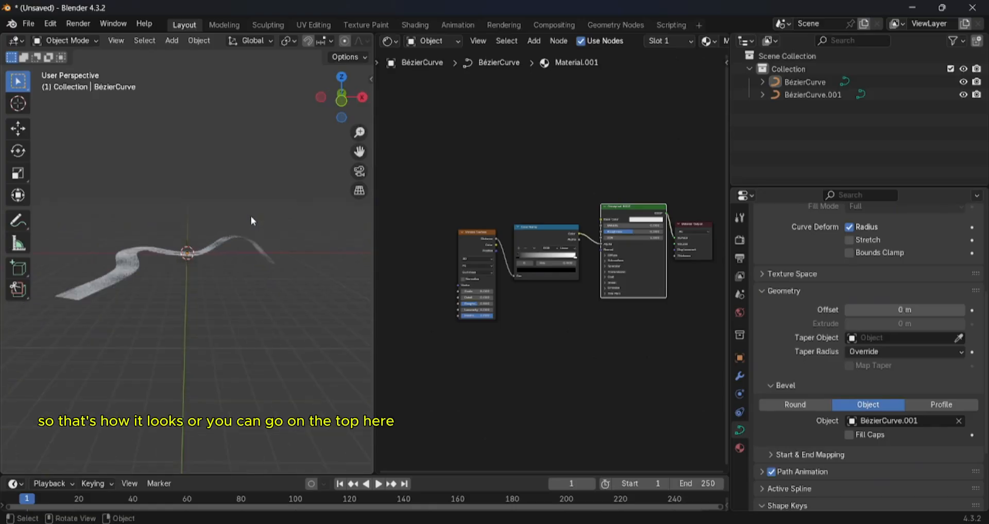
{"action": "scroll", "coordinate": [286, 41], "scroll_direction": "down", "scroll_amount": 4}
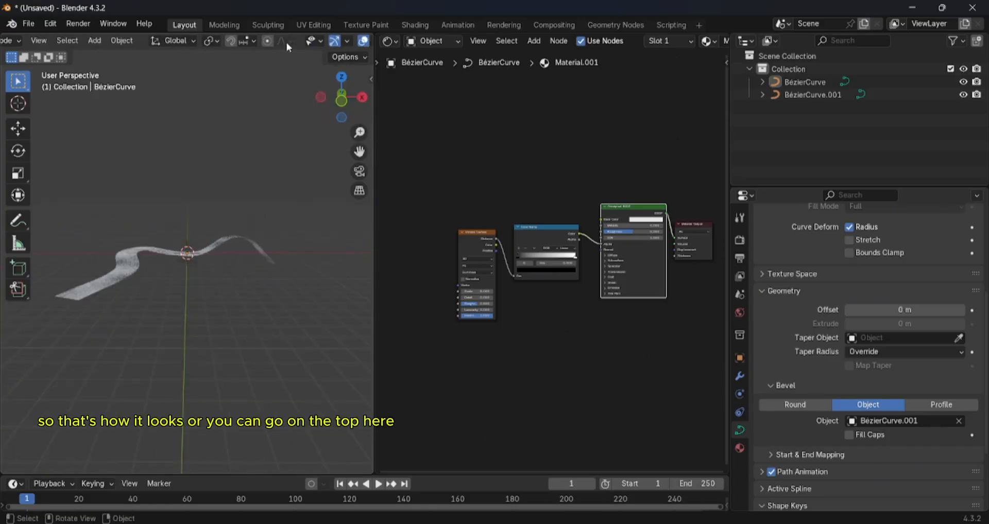
{"action": "scroll", "coordinate": [288, 42], "scroll_direction": "down", "scroll_amount": 8}
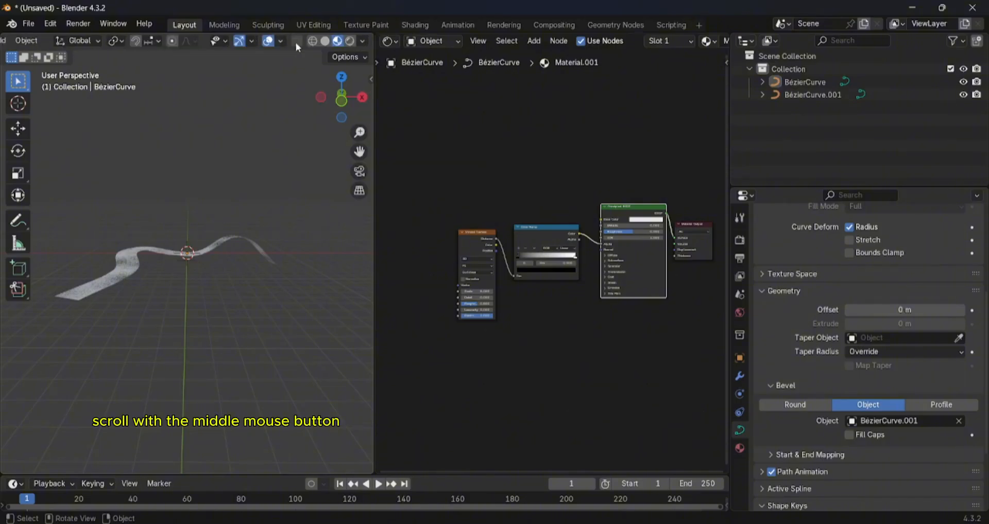
{"action": "left_click", "coordinate": [350, 41]}
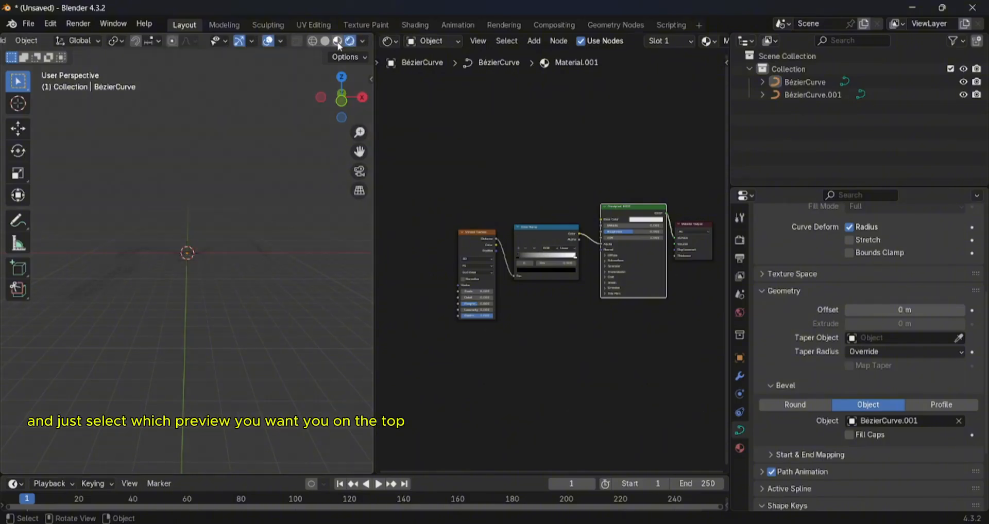
{"action": "left_click", "coordinate": [336, 43]}
{"action": "left_click", "coordinate": [347, 43]}
{"action": "left_click", "coordinate": [340, 43]}
- Inspect the textured strip up close and make the 3D viewport slightly wider
{"action": "scroll", "coordinate": [226, 155], "scroll_direction": "up", "scroll_amount": 4}
{"action": "middle_click_drag", "start_coordinate": [227, 155], "coordinate": [240, 178]}
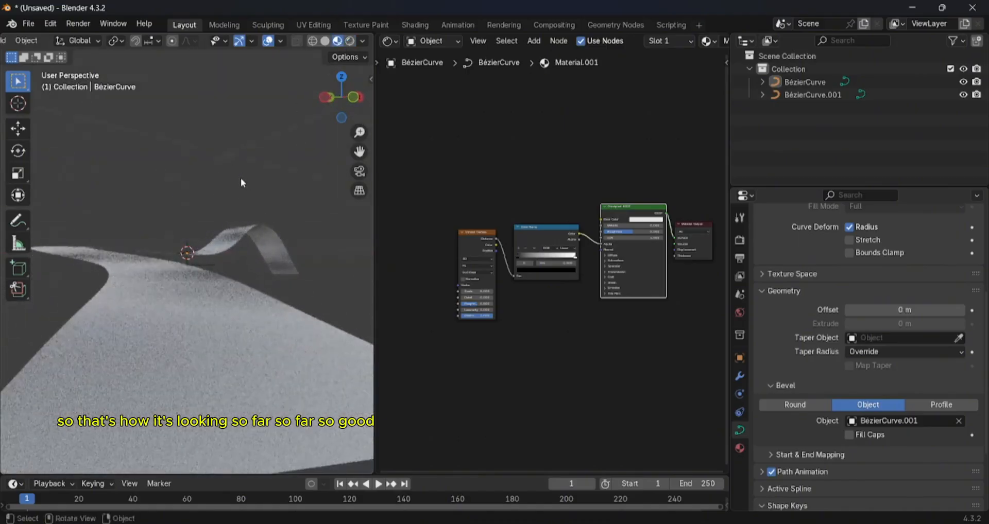
{"action": "left_click_drag", "start_coordinate": [374, 265], "coordinate": [412, 264]}
- Add Mapping and Texture Coordinate nodes feeding the Voronoi Texture's Vector input with Node Wrangler, and space the nodes apart
{"action": "scroll", "coordinate": [572, 282], "scroll_direction": "down", "scroll_amount": 4}
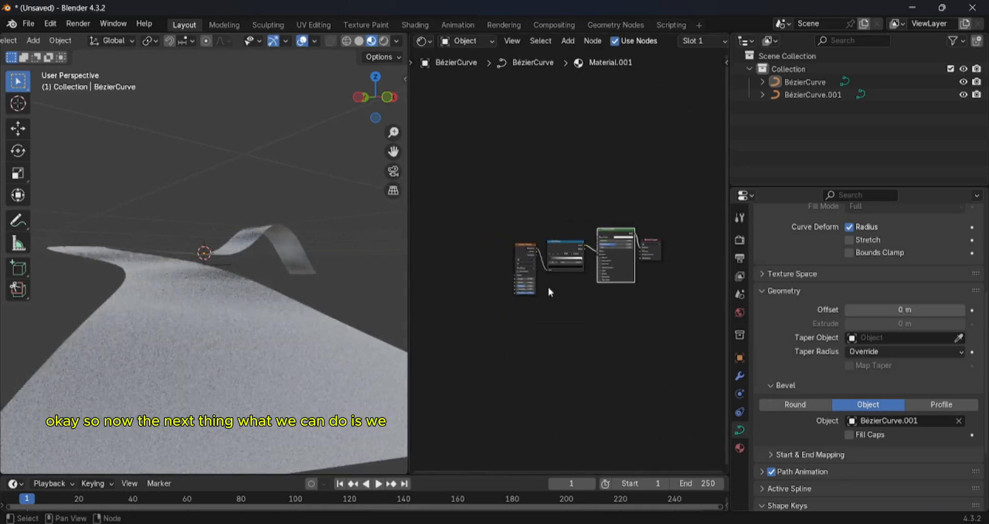
{"action": "middle_click_drag", "start_coordinate": [546, 287], "coordinate": [655, 305]}
{"action": "scroll", "coordinate": [567, 286], "scroll_direction": "up", "scroll_amount": 2}
{"action": "scroll", "coordinate": [509, 270], "scroll_direction": "up", "scroll_amount": 3}
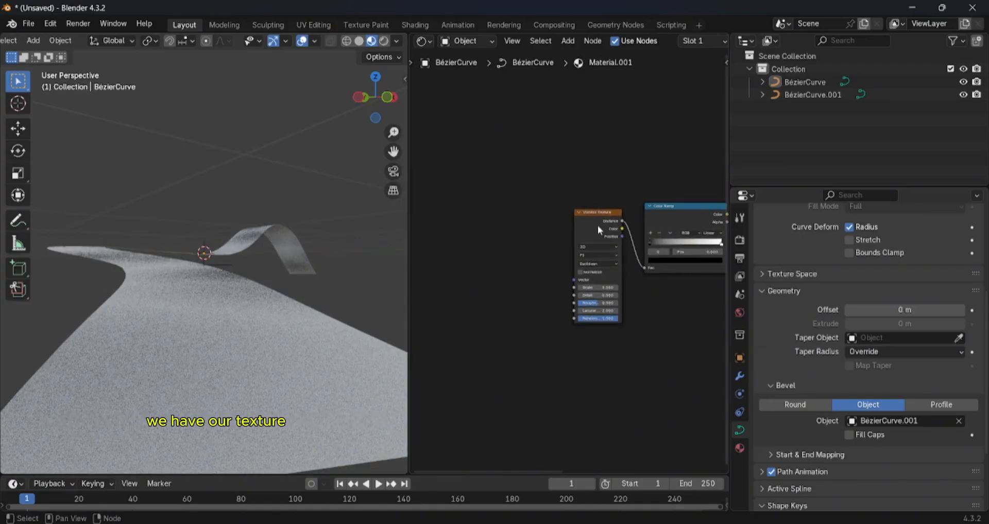
{"action": "mouse_move", "coordinate": [592, 223]}
{"action": "left_mouse_down"}
{"action": "mouse_move", "coordinate": [568, 205]}
{"action": "mouse_move", "coordinate": [576, 216]}
{"action": "left_mouse_up"}
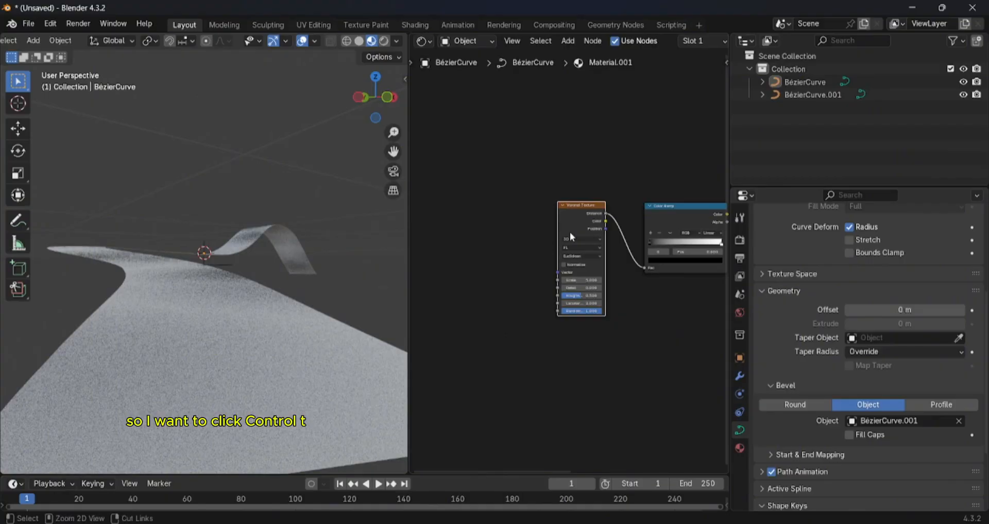
{"action": "key", "text": "ctrl+t"}
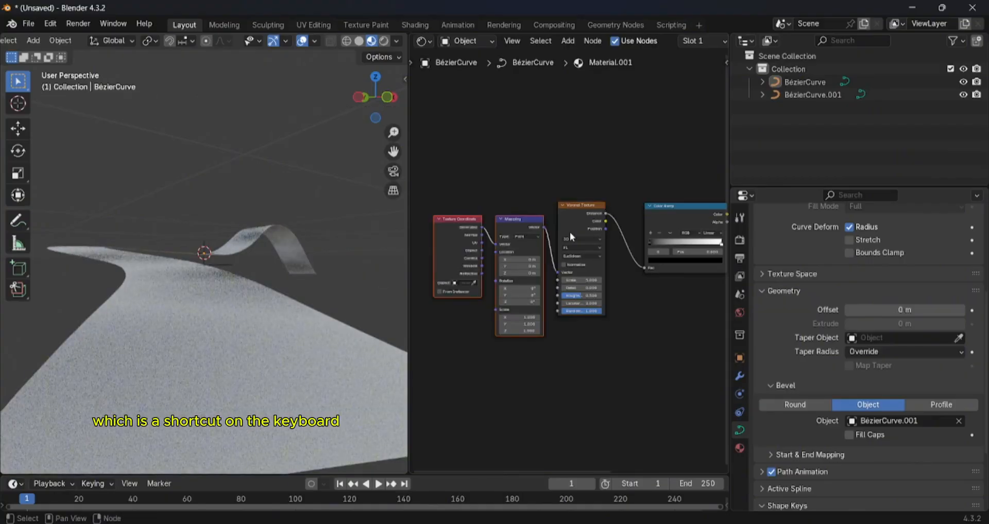
{"action": "left_click_drag", "start_coordinate": [522, 209], "coordinate": [504, 217]}
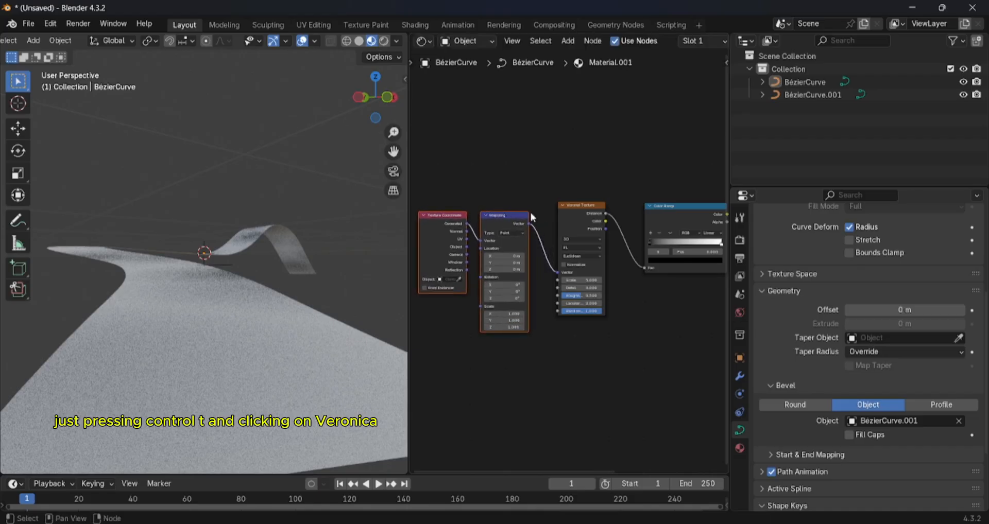
{"action": "left_click", "coordinate": [581, 210]}
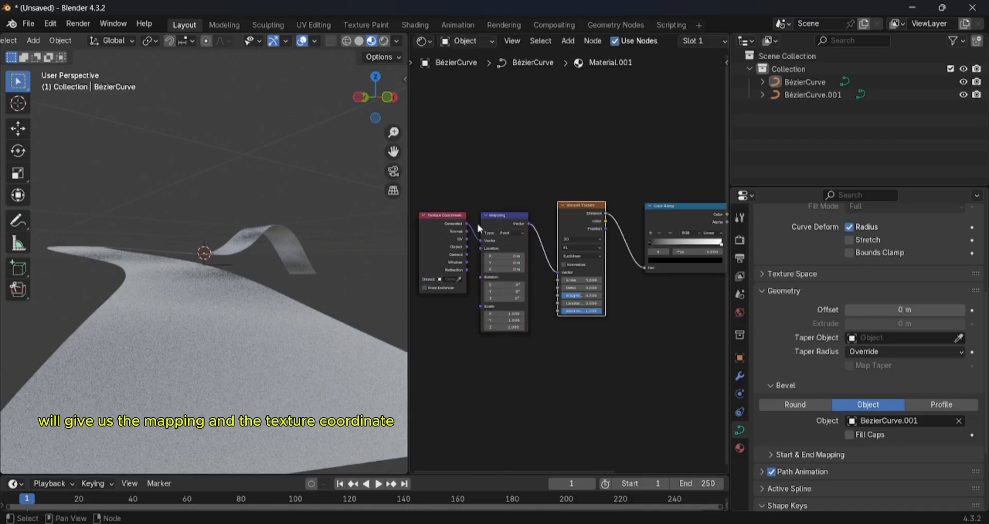
{"action": "left_click_drag", "start_coordinate": [432, 231], "coordinate": [426, 261]}
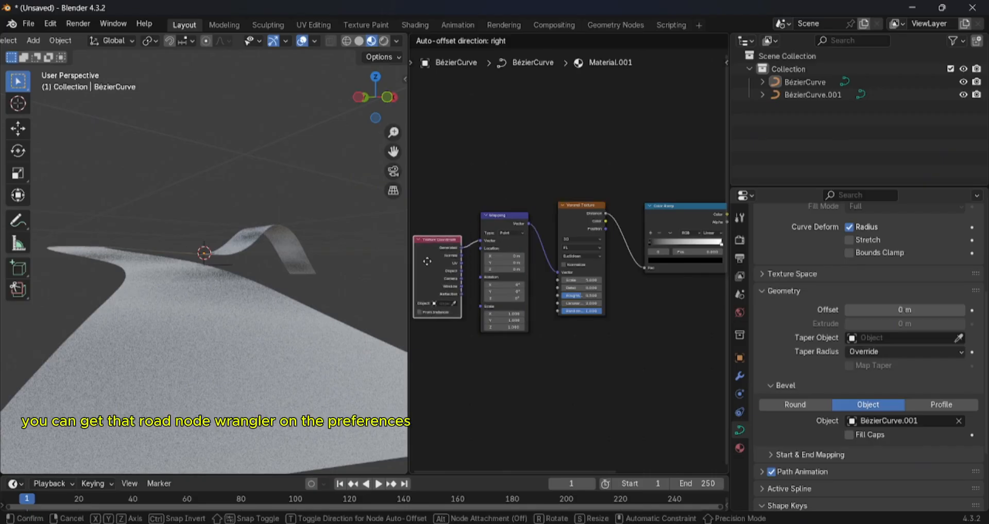
- Rearrange the shader nodes, placing the Texture Coordinate node beside Mapping and raising the Color Ramp above the Voronoi Texture
{"action": "left_click_drag", "start_coordinate": [427, 261], "coordinate": [429, 243]}
{"action": "scroll", "coordinate": [512, 257], "scroll_direction": "up", "scroll_amount": 1}
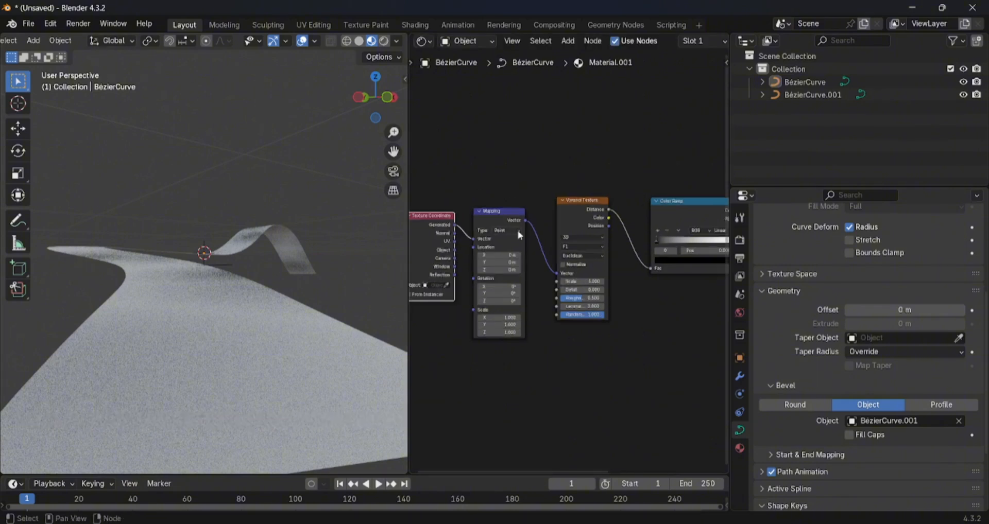
{"action": "scroll", "coordinate": [518, 355], "scroll_direction": "down", "scroll_amount": 2}
{"action": "middle_click_drag", "start_coordinate": [514, 340], "coordinate": [554, 279]}
{"action": "middle_click_drag", "start_coordinate": [660, 291], "coordinate": [581, 315]}
{"action": "left_click_drag", "start_coordinate": [578, 168], "coordinate": [581, 125]}
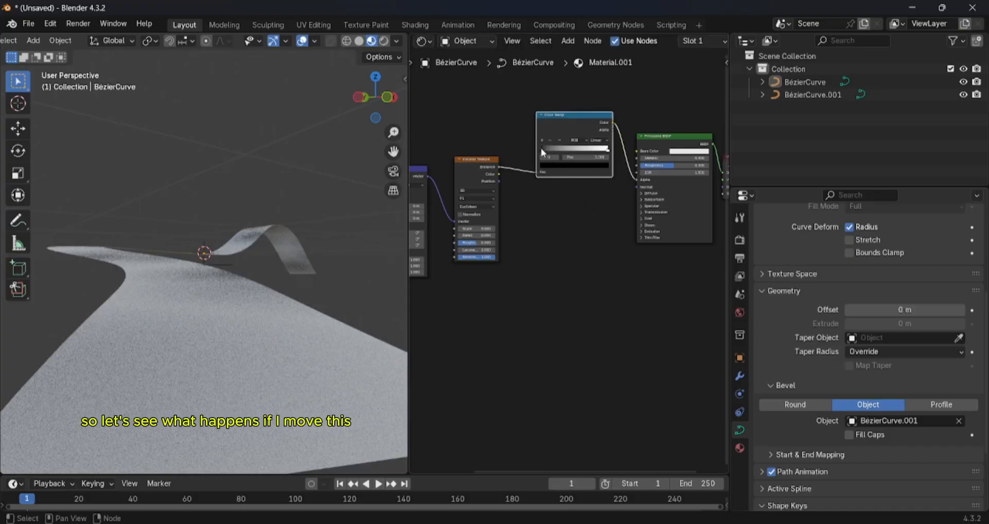
- Move the Color Ramp's black stop to about position 0.545, widen the 3D viewport and inspect the strip's transparency
{"action": "left_click_drag", "start_coordinate": [542, 150], "coordinate": [569, 150]}
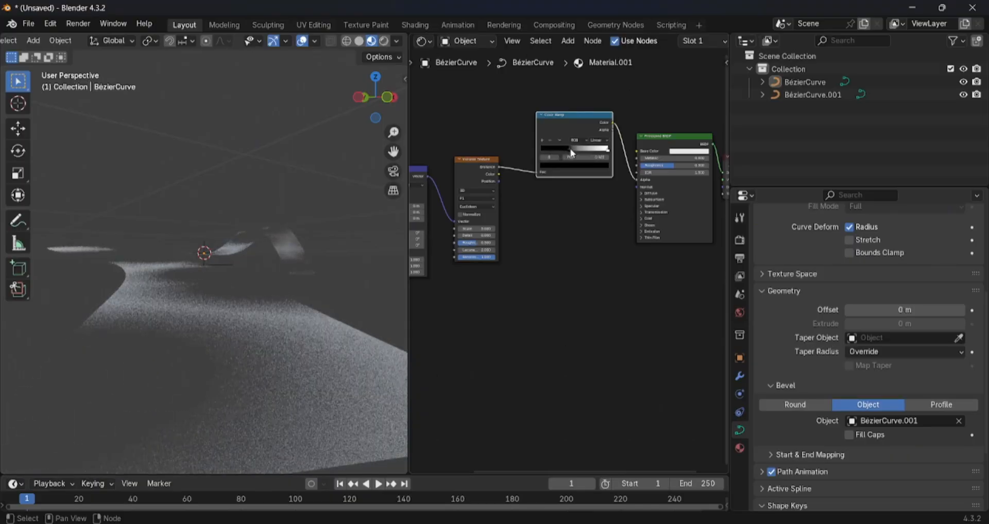
{"action": "left_click_drag", "start_coordinate": [571, 153], "coordinate": [576, 152]}
{"action": "left_click_drag", "start_coordinate": [406, 272], "coordinate": [470, 274]}
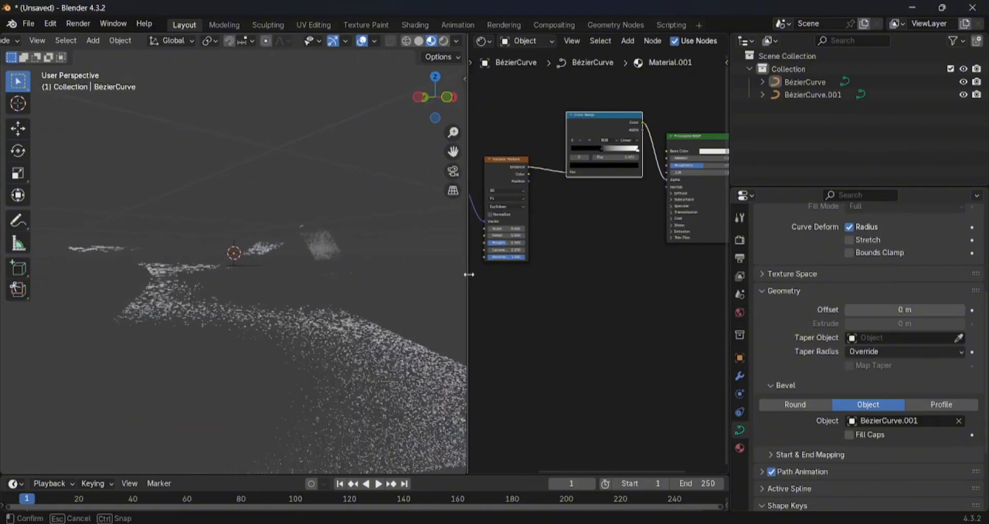
{"action": "middle_click_drag", "start_coordinate": [313, 316], "coordinate": [309, 348]}
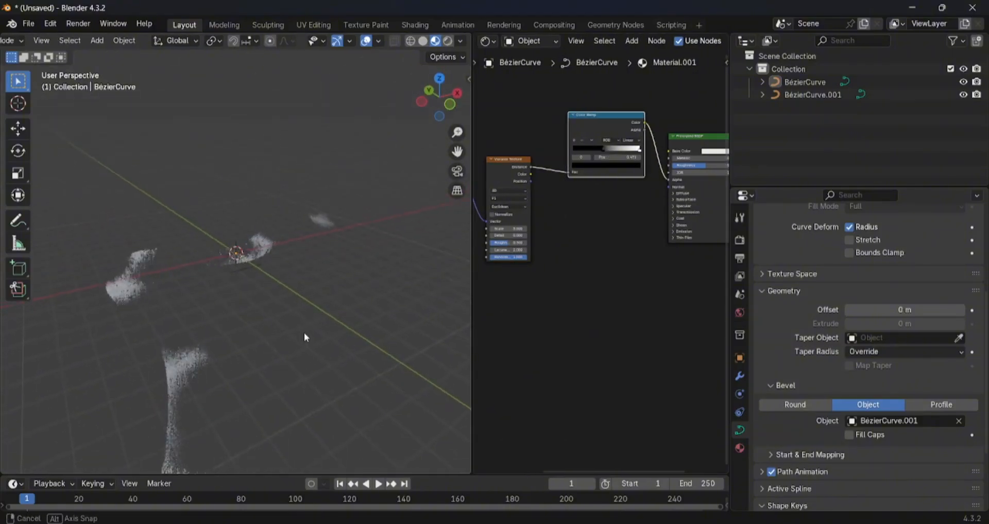
{"action": "middle_click_drag", "start_coordinate": [641, 205], "coordinate": [648, 175]}
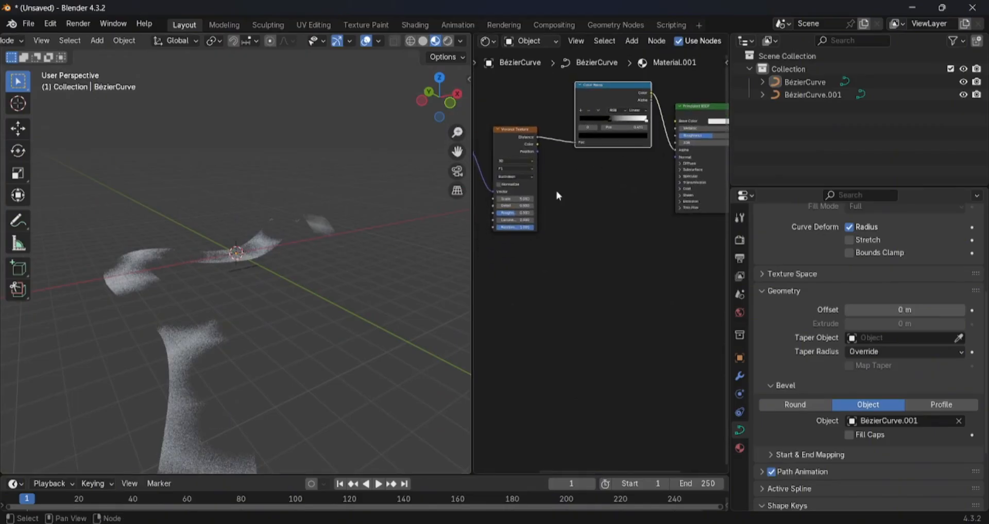
- Duplicate the Color Ramp below the original and link it between the Voronoi Texture's Color output and the Principled BSDF's Base Color
{"action": "middle_click_drag", "start_coordinate": [564, 204], "coordinate": [536, 224]}
{"action": "mouse_move", "coordinate": [579, 119]}
{"action": "left_mouse_down"}
{"action": "mouse_move", "coordinate": [578, 109]}
{"action": "mouse_move", "coordinate": [586, 130]}
{"action": "left_mouse_up"}
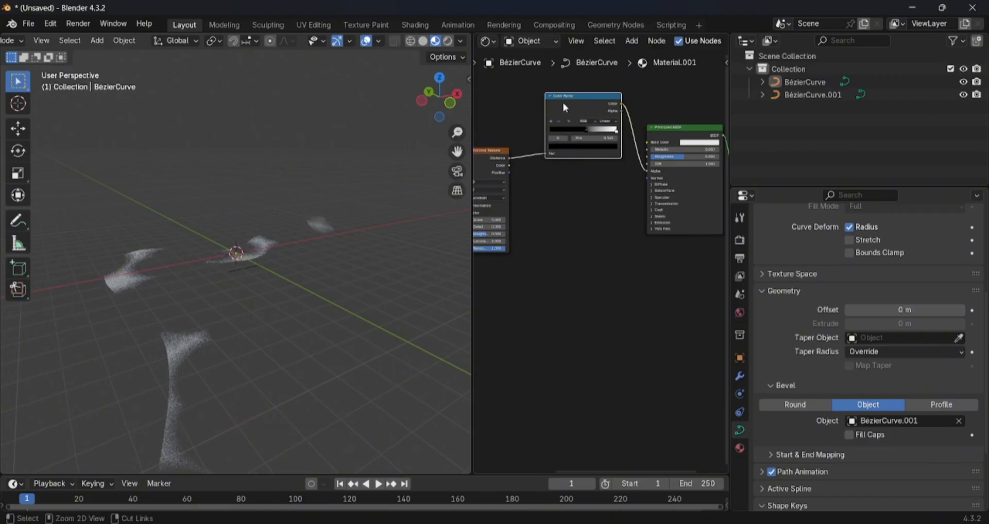
{"action": "key", "text": "shift+d"}
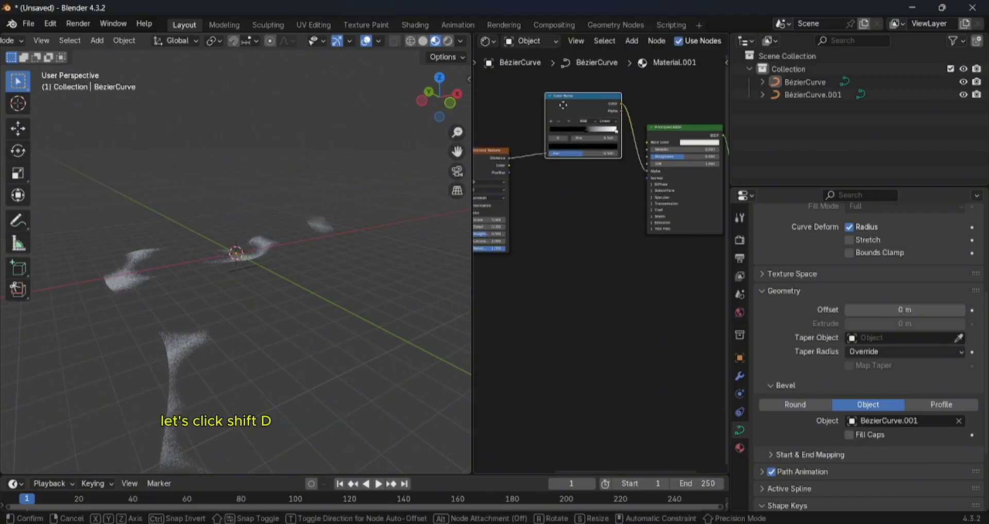
{"action": "left_click", "coordinate": [561, 218]}
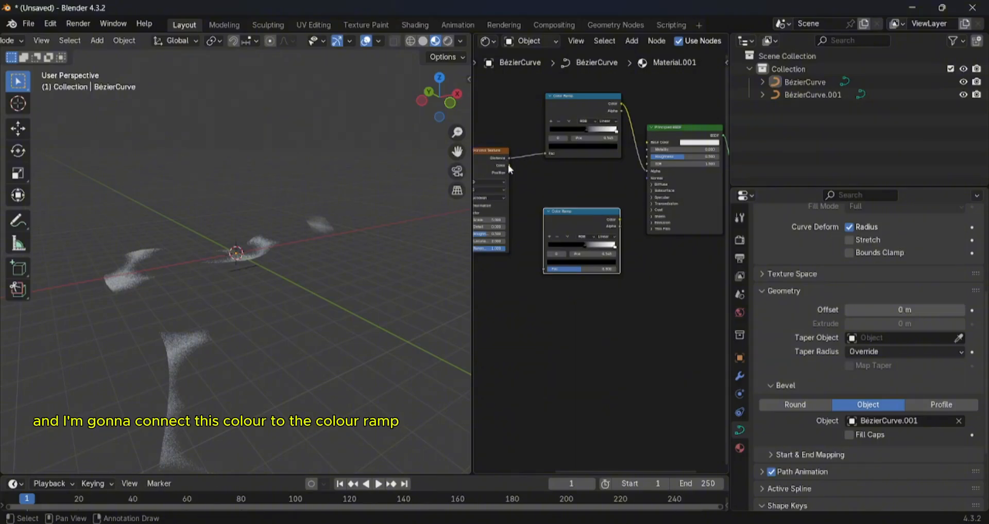
{"action": "left_click_drag", "start_coordinate": [509, 165], "coordinate": [539, 269]}
{"action": "left_click_drag", "start_coordinate": [580, 230], "coordinate": [574, 212]}
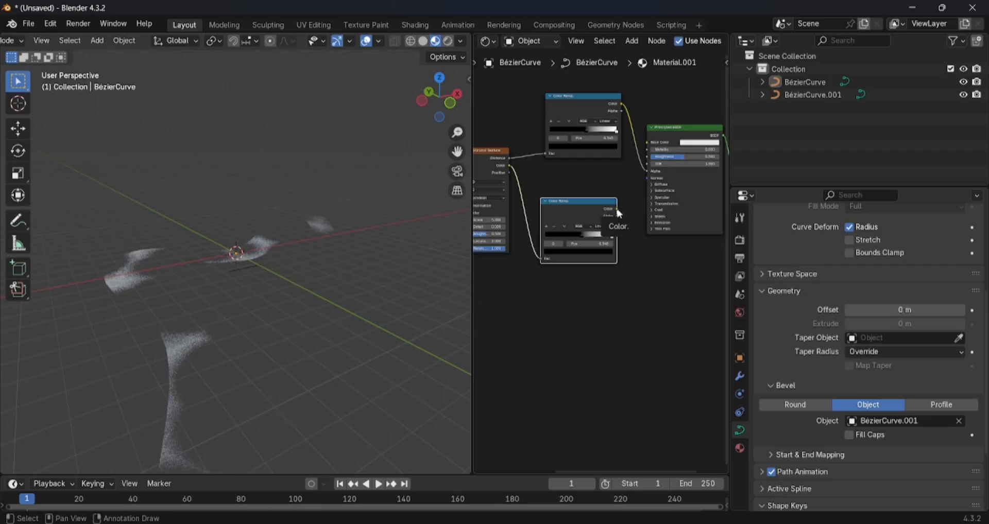
{"action": "left_click_drag", "start_coordinate": [617, 209], "coordinate": [652, 145]}
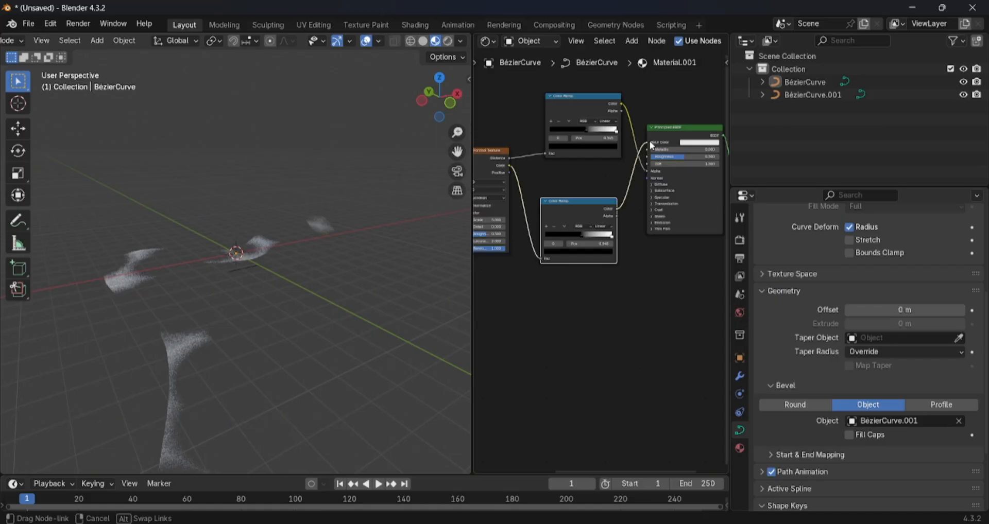
{"action": "left_click_drag", "start_coordinate": [651, 146], "coordinate": [649, 145]}
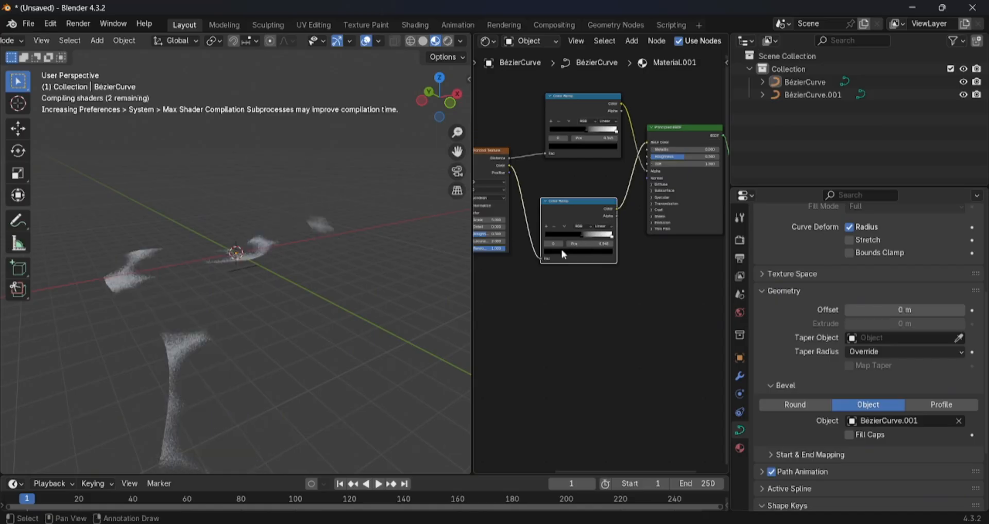
- Enlarge the shader editor and set the duplicated Color Ramp to HSL mode, Clockwise interpolation, with its black stop at position 0
{"action": "scroll", "coordinate": [560, 238], "scroll_direction": "up", "scroll_amount": 2}
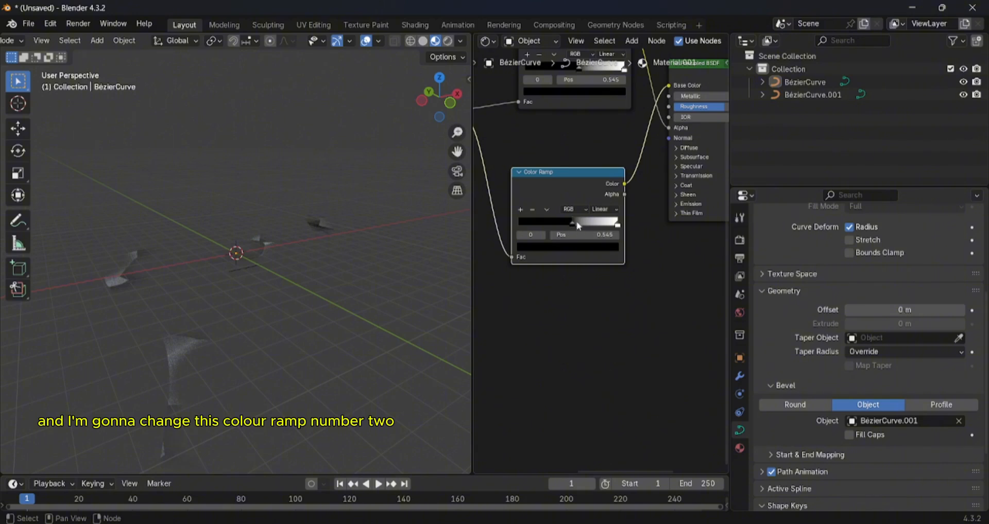
{"action": "scroll", "coordinate": [571, 225], "scroll_direction": "down", "scroll_amount": 2}
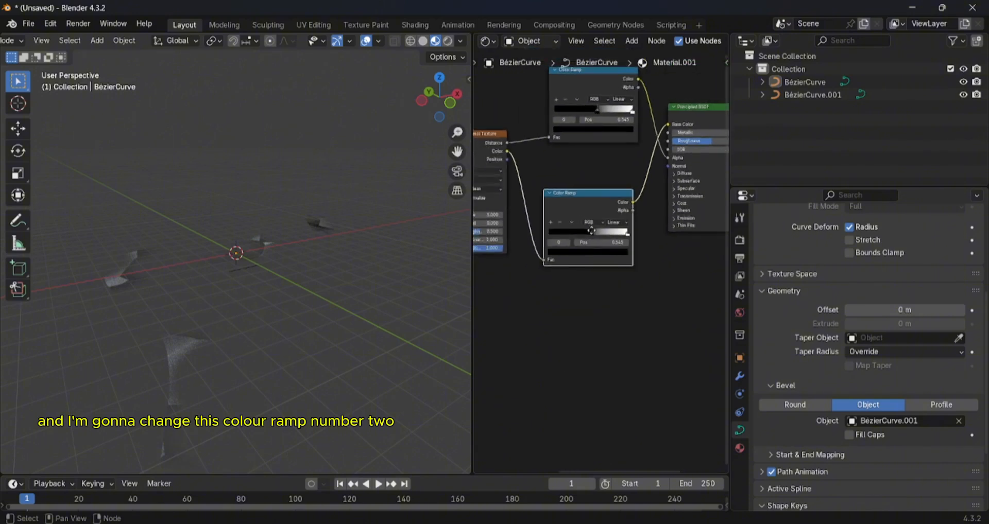
{"action": "left_click_drag", "start_coordinate": [471, 275], "coordinate": [288, 274]}
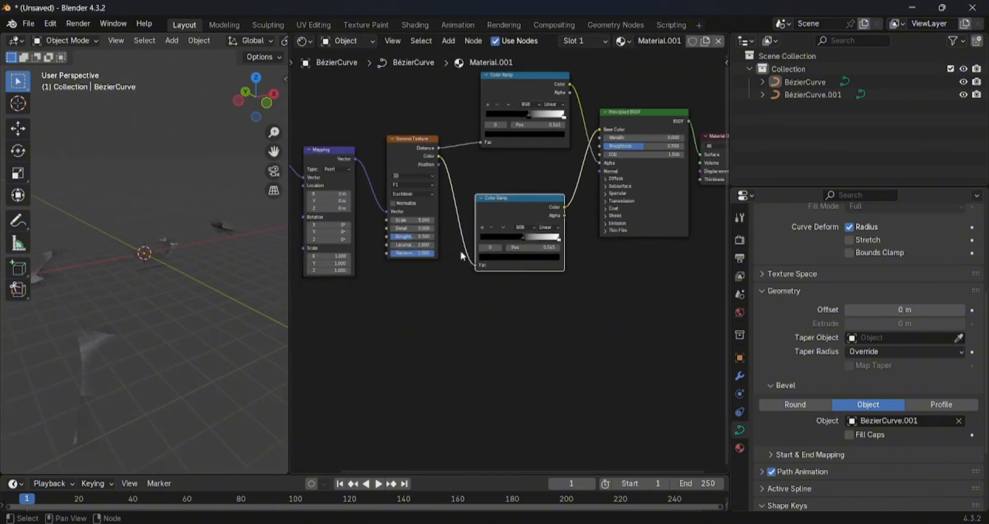
{"action": "scroll", "coordinate": [567, 247], "scroll_direction": "up", "scroll_amount": 2}
{"action": "mouse_move", "coordinate": [579, 240]}
{"action": "left_mouse_down"}
{"action": "mouse_move", "coordinate": [521, 240]}
{"action": "mouse_move", "coordinate": [560, 243]}
{"action": "left_mouse_up"}
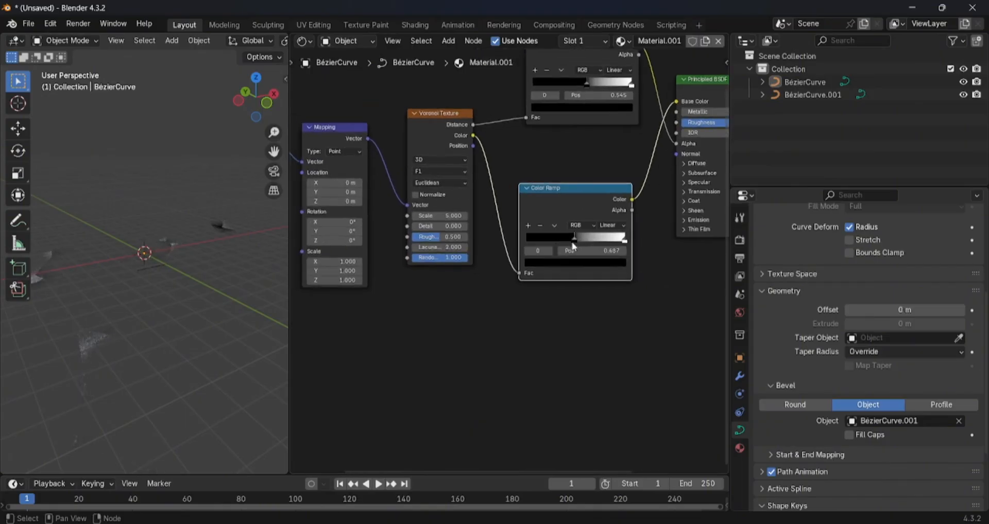
{"action": "left_click", "coordinate": [579, 226]}
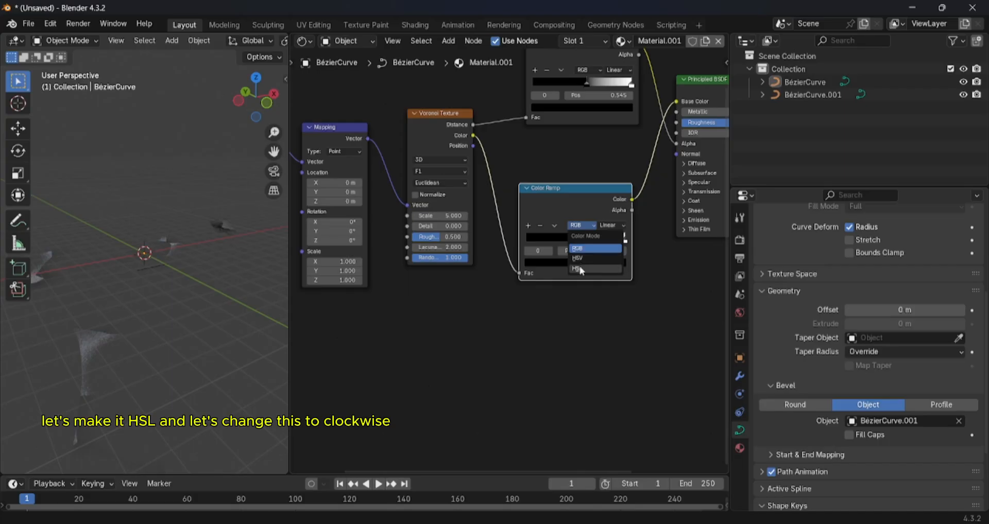
{"action": "left_click", "coordinate": [577, 268]}
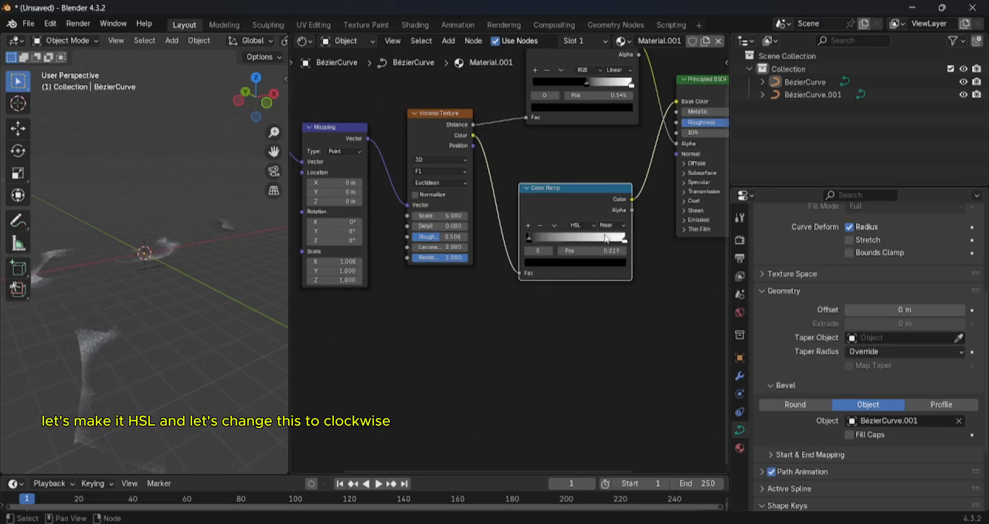
{"action": "left_click", "coordinate": [610, 225]}
{"action": "left_click", "coordinate": [616, 267]}
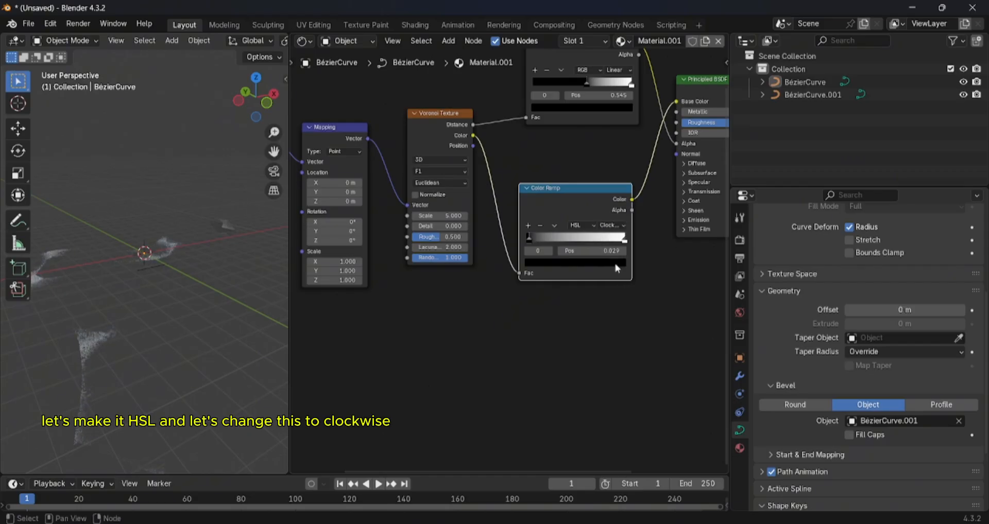
- Change the first stop of the duplicated Color Ramp from black to a bright orange
{"action": "left_click", "coordinate": [557, 264]}
{"action": "left_click_drag", "start_coordinate": [609, 183], "coordinate": [610, 110]}
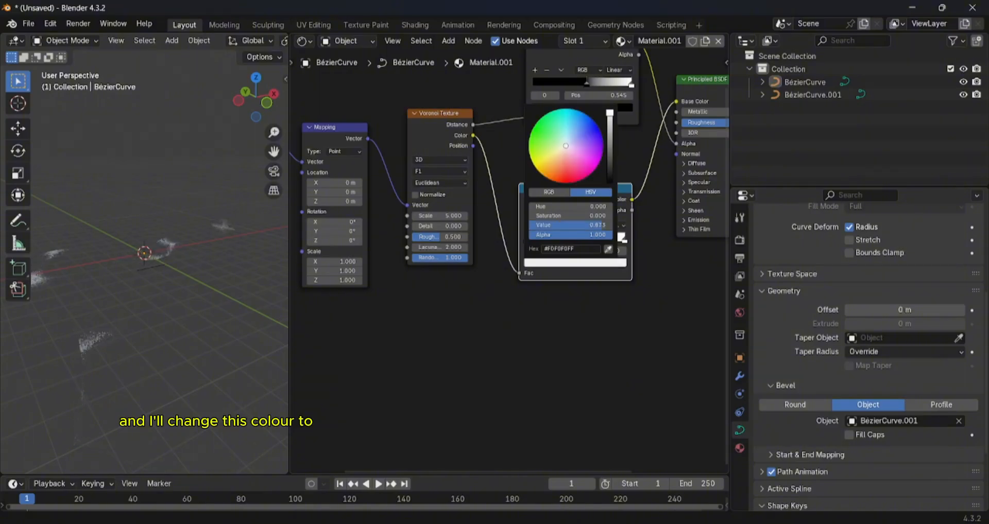
{"action": "left_click_drag", "start_coordinate": [565, 146], "coordinate": [546, 177]}
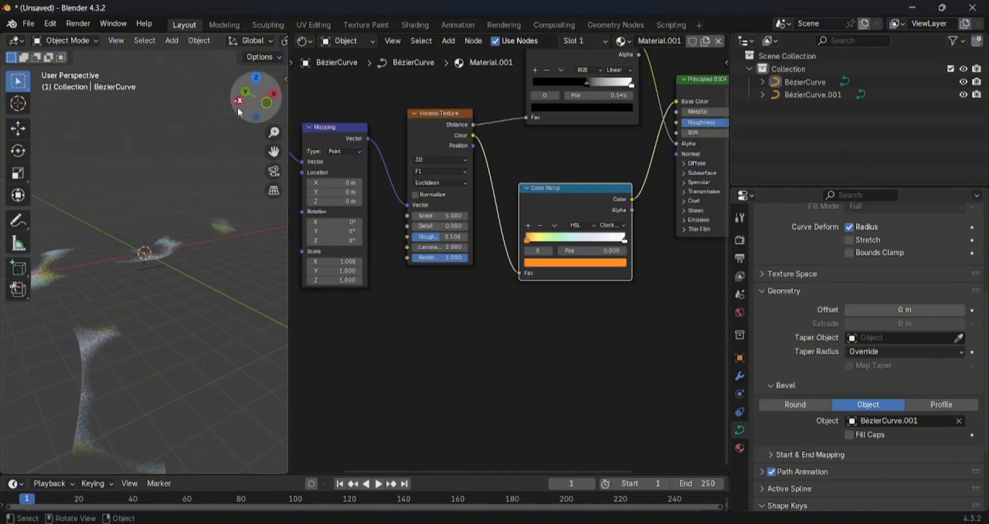
- Check the colored strip in Rendered shading, ending in Material Preview
{"action": "scroll", "coordinate": [255, 44], "scroll_direction": "down", "scroll_amount": 6}
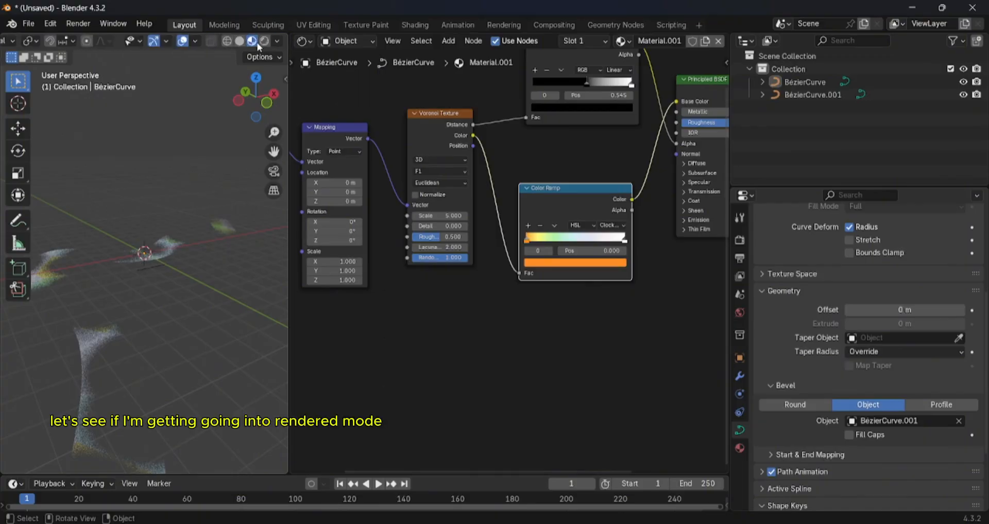
{"action": "left_click", "coordinate": [261, 43]}
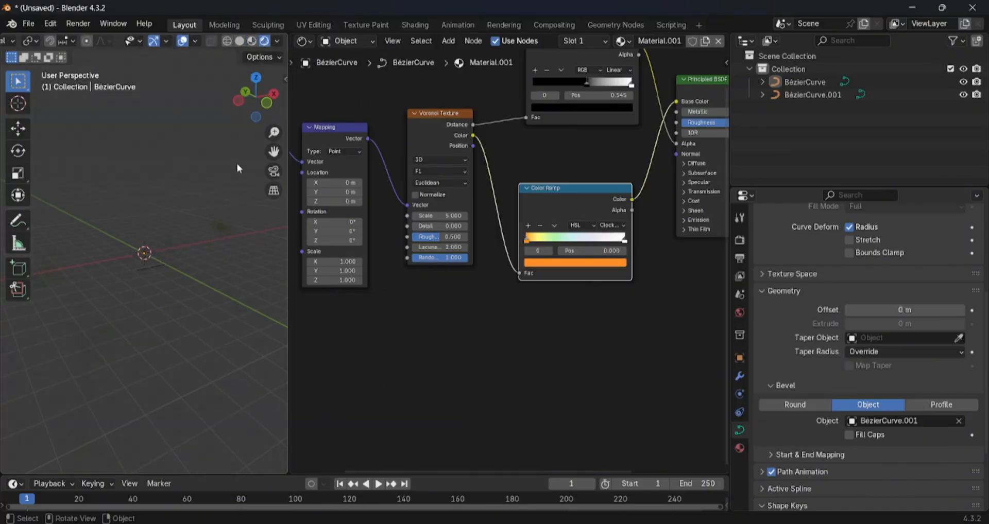
{"action": "left_click", "coordinate": [252, 42]}
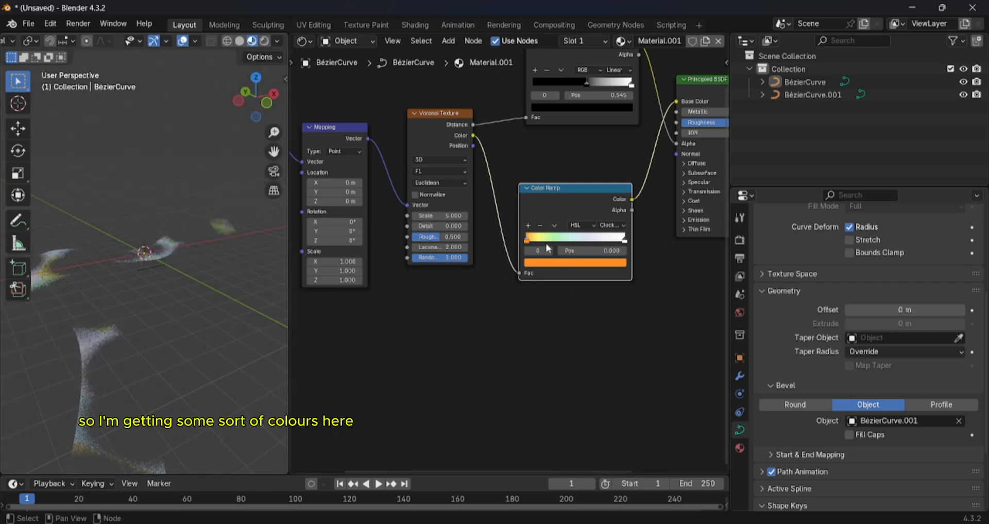
- Change the duplicated Color Ramp's end stop at position 1.000 to a saturated cyan
{"action": "left_click_drag", "start_coordinate": [526, 244], "coordinate": [521, 244]}
{"action": "left_click", "coordinate": [618, 240]}
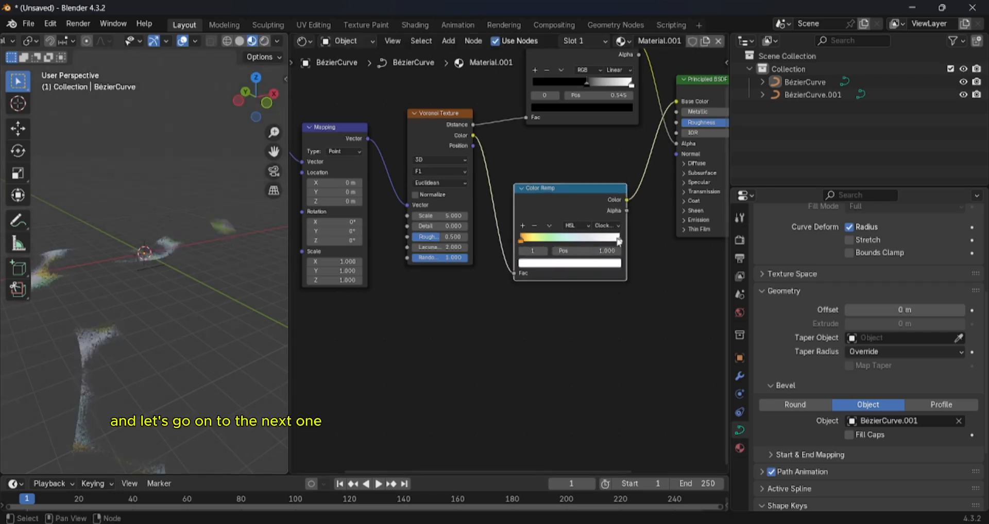
{"action": "left_click", "coordinate": [597, 264]}
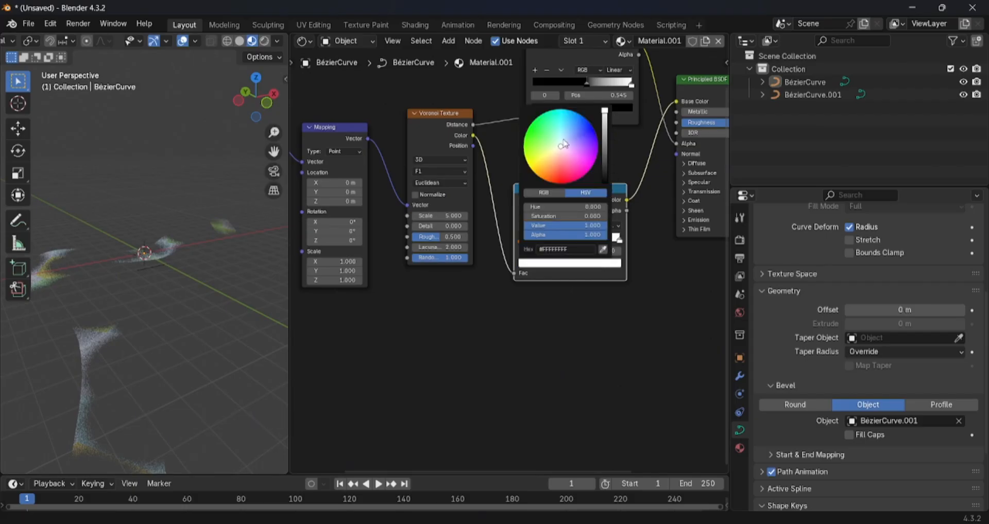
{"action": "left_click_drag", "start_coordinate": [571, 128], "coordinate": [563, 109]}
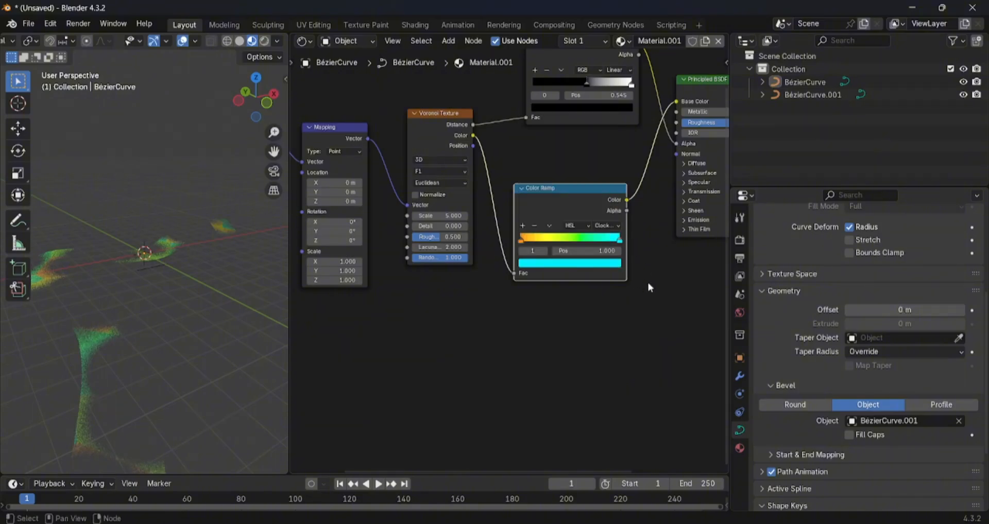
- Expand the Principled BSDF's Emission settings and link the orange-to-cyan Color Ramp's Color output to the Emission Color input
{"action": "scroll", "coordinate": [626, 299], "scroll_direction": "down", "scroll_amount": 1}
{"action": "middle_click_drag", "start_coordinate": [626, 299], "coordinate": [541, 353]}
{"action": "left_click_drag", "start_coordinate": [632, 152], "coordinate": [641, 135]}
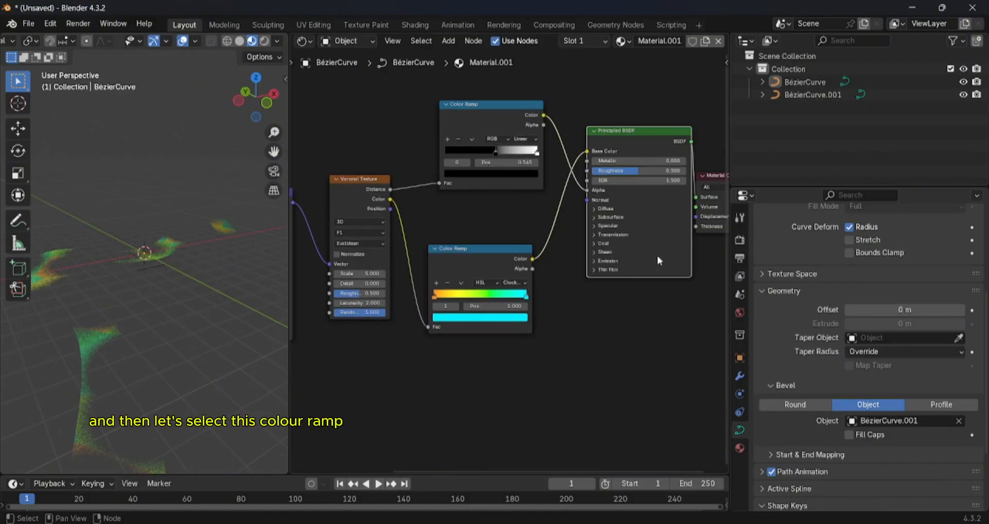
{"action": "left_click_drag", "start_coordinate": [657, 257], "coordinate": [678, 302]}
{"action": "left_click", "coordinate": [603, 251]}
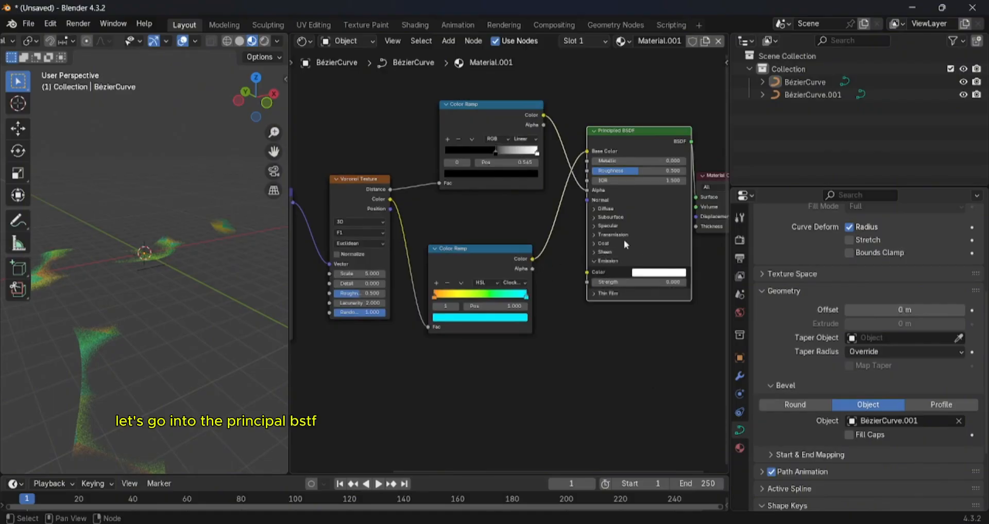
{"action": "mouse_move", "coordinate": [634, 133]}
{"action": "left_mouse_down"}
{"action": "mouse_move", "coordinate": [648, 125]}
{"action": "mouse_move", "coordinate": [627, 165]}
{"action": "mouse_move", "coordinate": [641, 143]}
{"action": "left_mouse_up"}
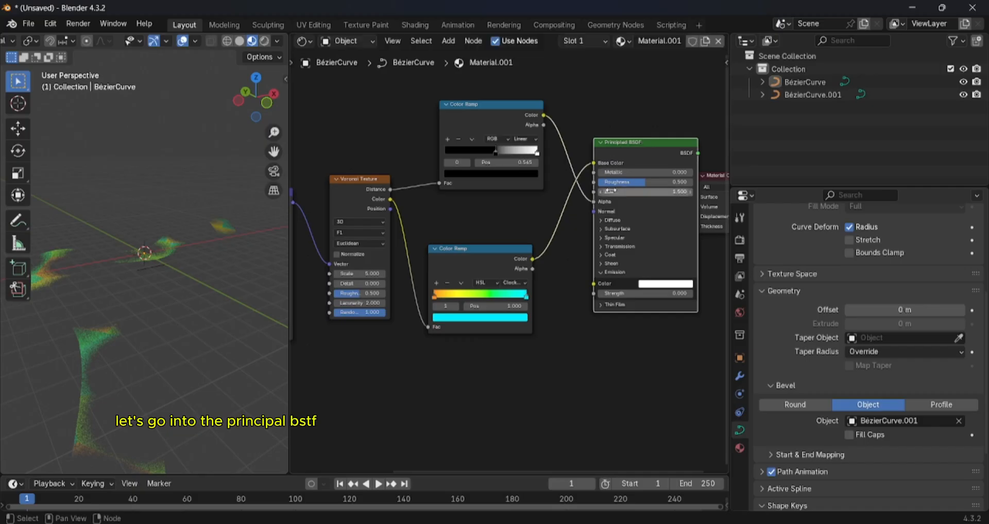
{"action": "left_click", "coordinate": [605, 273]}
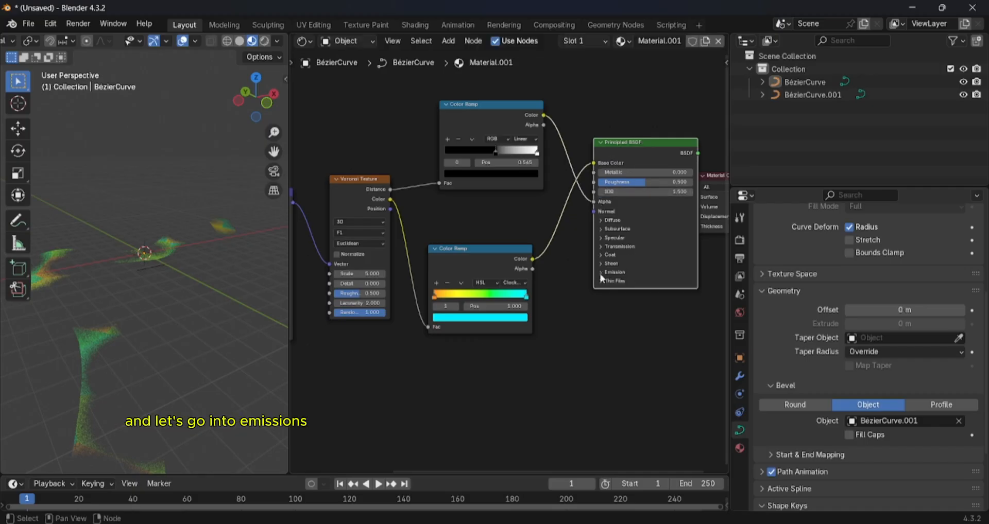
{"action": "left_click", "coordinate": [605, 273]}
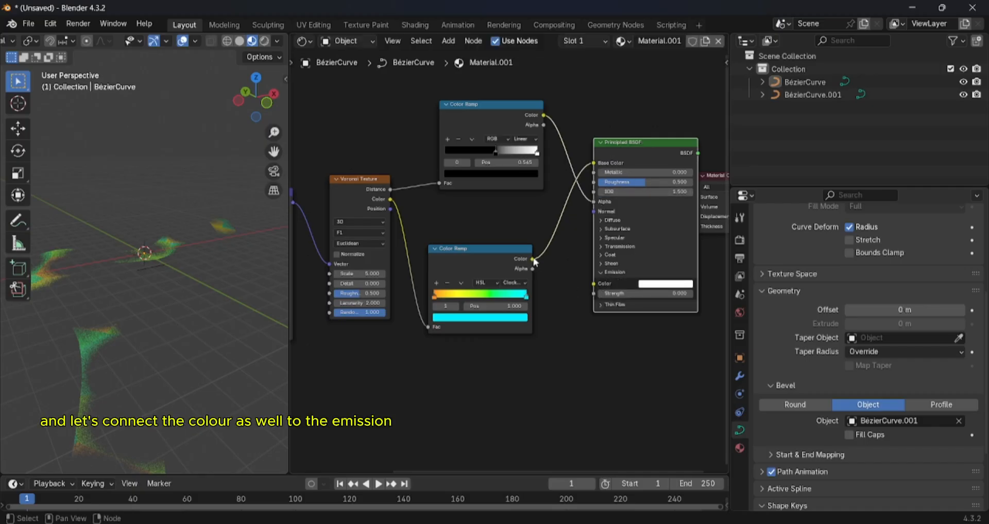
{"action": "left_click_drag", "start_coordinate": [533, 260], "coordinate": [592, 288]}
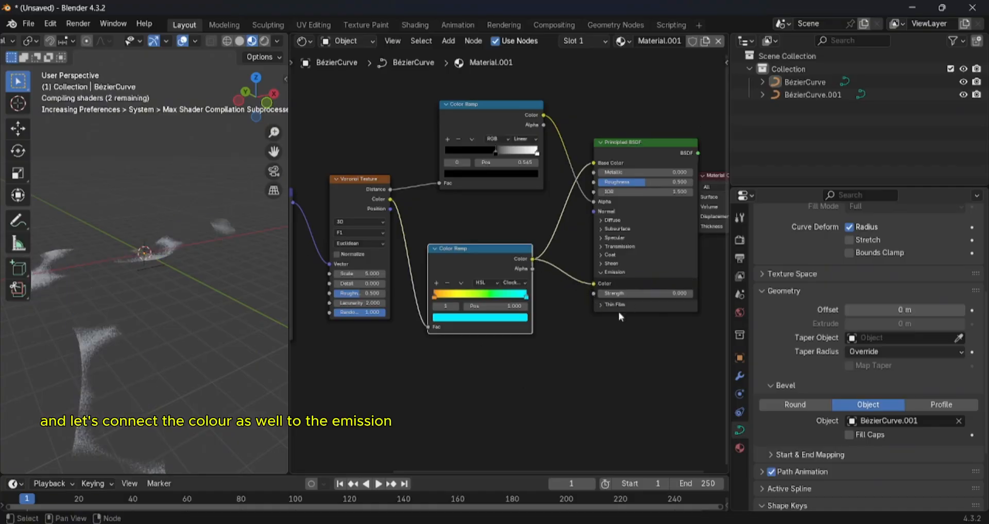
- Set the Principled BSDF's Emission Strength to 10 and check the glowing strip in the viewport
{"action": "scroll", "coordinate": [227, 304], "scroll_direction": "down", "scroll_amount": 1}
{"action": "mouse_move", "coordinate": [224, 303]}
{"action": "middle_mouse_down"}
{"action": "mouse_move", "coordinate": [203, 297]}
{"action": "mouse_move", "coordinate": [223, 289]}
{"action": "middle_mouse_up"}
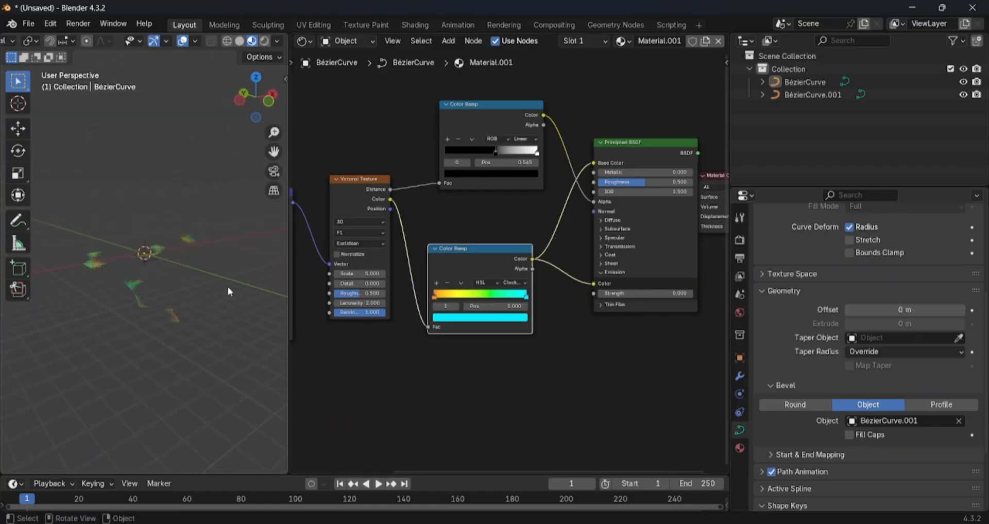
{"action": "left_click_drag", "start_coordinate": [626, 294], "coordinate": [650, 294]}
{"action": "left_click", "coordinate": [627, 294]}
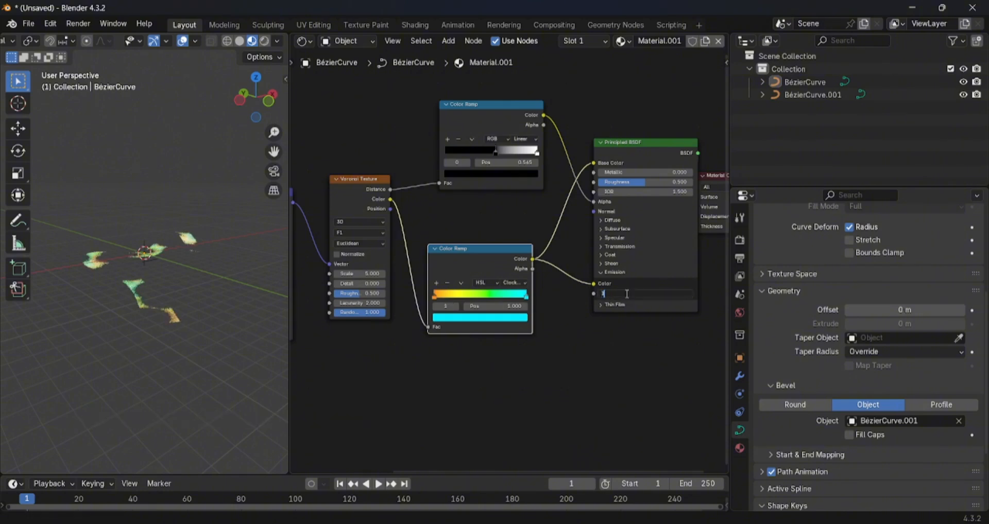
{"action": "type", "text": "10"}
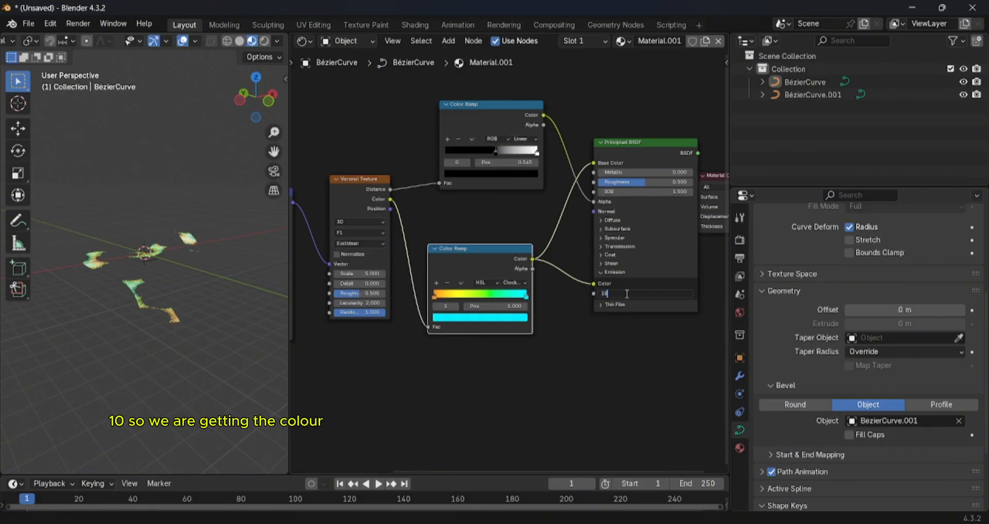
{"action": "key", "text": "Return"}
{"action": "middle_click_drag", "start_coordinate": [191, 282], "coordinate": [134, 253]}
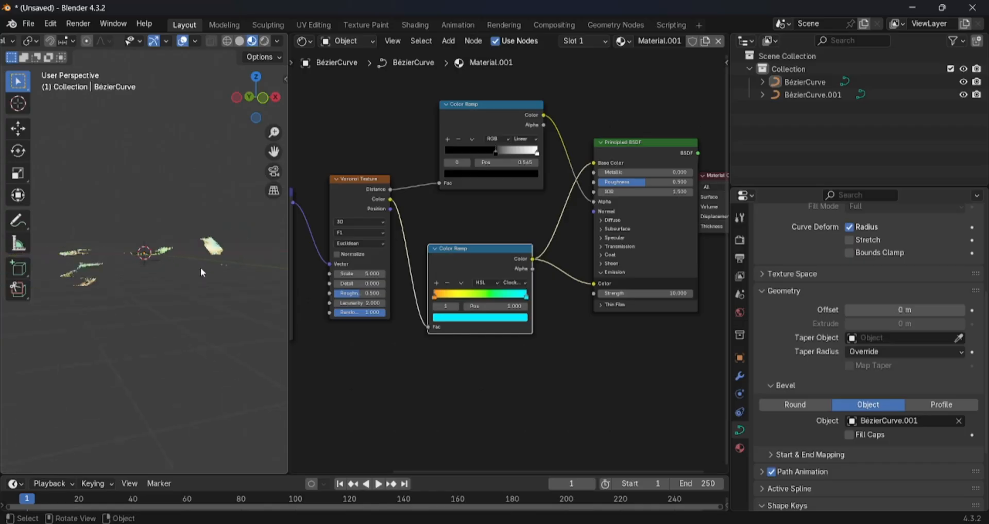
{"action": "mouse_move", "coordinate": [200, 268]}
{"action": "middle_mouse_down"}
{"action": "mouse_move", "coordinate": [229, 274]}
{"action": "mouse_move", "coordinate": [192, 289]}
{"action": "mouse_move", "coordinate": [210, 280]}
{"action": "middle_mouse_up"}
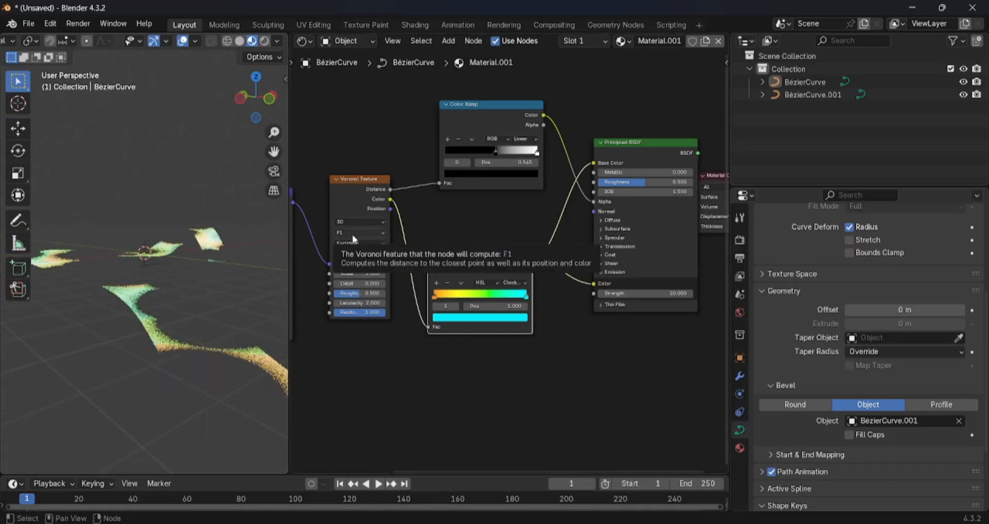
- Link the Texture Coordinate node's UV output to the Mapping node's Vector input in place of Generated
{"action": "scroll", "coordinate": [361, 236], "scroll_direction": "down", "scroll_amount": 1}
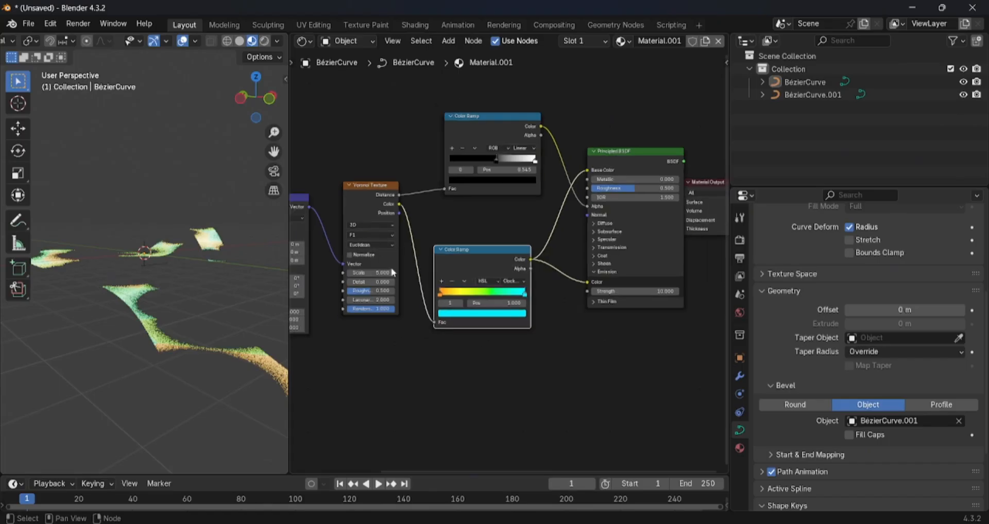
{"action": "middle_click_drag", "start_coordinate": [382, 261], "coordinate": [454, 270]}
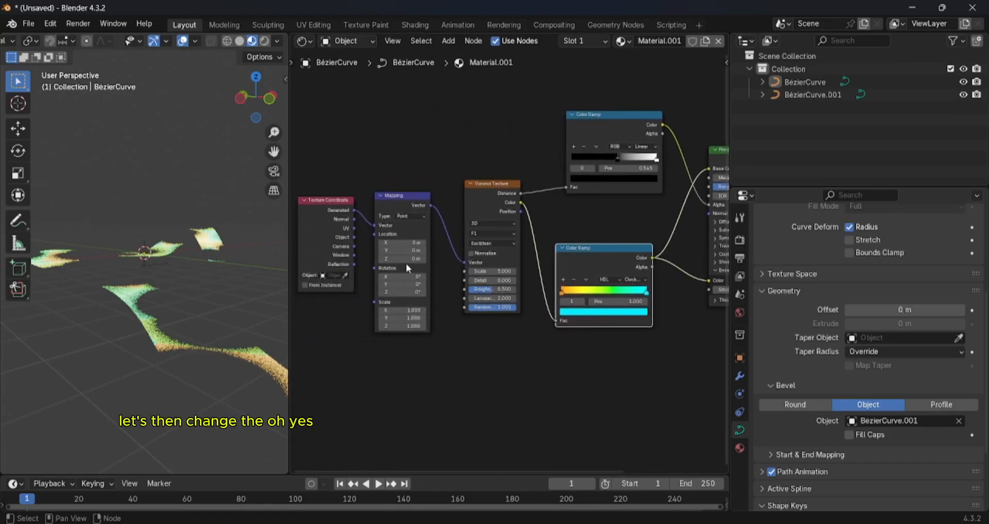
{"action": "left_click_drag", "start_coordinate": [354, 228], "coordinate": [372, 227]}
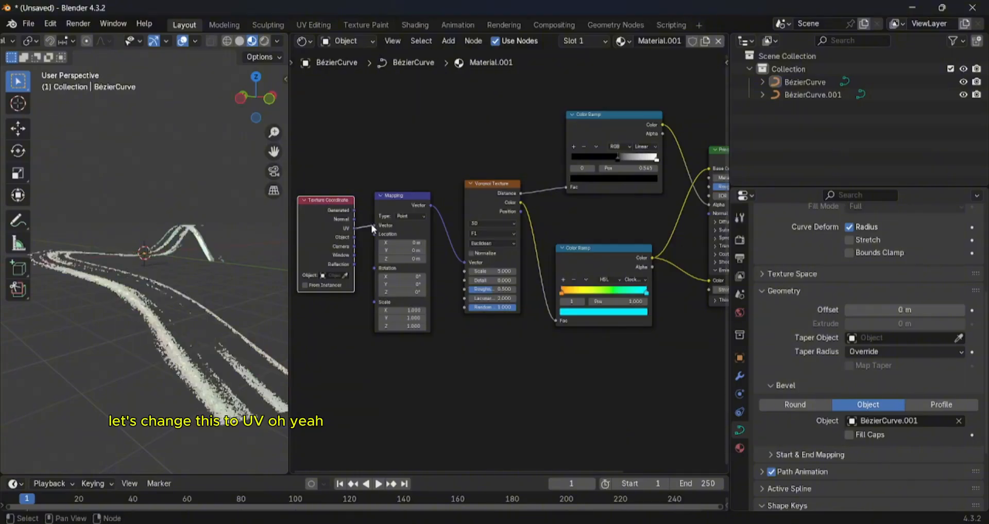
{"action": "middle_click_drag", "start_coordinate": [237, 289], "coordinate": [195, 296]}
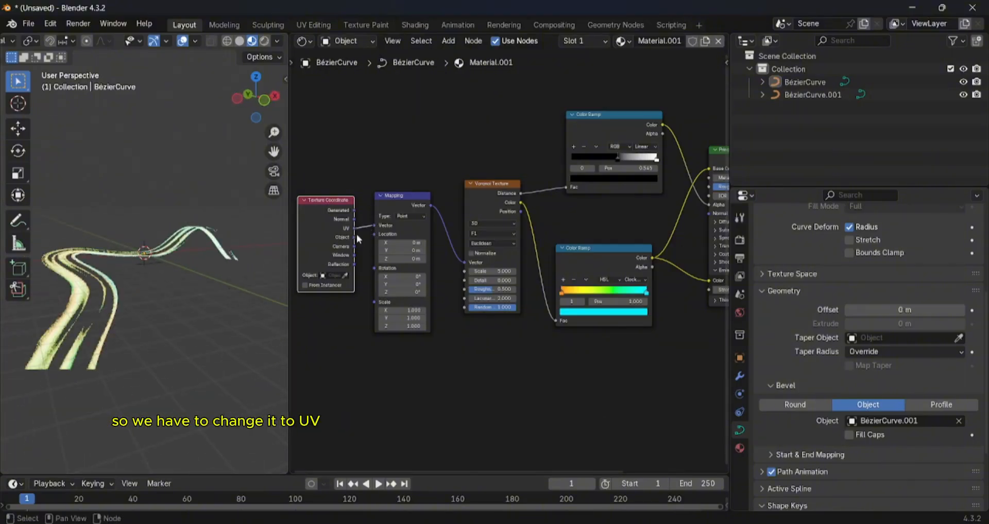
{"action": "mouse_move", "coordinate": [233, 286]}
{"action": "middle_mouse_down"}
{"action": "mouse_move", "coordinate": [209, 285]}
{"action": "mouse_move", "coordinate": [233, 286]}
{"action": "middle_mouse_up"}
{"action": "scroll", "coordinate": [205, 306], "scroll_direction": "down", "scroll_amount": 3}
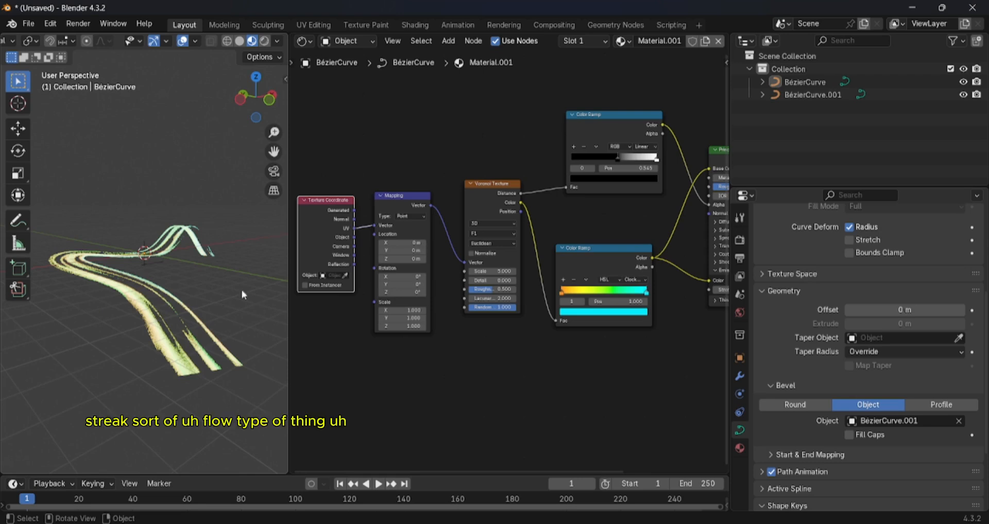
{"action": "left_click_drag", "start_coordinate": [412, 243], "coordinate": [329, 243]}
{"action": "type", "text": "0"}
{"action": "key", "text": "Return"}
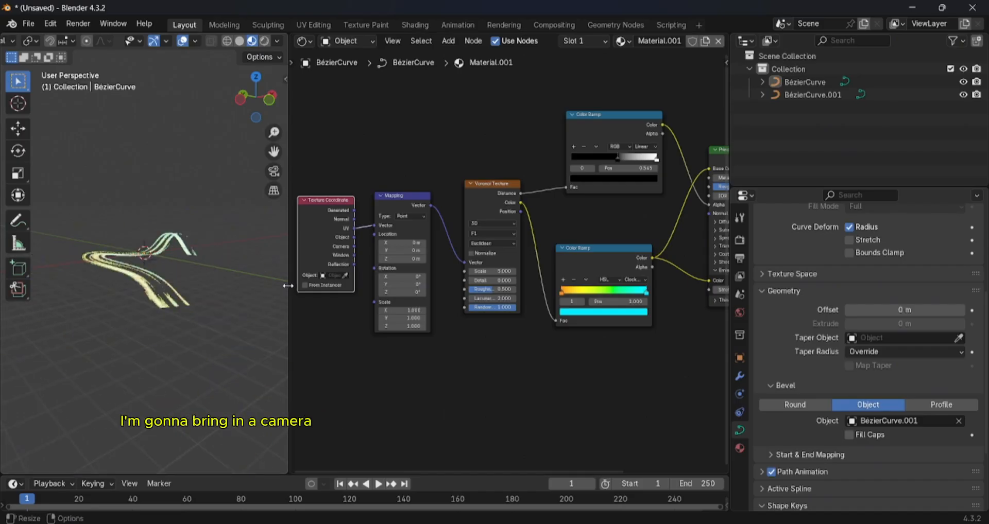
- Widen the 3D viewport beside the shader editor and add a camera to the scene
{"action": "left_click_drag", "start_coordinate": [288, 222], "coordinate": [489, 221]}
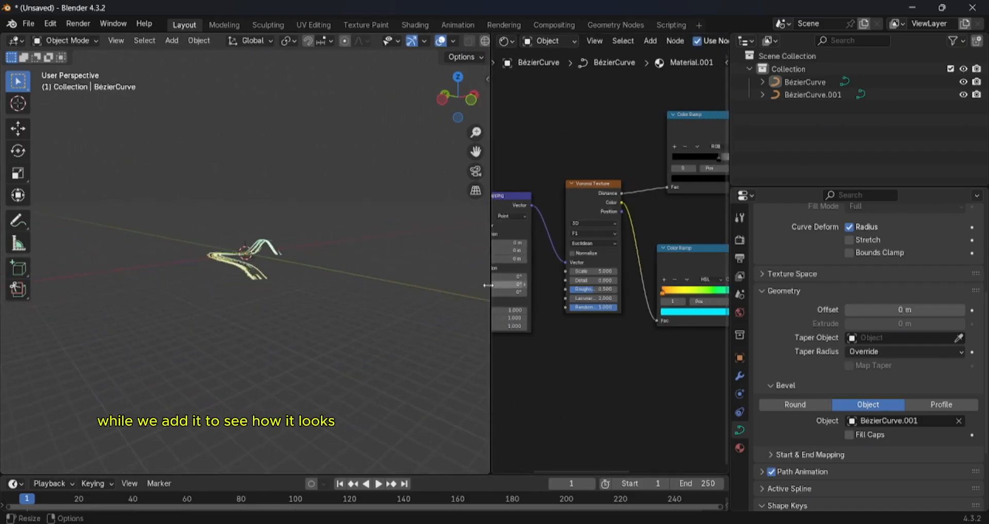
{"action": "left_click_drag", "start_coordinate": [490, 288], "coordinate": [406, 288]}
{"action": "scroll", "coordinate": [290, 288], "scroll_direction": "up", "scroll_amount": 3}
{"action": "scroll", "coordinate": [289, 289], "scroll_direction": "down", "scroll_amount": 3}
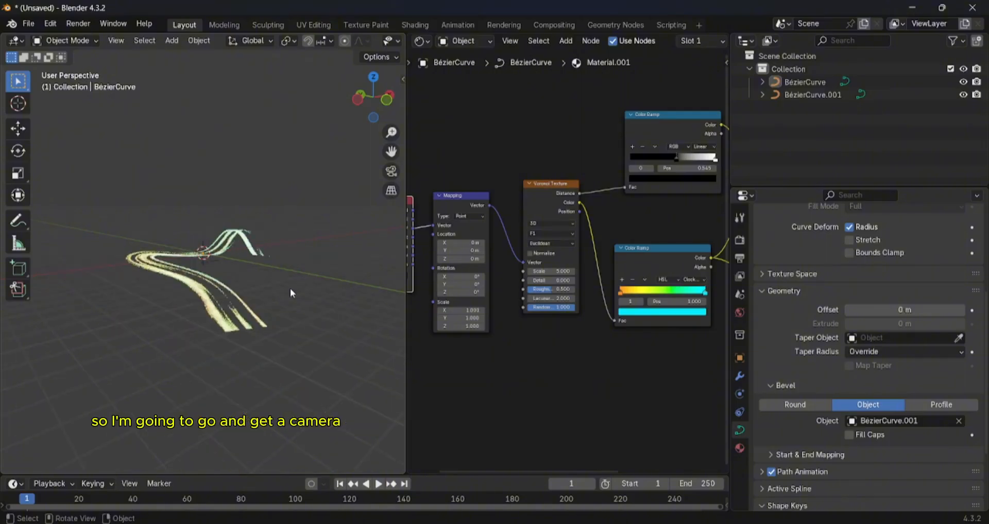
{"action": "scroll", "coordinate": [290, 288], "scroll_direction": "up", "scroll_amount": 2}
{"action": "middle_click_drag", "start_coordinate": [289, 288], "coordinate": [264, 267]}
{"action": "left_click", "coordinate": [171, 41]}
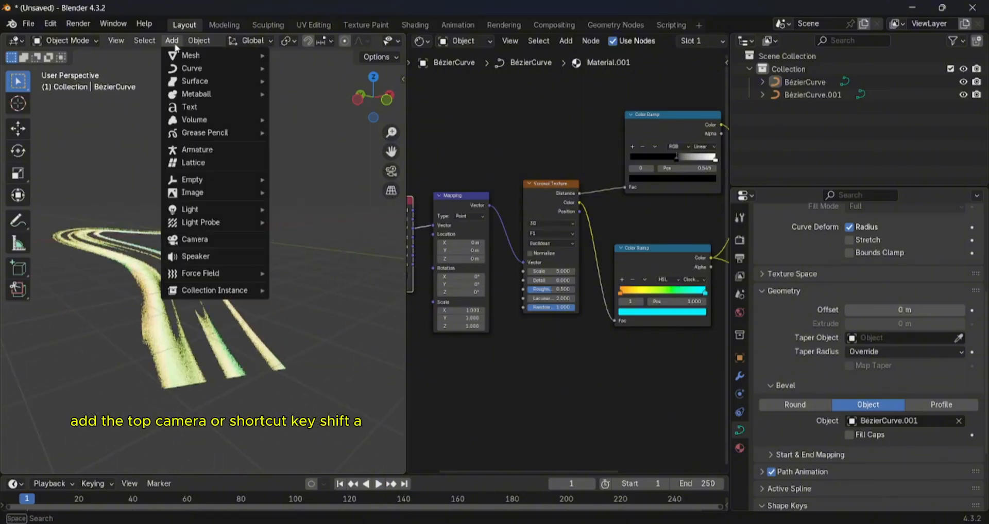
{"action": "left_click", "coordinate": [212, 239]}
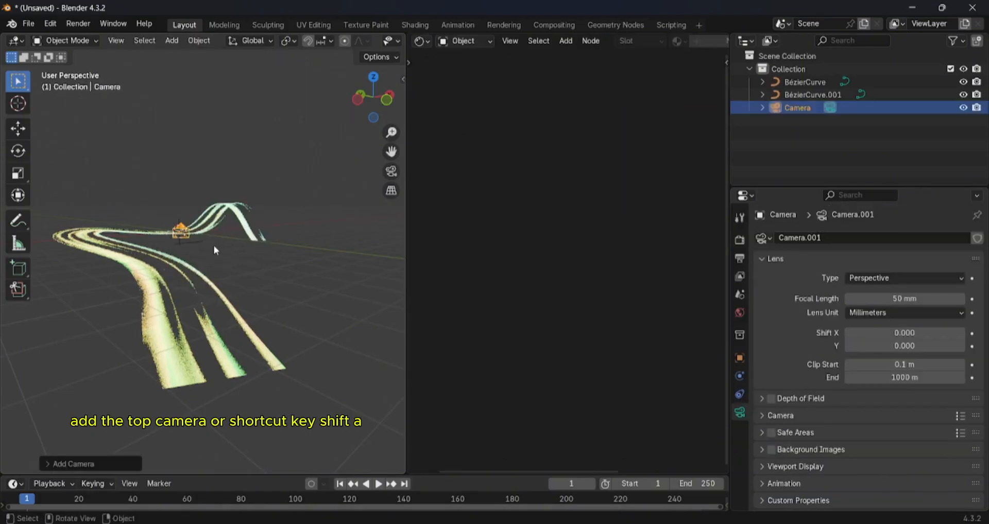
{"action": "scroll", "coordinate": [213, 255], "scroll_direction": "down", "scroll_amount": 5}
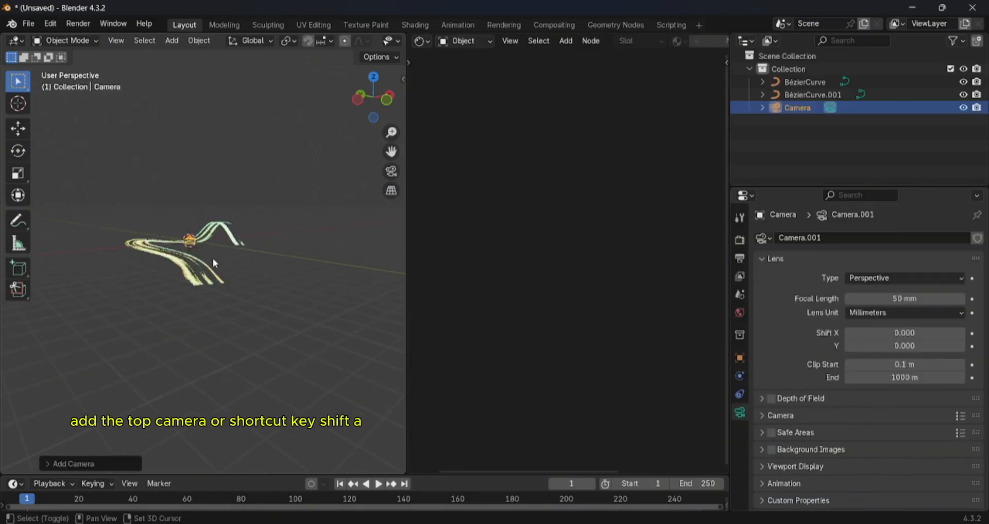
{"action": "key", "text": "shift+a"}
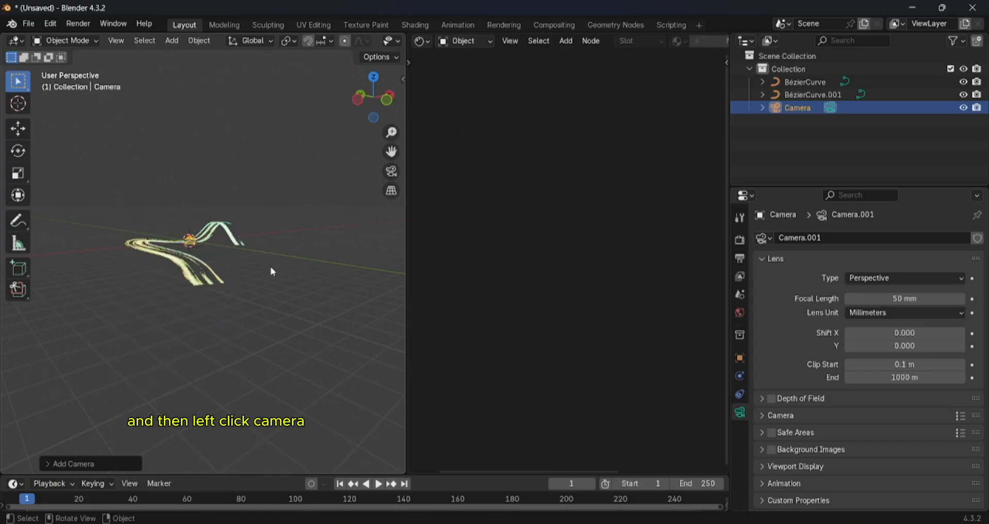
{"action": "scroll", "coordinate": [232, 262], "scroll_direction": "up", "scroll_amount": 2}
{"action": "scroll", "coordinate": [234, 267], "scroll_direction": "down", "scroll_amount": 2}
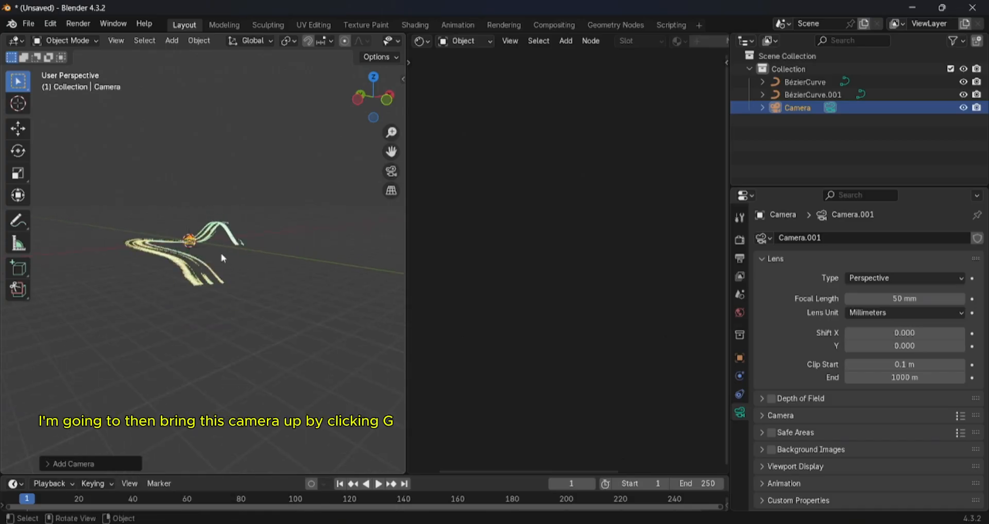
- Move the camera away from the origin to in front of the winding strip and look through it
{"action": "middle_click_drag", "start_coordinate": [222, 257], "coordinate": [118, 259]}
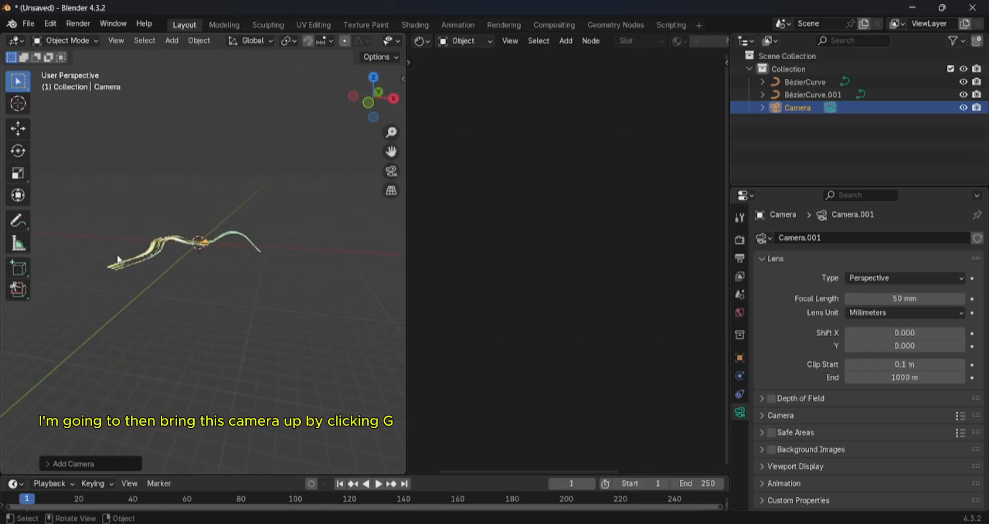
{"action": "key", "text": "g"}
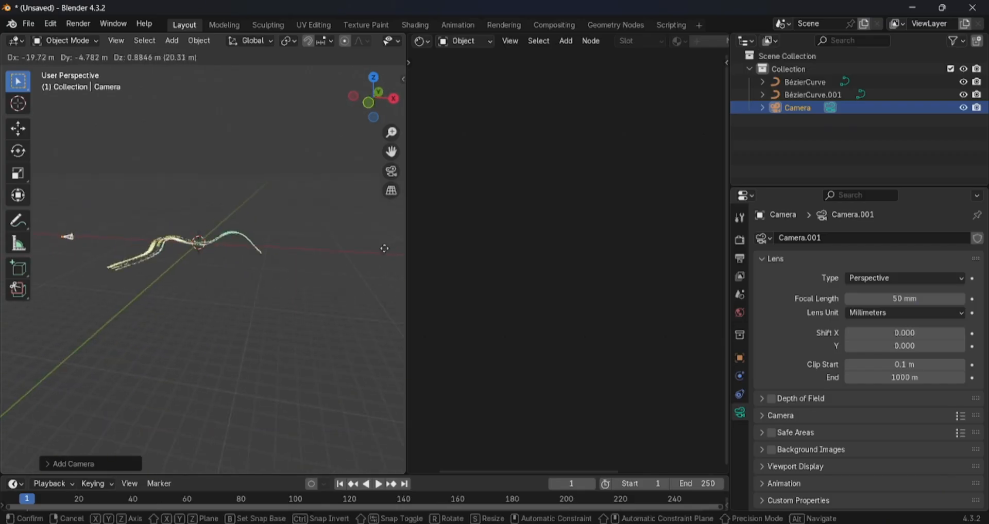
{"action": "left_click", "coordinate": [277, 277]}
{"action": "middle_click_drag", "start_coordinate": [276, 277], "coordinate": [353, 258]}
{"action": "key", "text": "g"}
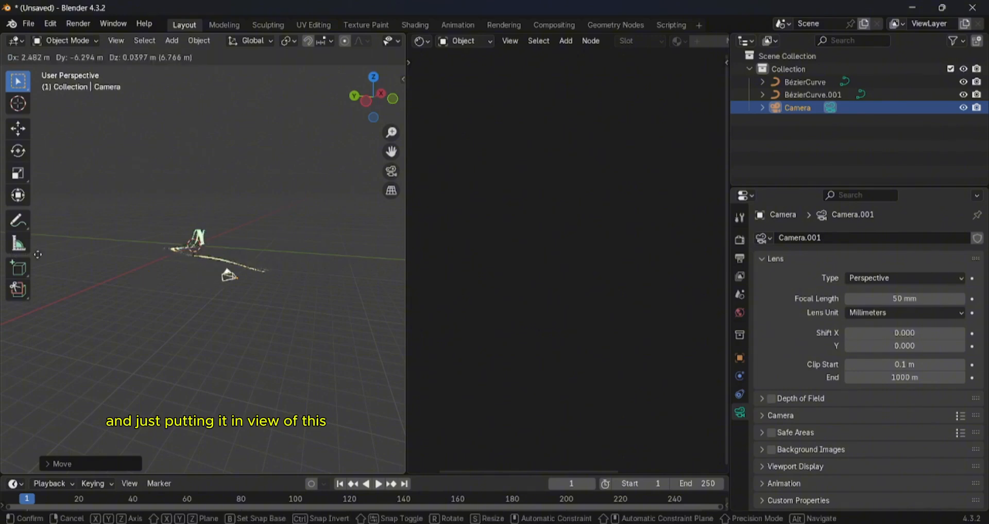
{"action": "middle_click_drag", "start_coordinate": [97, 251], "coordinate": [224, 267]}
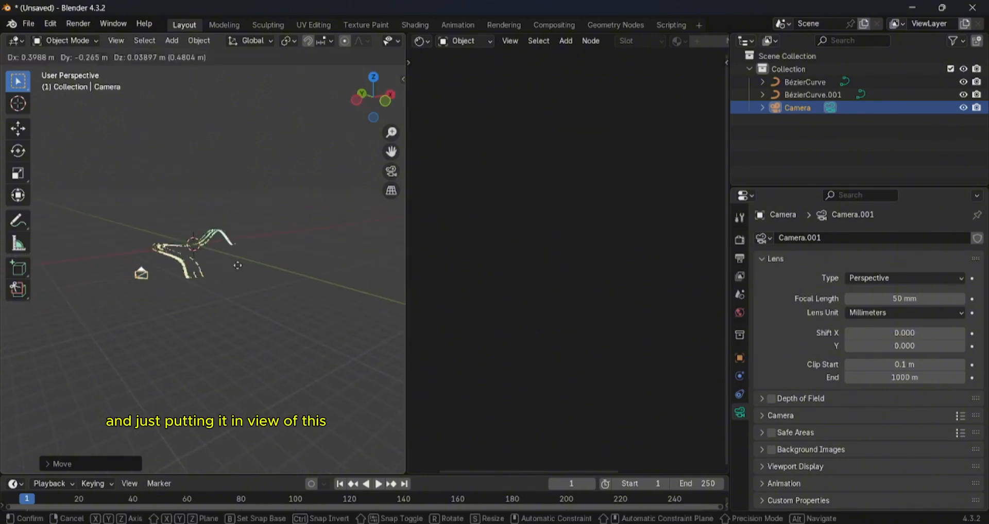
{"action": "left_click", "coordinate": [238, 287]}
{"action": "key", "text": "KP_0"}
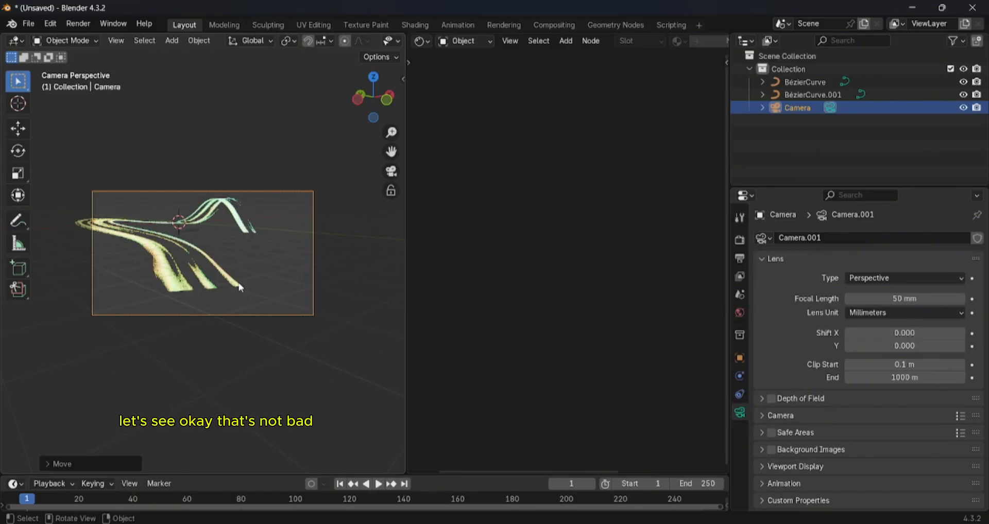
- Adjust the camera's position and refine it in camera view to fit the strip within the frame
{"action": "key", "text": "KP_0"}
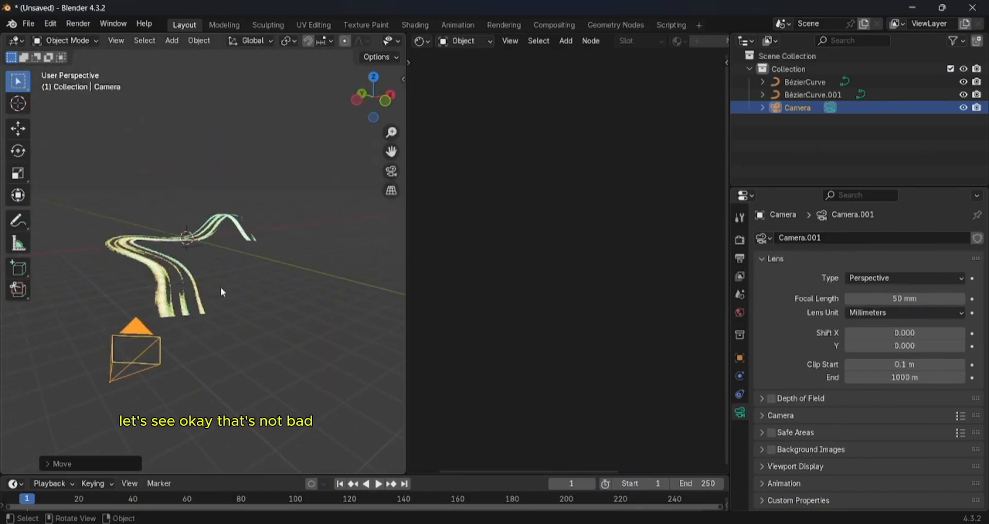
{"action": "key", "text": "g"}
{"action": "key", "text": "KP_0"}
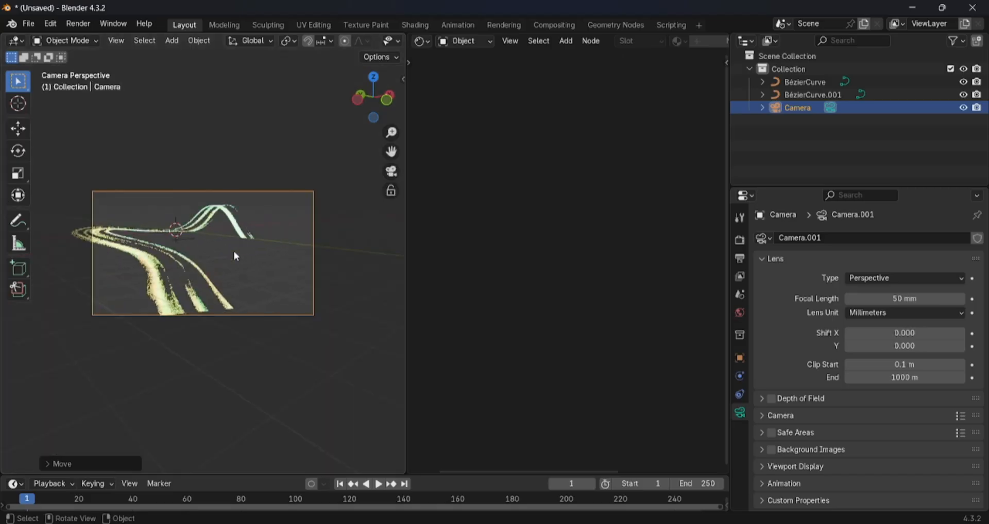
{"action": "key", "text": "g"}
{"action": "left_click", "coordinate": [211, 261]}
{"action": "key", "text": "g"}
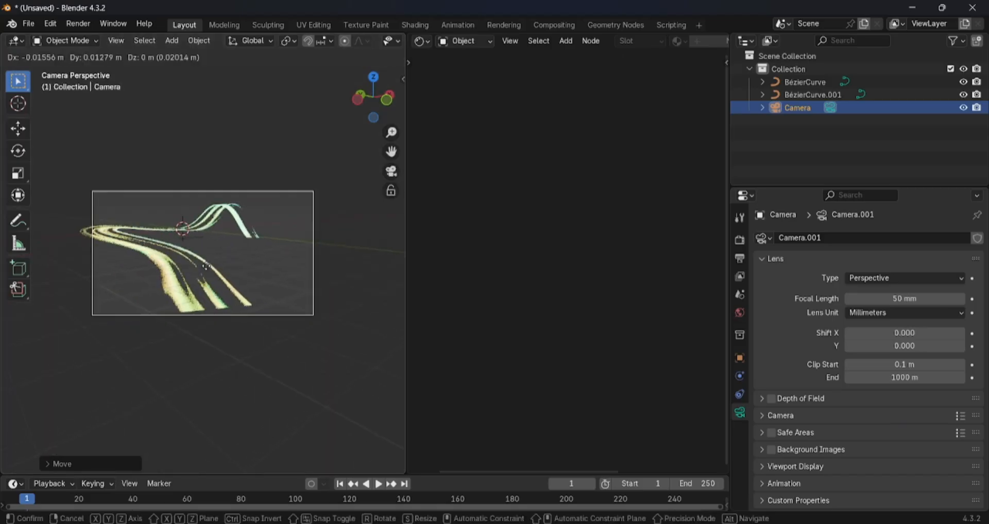
{"action": "left_click", "coordinate": [209, 270]}
- Move the camera a bit more forward and reframe the strip so its near end reaches the frame's lower edge
{"action": "key", "text": "KP_0"}
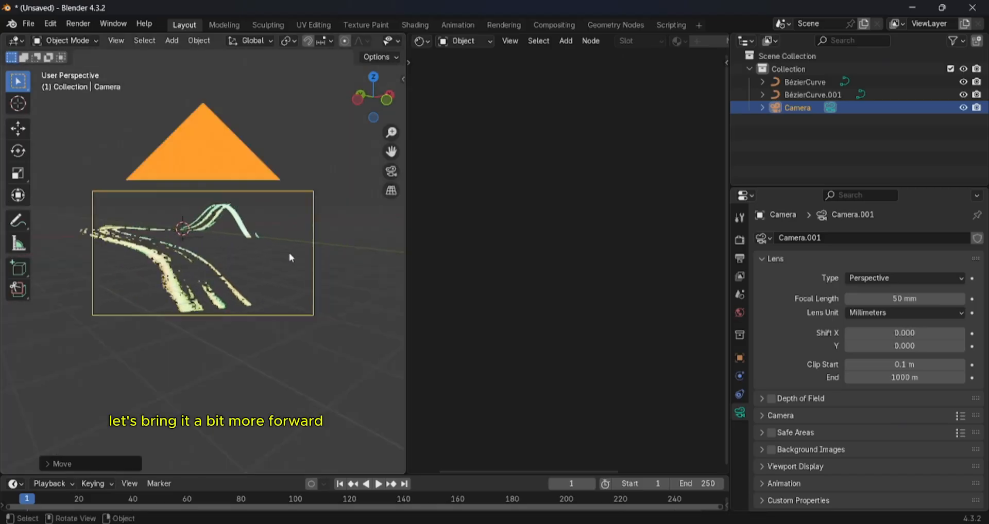
{"action": "key", "text": "g"}
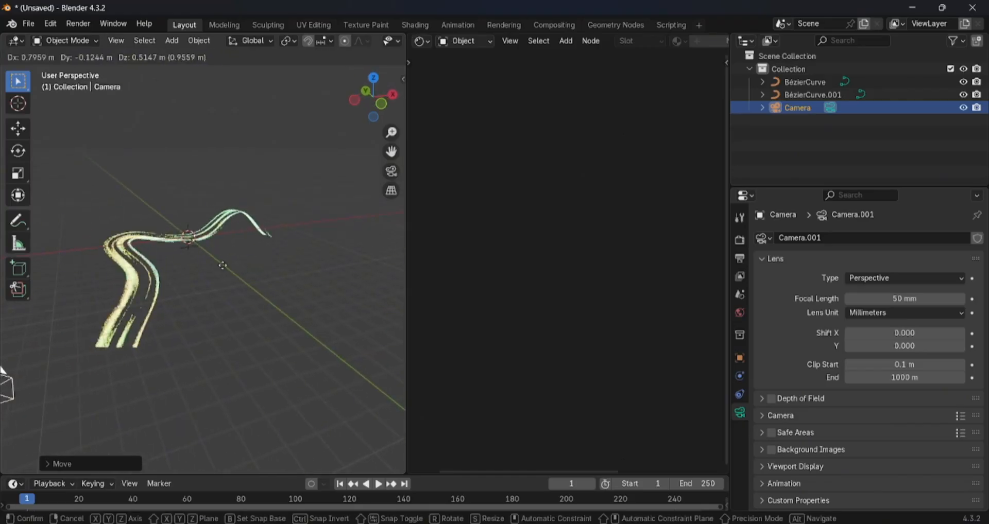
{"action": "left_click", "coordinate": [228, 265]}
{"action": "key", "text": "KP_0"}
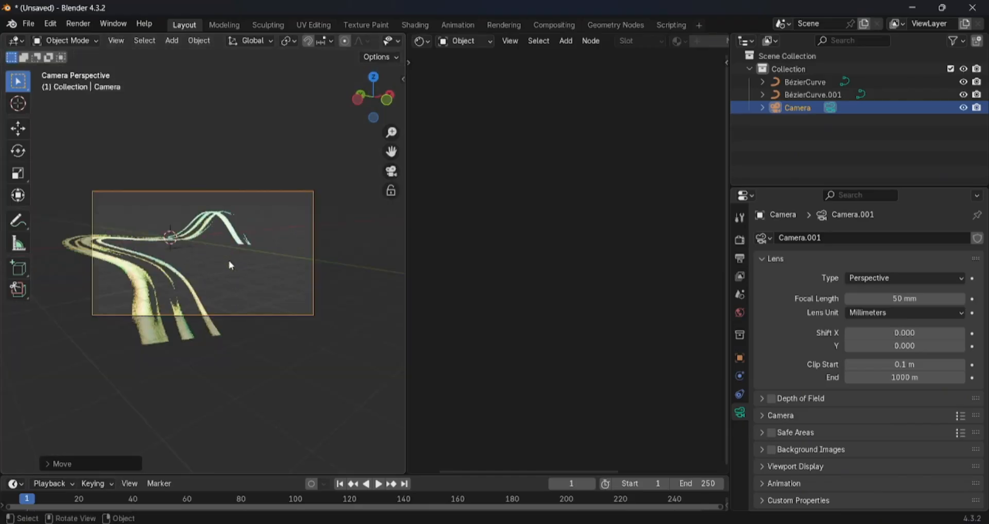
{"action": "key", "text": "g"}
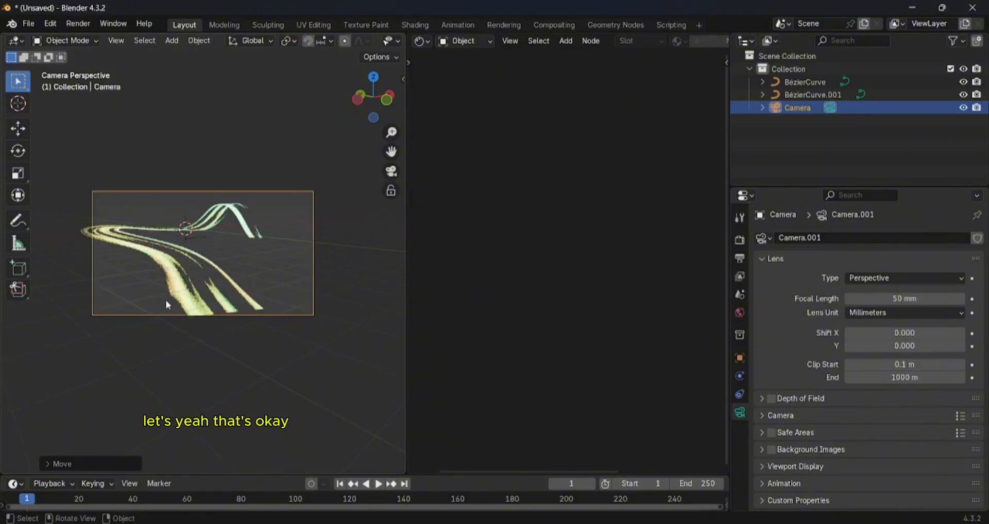
{"action": "left_click", "coordinate": [184, 296]}
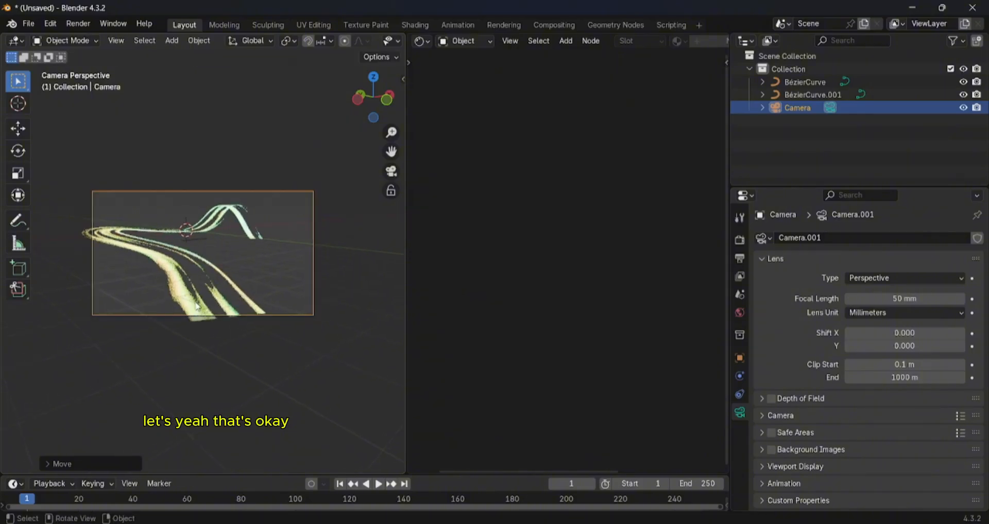
- Render a still image through the camera, inspect the strip's look and close the render window
{"action": "left_click", "coordinate": [75, 23]}
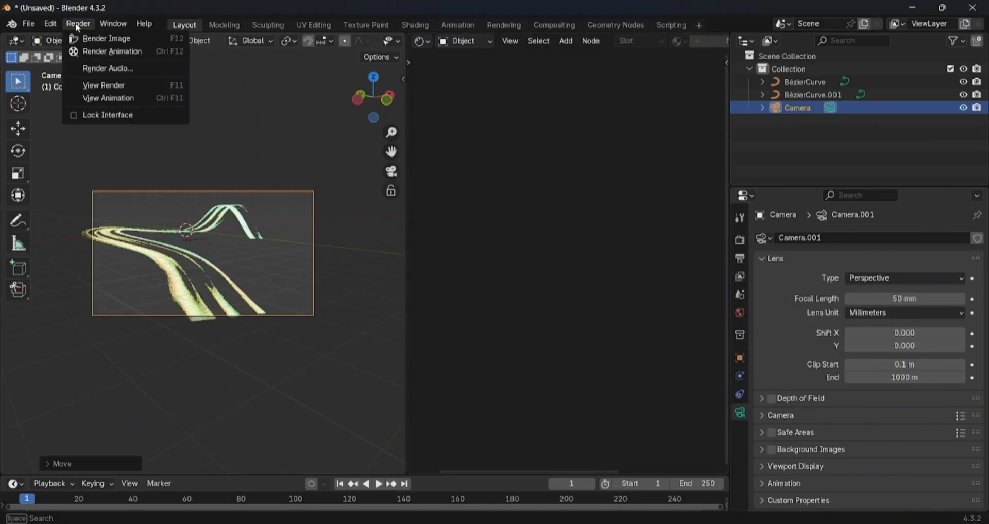
{"action": "left_click", "coordinate": [106, 39]}
{"action": "scroll", "coordinate": [427, 149], "scroll_direction": "down", "scroll_amount": 2}
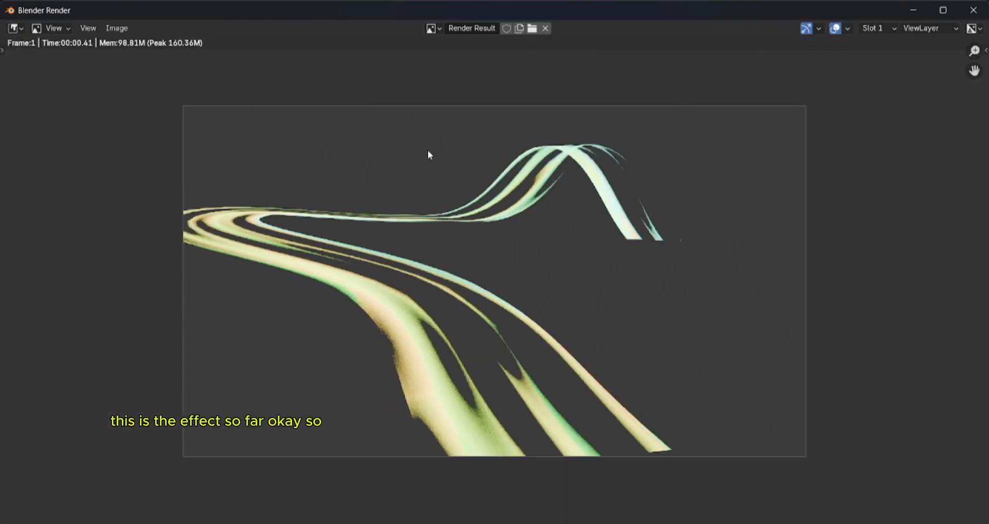
{"action": "left_click", "coordinate": [973, 10]}
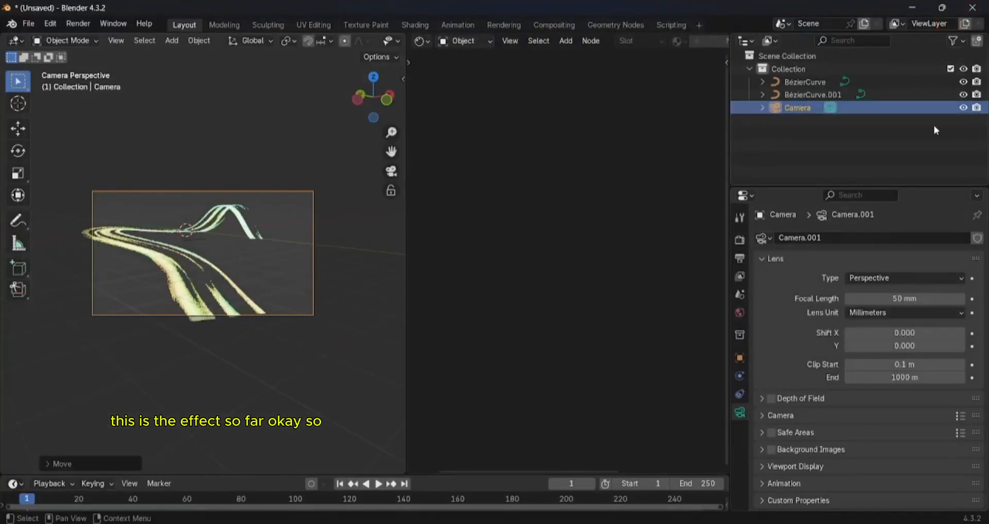
- Darken the world's background color to pure black
{"action": "left_click", "coordinate": [738, 316]}
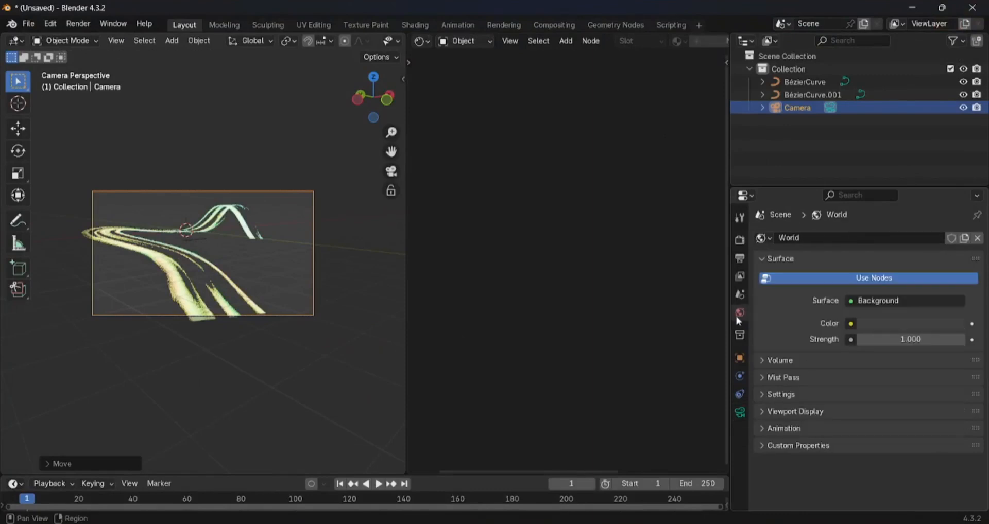
{"action": "left_click", "coordinate": [887, 325]}
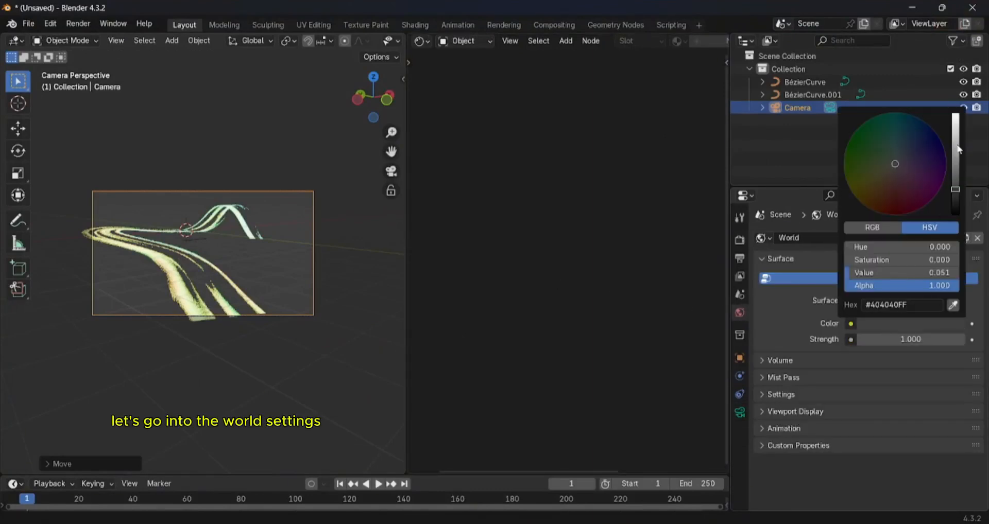
{"action": "left_click_drag", "start_coordinate": [955, 189], "coordinate": [956, 214]}
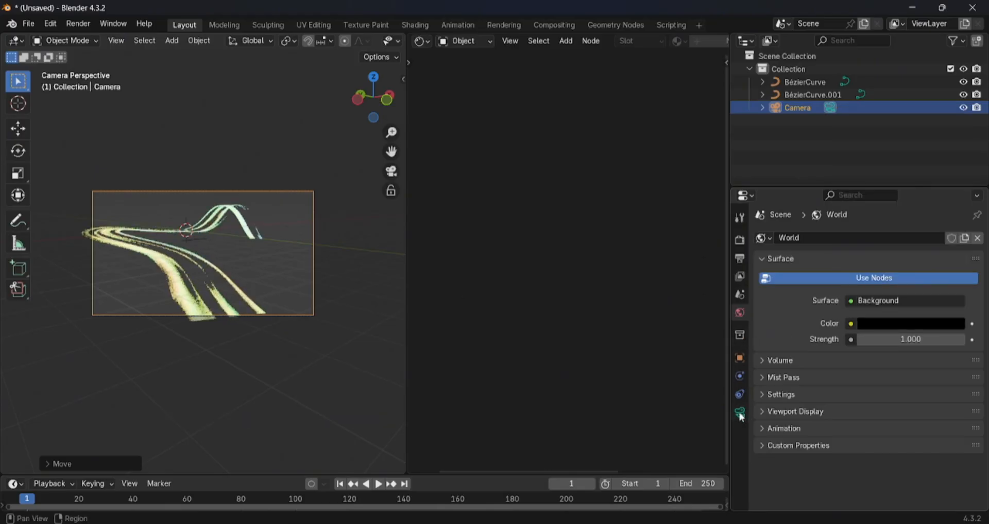
- Select the winding strip and try a scale of 50 on its material's Voronoi Texture node
{"action": "left_click", "coordinate": [159, 261]}
{"action": "scroll", "coordinate": [620, 317], "scroll_direction": "up", "scroll_amount": 3}
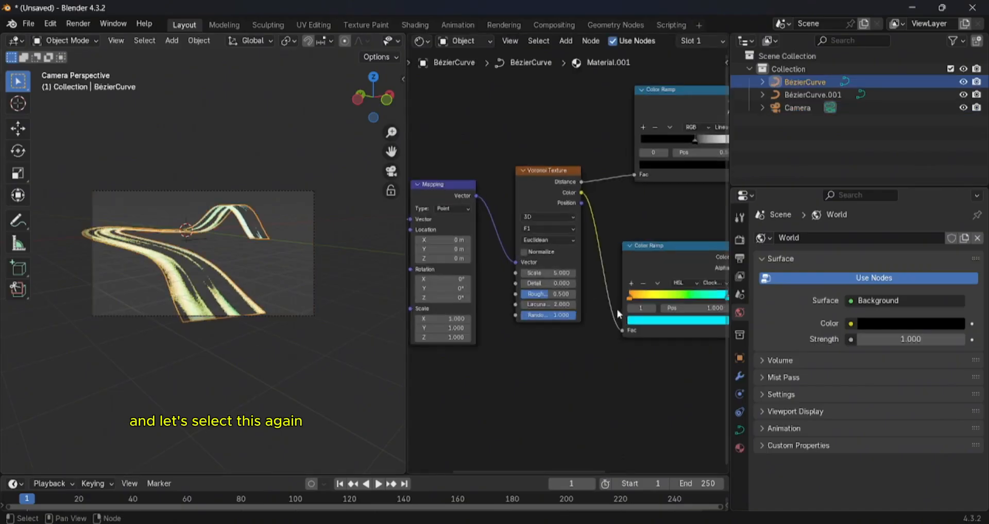
{"action": "scroll", "coordinate": [591, 288], "scroll_direction": "down", "scroll_amount": 2}
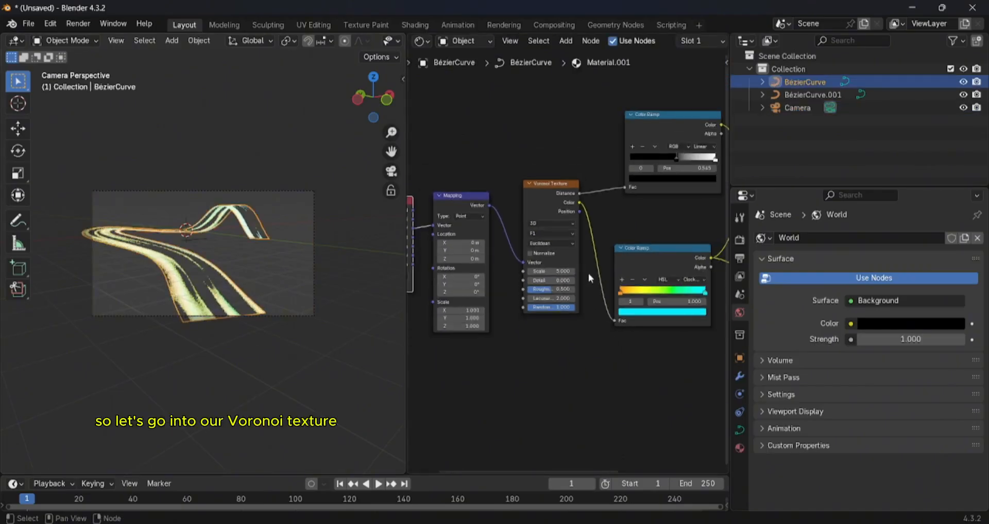
{"action": "scroll", "coordinate": [603, 243], "scroll_direction": "down", "scroll_amount": 1}
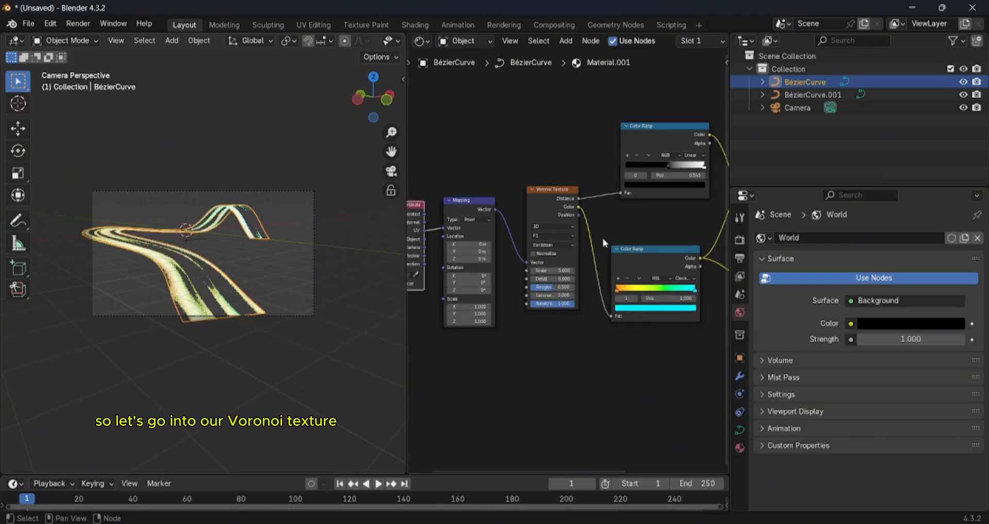
{"action": "left_click", "coordinate": [542, 271]}
{"action": "type", "text": "50"}
{"action": "key", "text": "Return"}
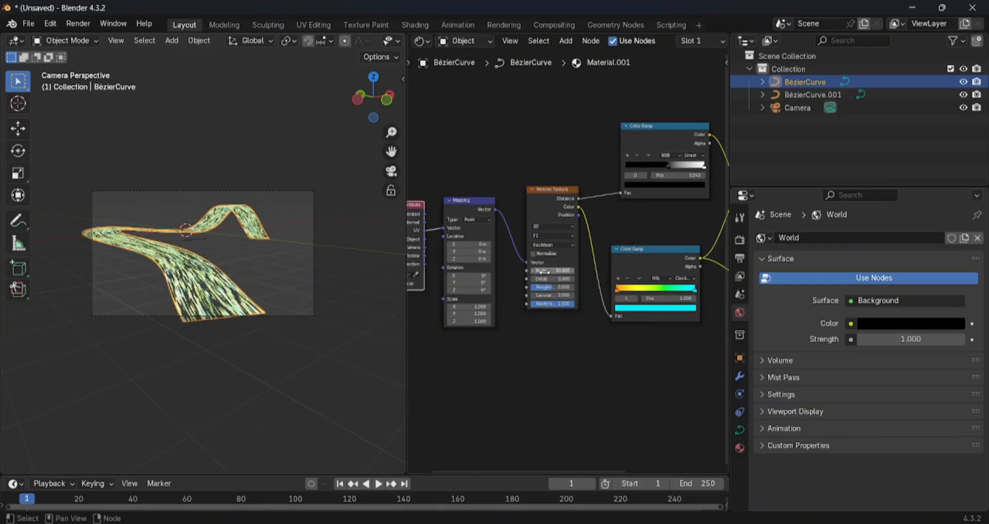
{"action": "scroll", "coordinate": [363, 280], "scroll_direction": "up", "scroll_amount": 4}
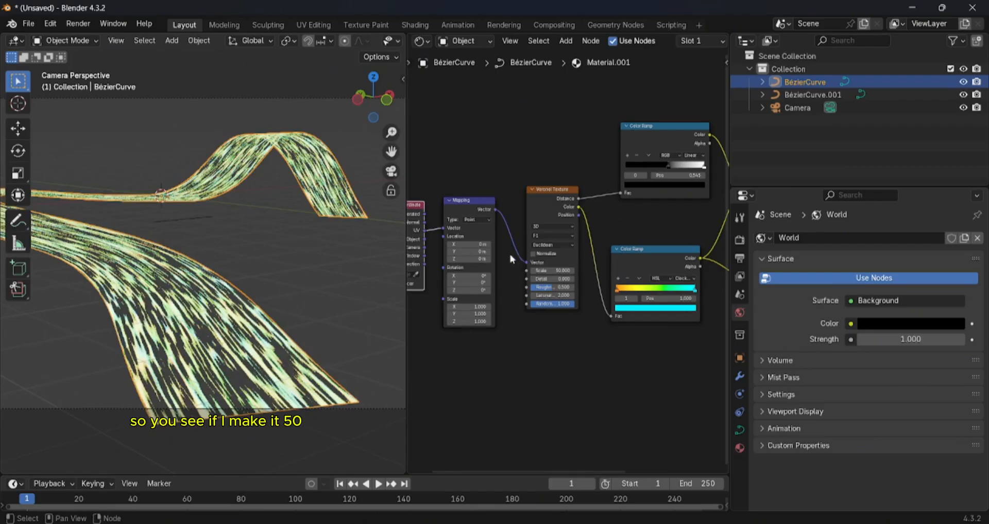
- Set the Voronoi Texture scale to 100 and inspect the streaks on the strip up close
{"action": "left_click", "coordinate": [545, 271]}
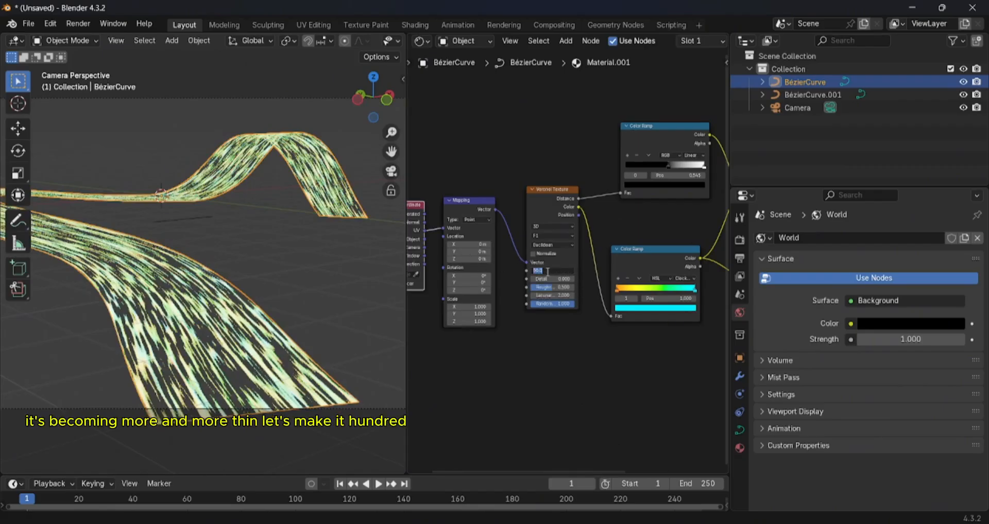
{"action": "type", "text": "100"}
{"action": "key", "text": "Return"}
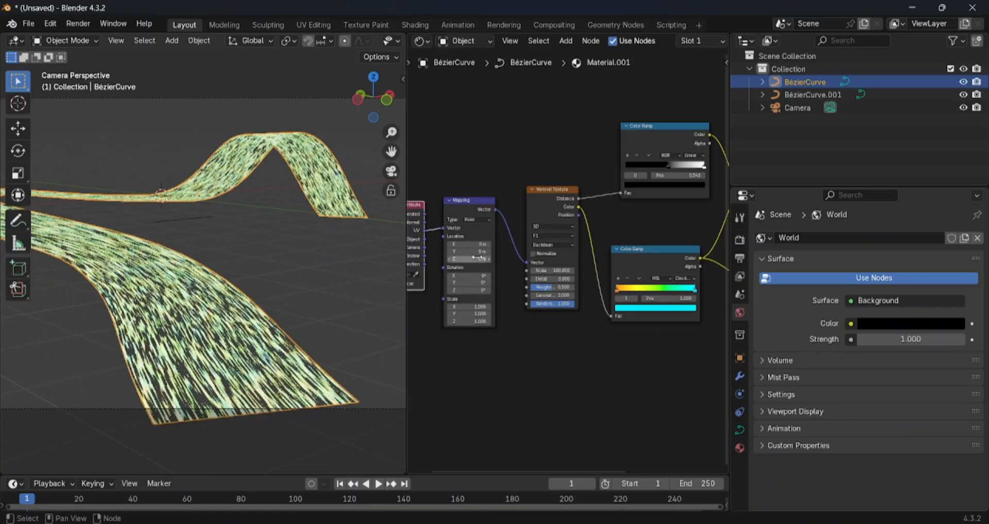
{"action": "scroll", "coordinate": [478, 258], "scroll_direction": "down", "scroll_amount": 1}
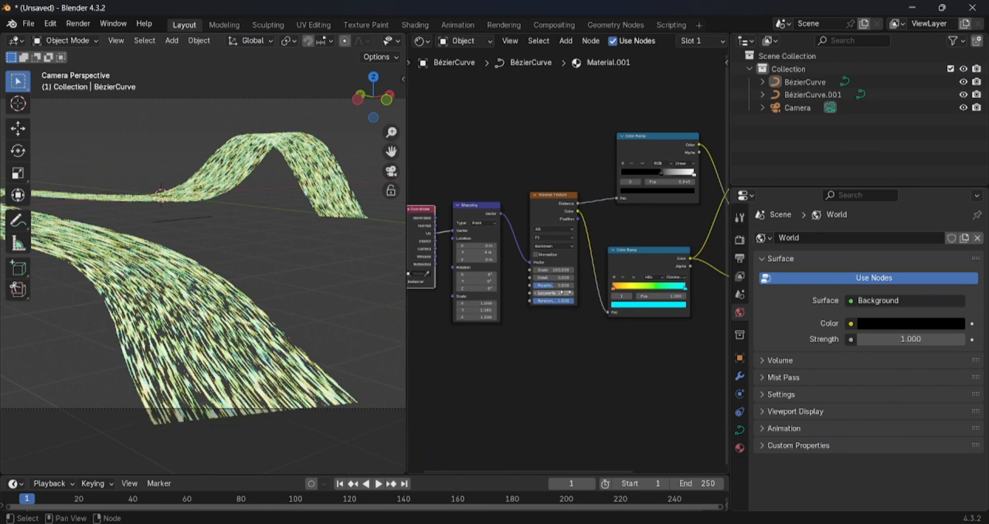
{"action": "scroll", "coordinate": [566, 293], "scroll_direction": "down", "scroll_amount": 2}
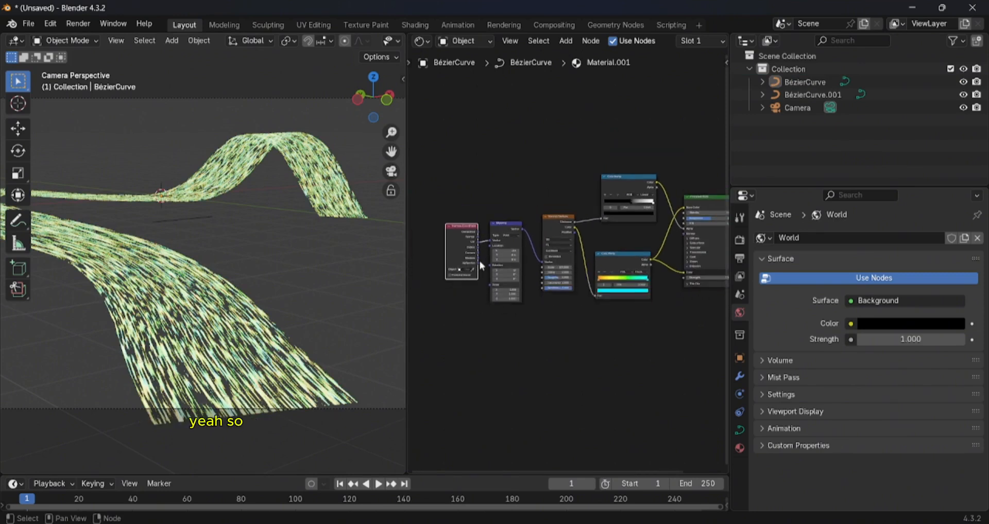
{"action": "scroll", "coordinate": [474, 274], "scroll_direction": "down", "scroll_amount": 2}
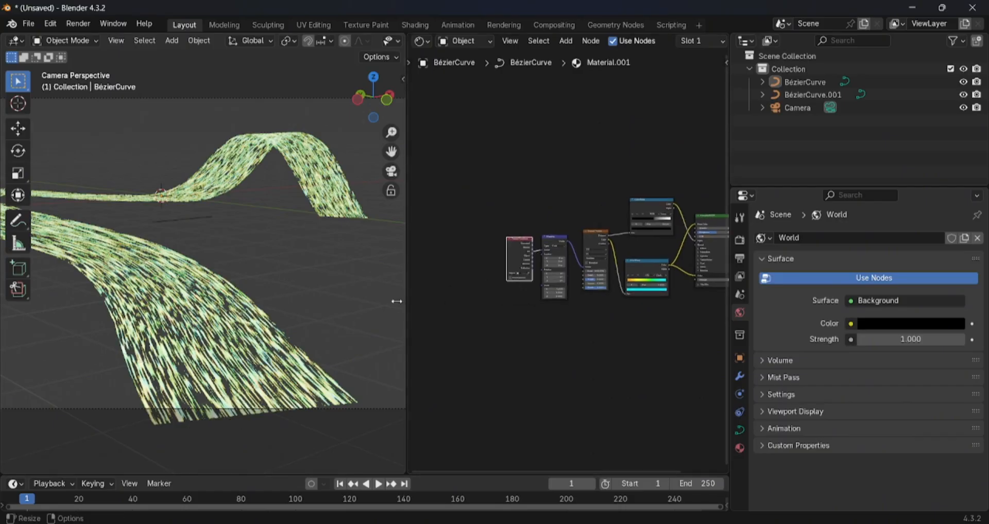
{"action": "scroll", "coordinate": [305, 287], "scroll_direction": "up", "scroll_amount": 4}
{"action": "middle_click_drag", "start_coordinate": [304, 287], "coordinate": [322, 182], "text": "shift"}
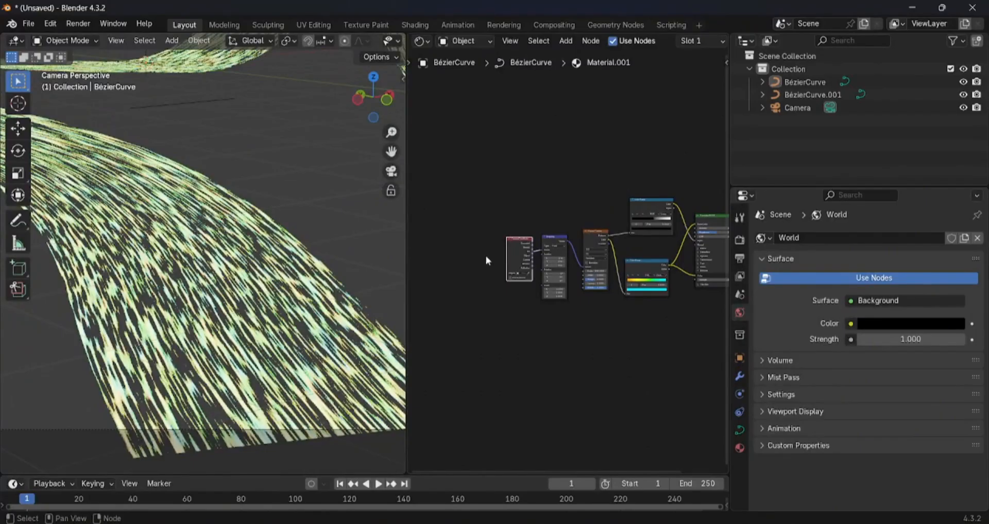
- Move the Texture Coordinate node farther away from the Mapping node to open a gap between them
{"action": "left_click_drag", "start_coordinate": [507, 251], "coordinate": [453, 273]}
{"action": "scroll", "coordinate": [554, 269], "scroll_direction": "up", "scroll_amount": 1}
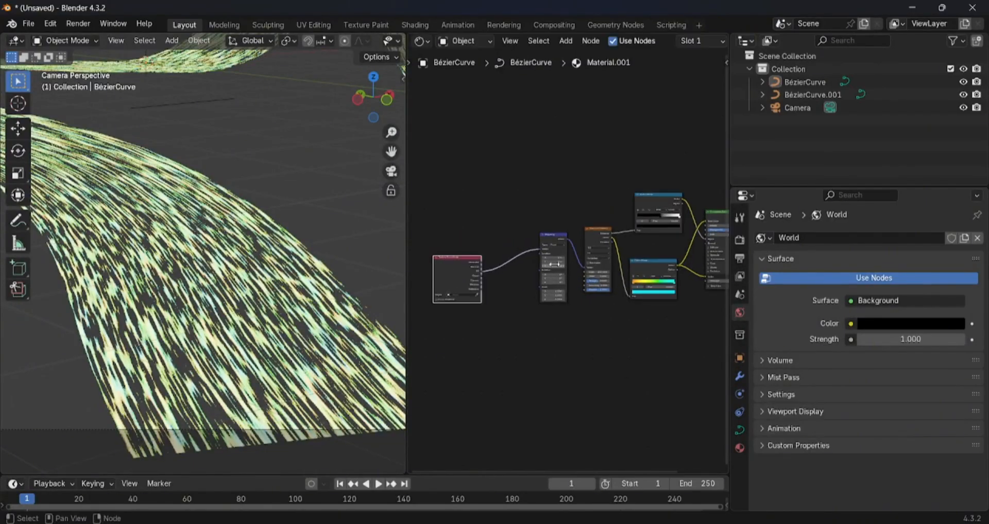
{"action": "middle_click_drag", "start_coordinate": [559, 268], "coordinate": [486, 260]}
{"action": "scroll", "coordinate": [541, 265], "scroll_direction": "up", "scroll_amount": 9}
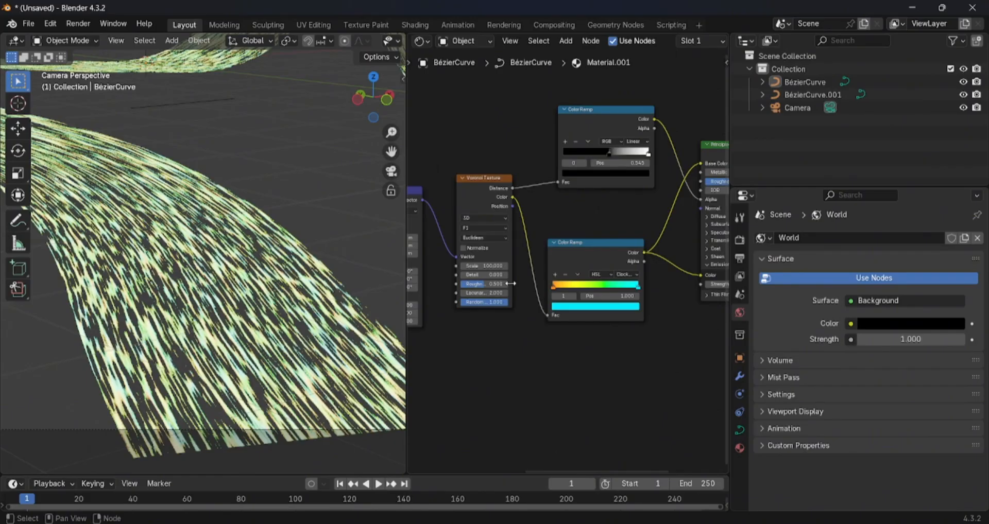
- Set the Mapping node's X scale to 0.05 to stretch the streaks along the strip
{"action": "scroll", "coordinate": [446, 268], "scroll_direction": "down", "scroll_amount": 2}
{"action": "middle_click_drag", "start_coordinate": [442, 269], "coordinate": [558, 248]}
{"action": "scroll", "coordinate": [584, 271], "scroll_direction": "up", "scroll_amount": 4}
{"action": "mouse_move", "coordinate": [556, 278]}
{"action": "left_mouse_down"}
{"action": "mouse_move", "coordinate": [541, 279]}
{"action": "mouse_move", "coordinate": [607, 279]}
{"action": "mouse_move", "coordinate": [541, 278]}
{"action": "left_mouse_up"}
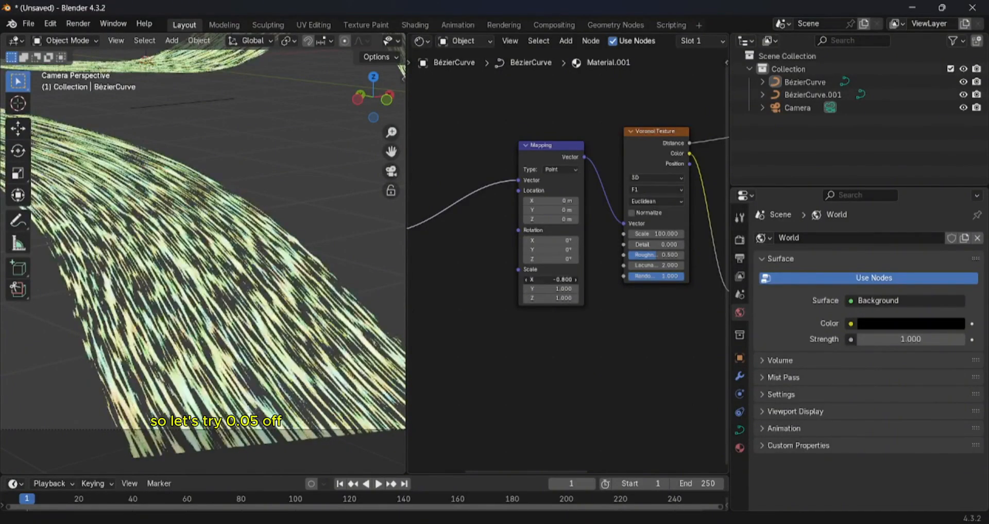
{"action": "key", "text": "Return"}
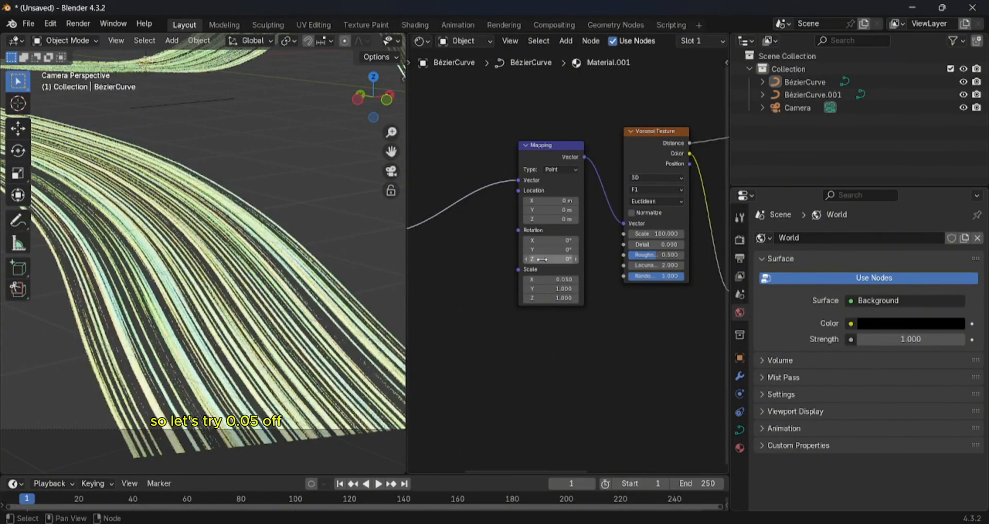
{"action": "scroll", "coordinate": [285, 282], "scroll_direction": "down", "scroll_amount": 3}
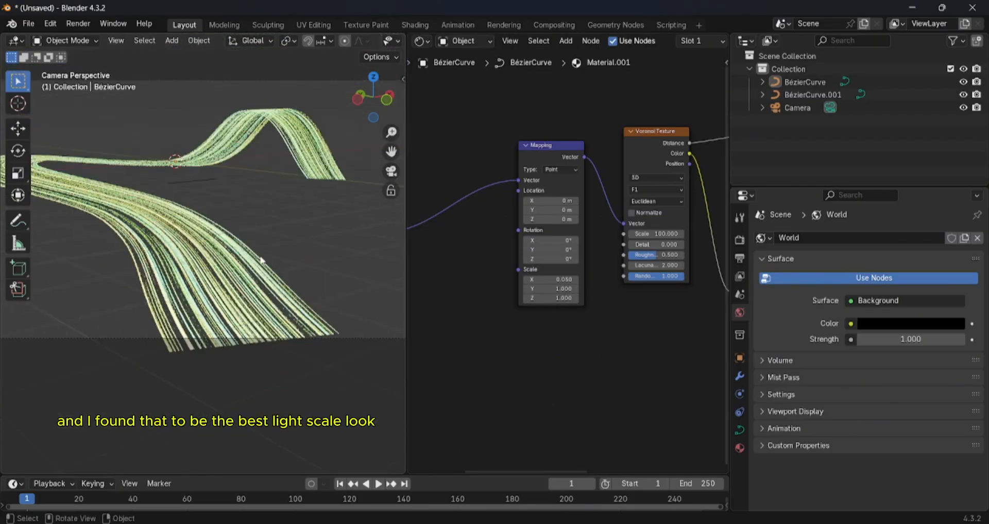
{"action": "scroll", "coordinate": [273, 247], "scroll_direction": "up", "scroll_amount": 4}
{"action": "scroll", "coordinate": [273, 246], "scroll_direction": "down", "scroll_amount": 3}
- Tidy the node layout by raising the black-and-white Color Ramp and repositioning the Principled BSDF and Material Output nodes
{"action": "scroll", "coordinate": [439, 236], "scroll_direction": "down", "scroll_amount": 2}
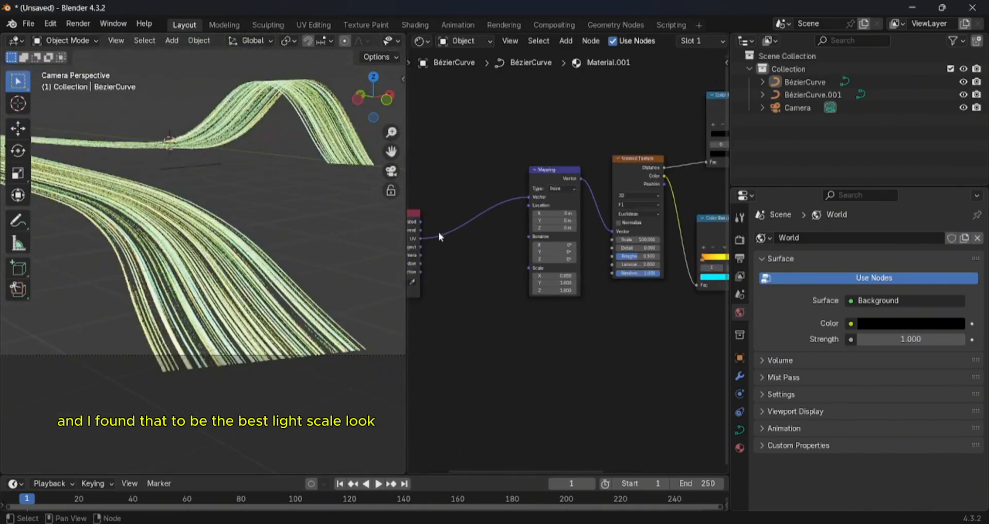
{"action": "scroll", "coordinate": [550, 267], "scroll_direction": "down", "scroll_amount": 2}
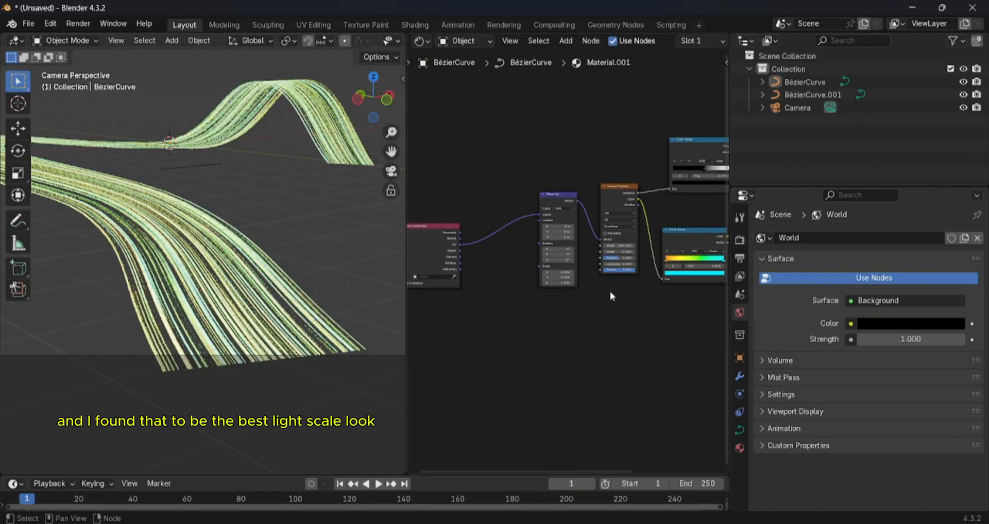
{"action": "middle_click_drag", "start_coordinate": [629, 301], "coordinate": [610, 291]}
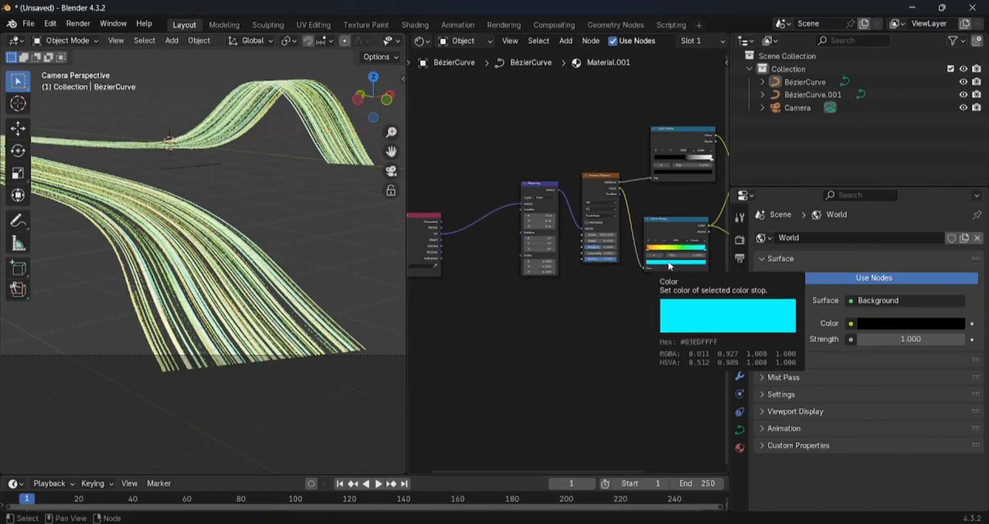
{"action": "scroll", "coordinate": [654, 276], "scroll_direction": "down", "scroll_amount": 2}
{"action": "mouse_move", "coordinate": [649, 174]}
{"action": "left_mouse_down"}
{"action": "mouse_move", "coordinate": [647, 138]}
{"action": "mouse_move", "coordinate": [644, 162]}
{"action": "left_mouse_up"}
{"action": "scroll", "coordinate": [666, 181], "scroll_direction": "down", "scroll_amount": 1}
{"action": "middle_click_drag", "start_coordinate": [666, 182], "coordinate": [587, 172]}
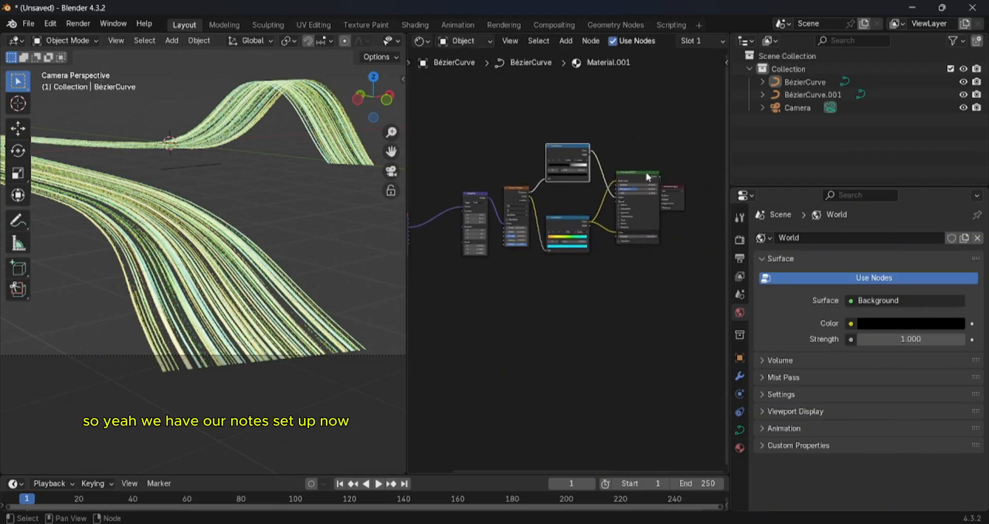
{"action": "left_click_drag", "start_coordinate": [648, 177], "coordinate": [686, 170]}
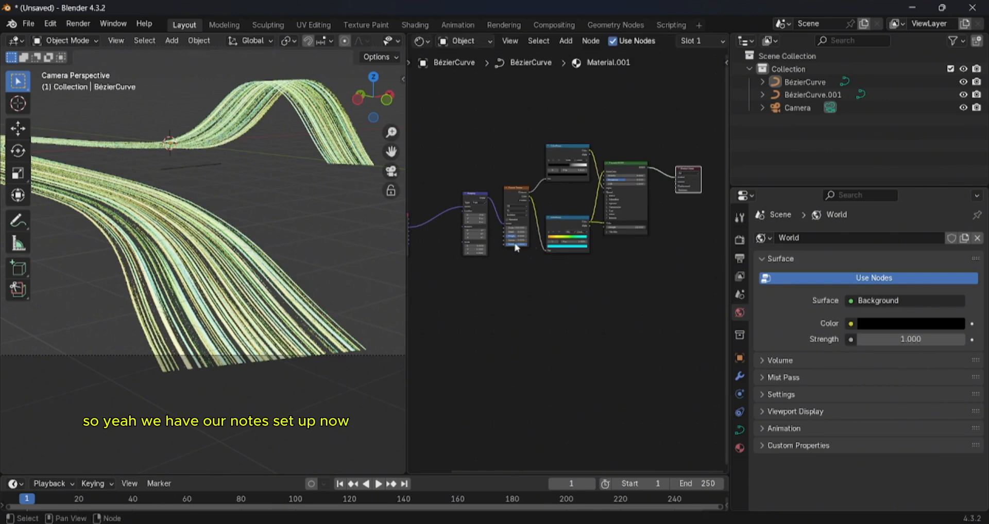
- Render a still image of the finely streaked strip, inspect it and close the render window
{"action": "scroll", "coordinate": [354, 248], "scroll_direction": "down", "scroll_amount": 5}
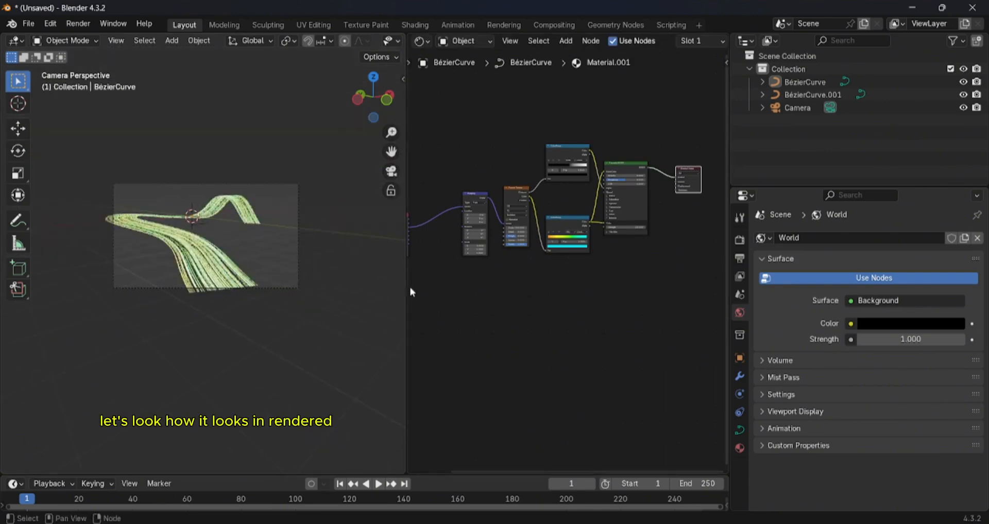
{"action": "scroll", "coordinate": [489, 289], "scroll_direction": "down", "scroll_amount": 1}
{"action": "left_click", "coordinate": [78, 23]}
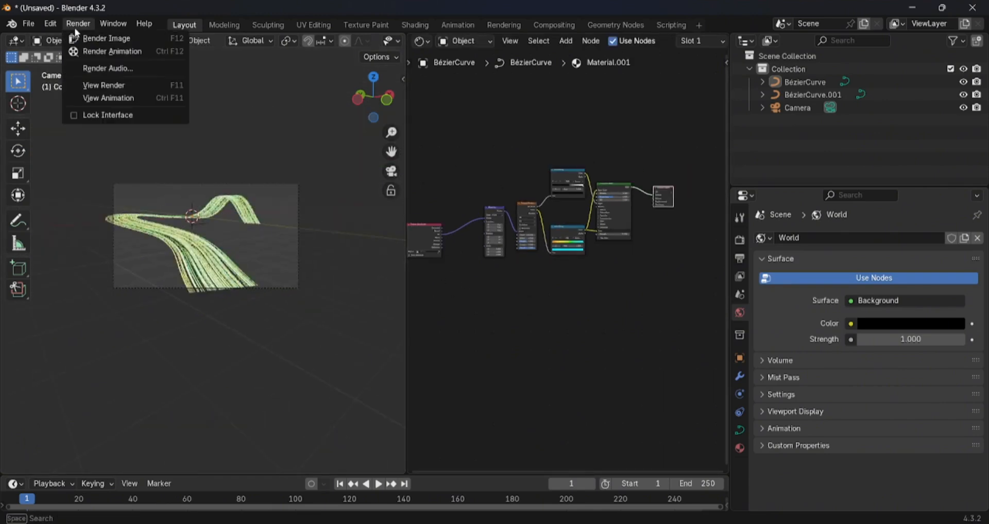
{"action": "left_click", "coordinate": [78, 34]}
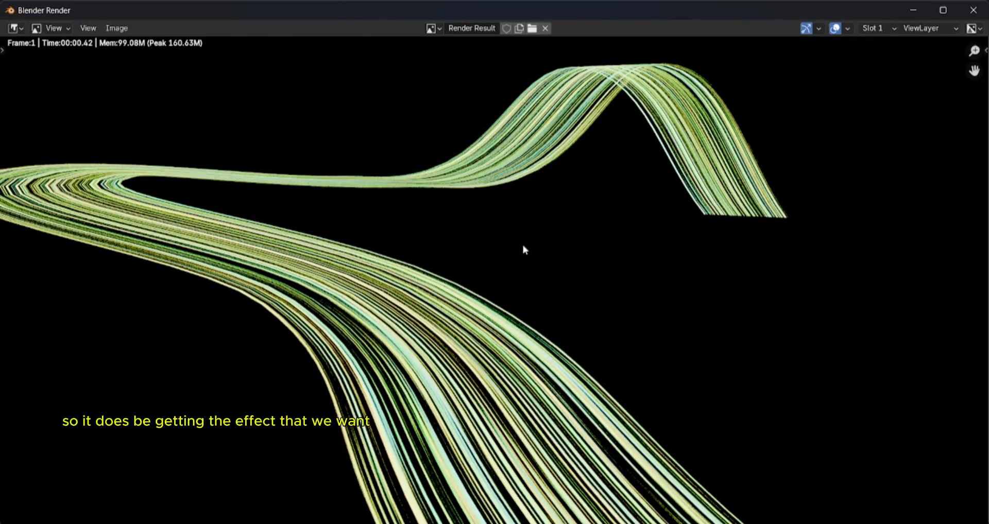
{"action": "left_click", "coordinate": [972, 11]}
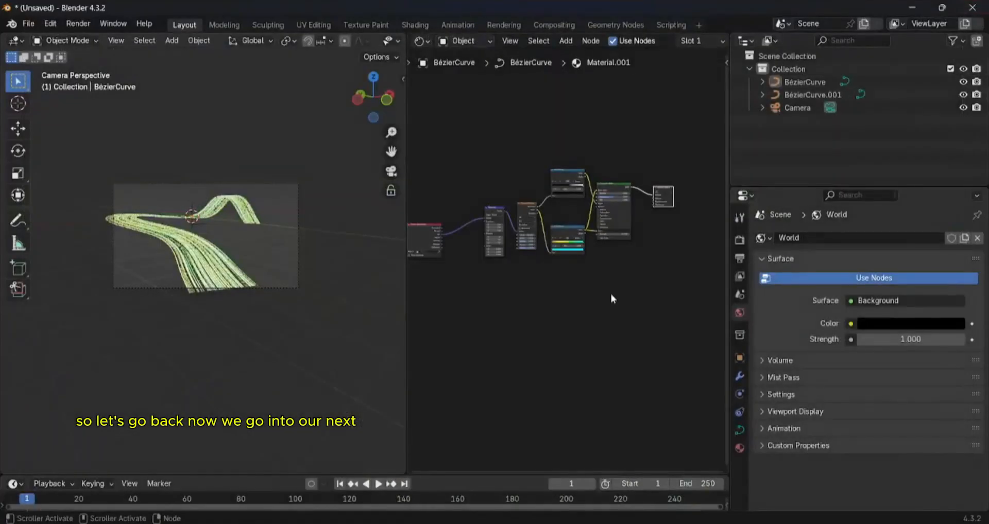
- Widen the node editor by narrowing both the 3D viewport and the outliner and properties area
{"action": "left_click_drag", "start_coordinate": [405, 182], "coordinate": [355, 181]}
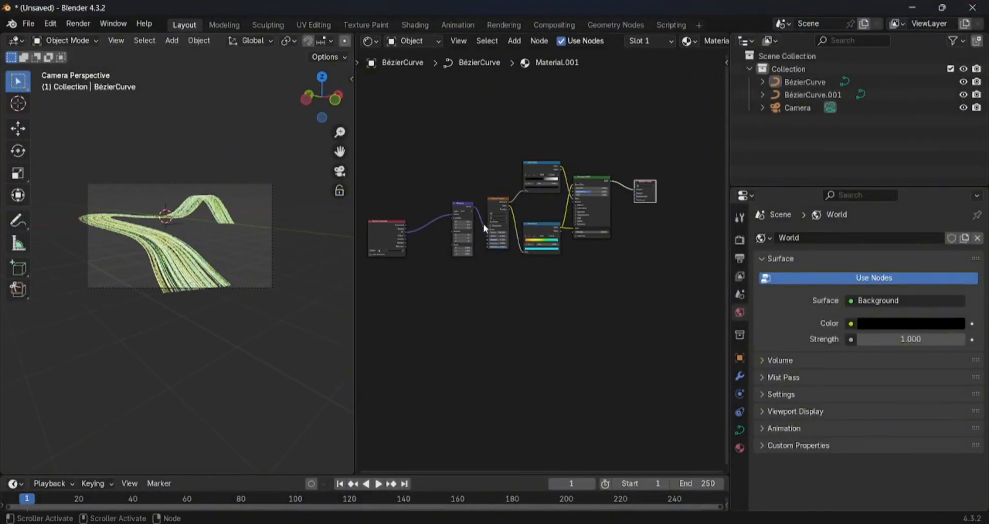
{"action": "scroll", "coordinate": [480, 227], "scroll_direction": "down", "scroll_amount": 2}
{"action": "scroll", "coordinate": [493, 203], "scroll_direction": "down", "scroll_amount": 2}
{"action": "scroll", "coordinate": [495, 201], "scroll_direction": "up", "scroll_amount": 1}
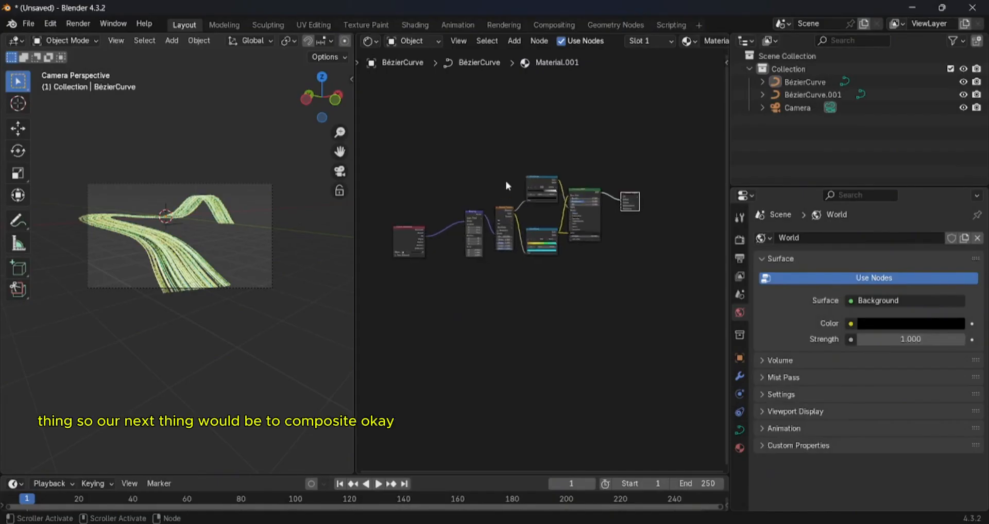
{"action": "scroll", "coordinate": [505, 182], "scroll_direction": "up", "scroll_amount": 2}
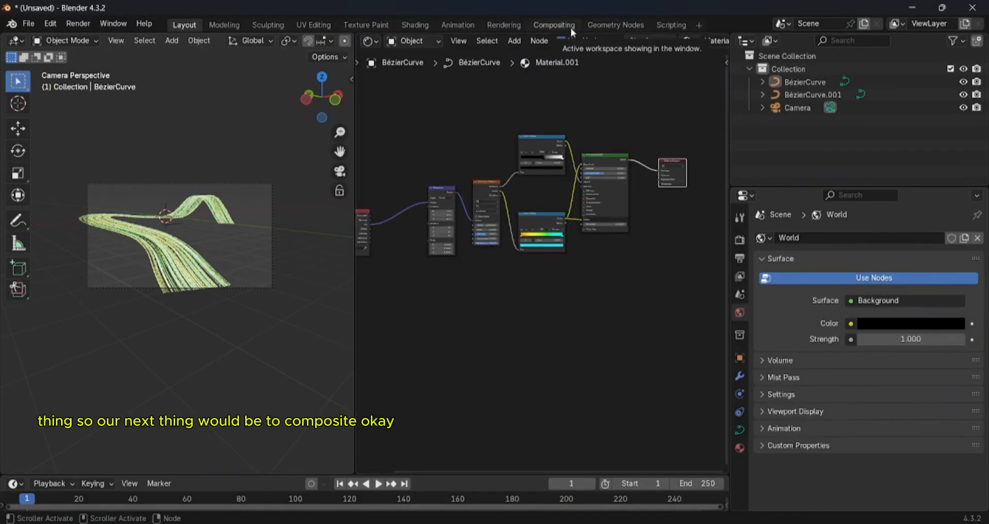
{"action": "left_click_drag", "start_coordinate": [729, 149], "coordinate": [849, 148]}
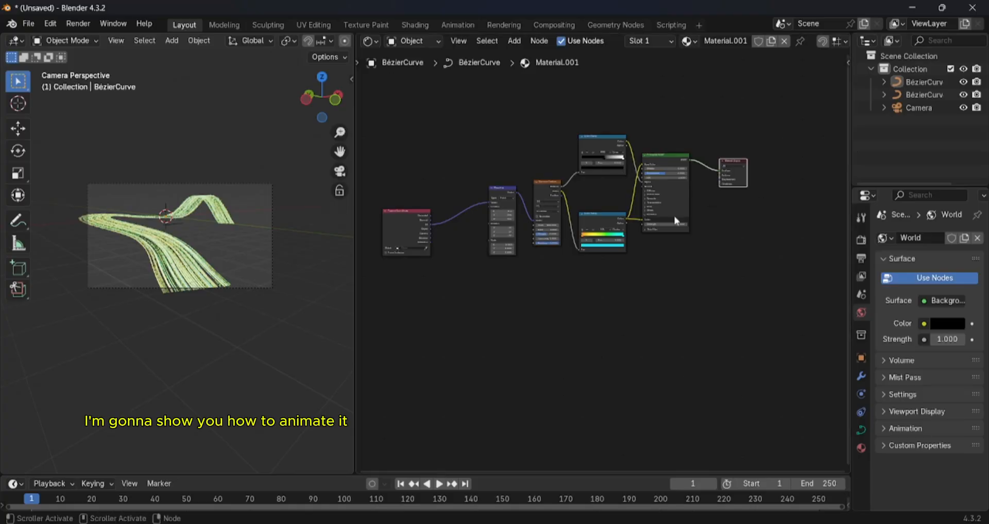
{"action": "scroll", "coordinate": [592, 155], "scroll_direction": "up", "scroll_amount": 3}
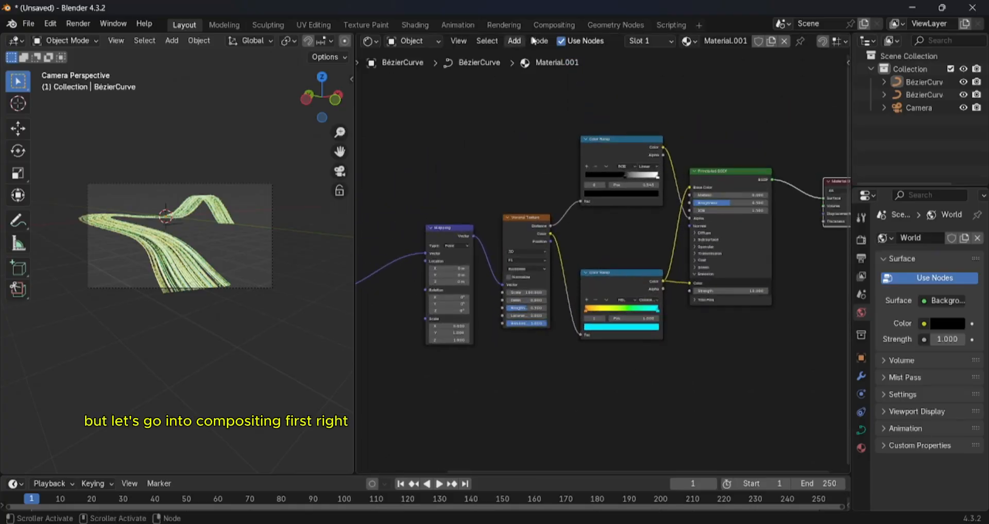
- Switch to the Compositing workspace and enable nodes for the scene's compositor
{"action": "left_click", "coordinate": [554, 25]}
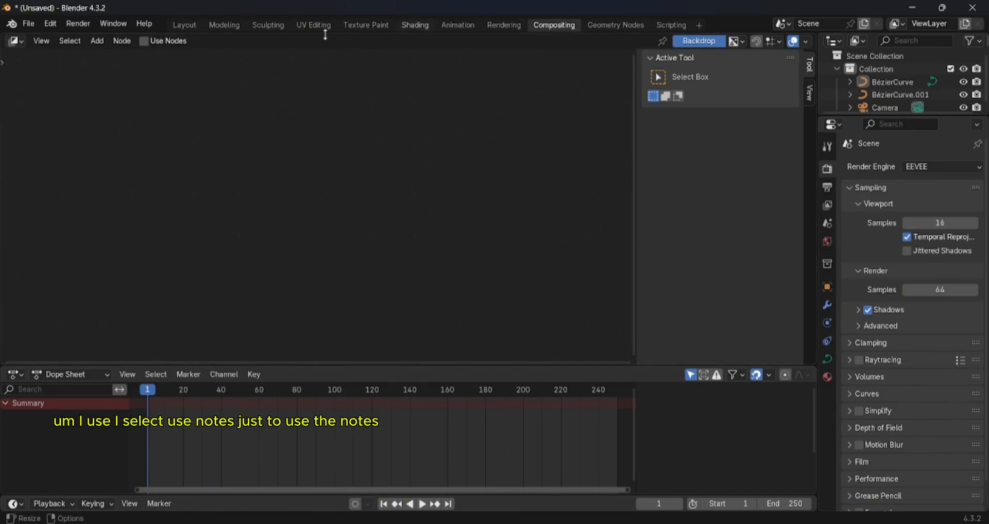
{"action": "left_click", "coordinate": [144, 41]}
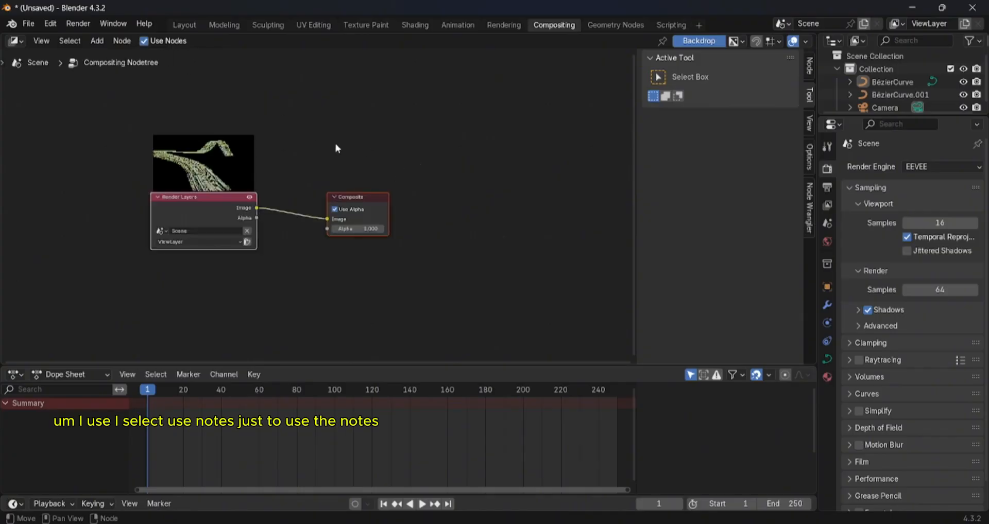
- Move the Composite node farther from Render Layers and insert a Glare node on the link between them
{"action": "scroll", "coordinate": [551, 214], "scroll_direction": "up", "scroll_amount": 4}
{"action": "middle_click_drag", "start_coordinate": [354, 188], "coordinate": [471, 189]}
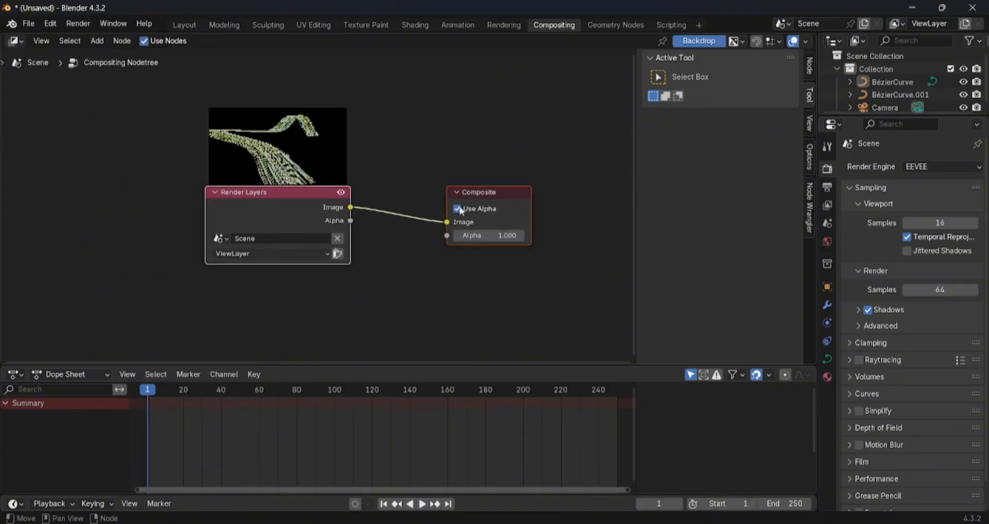
{"action": "left_click_drag", "start_coordinate": [490, 198], "coordinate": [582, 192]}
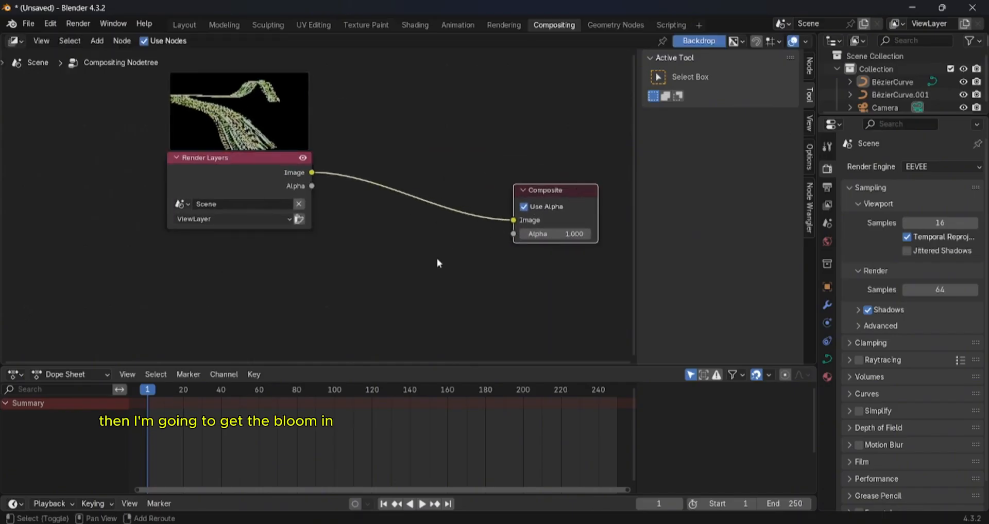
{"action": "key", "text": "shift+a"}
{"action": "left_click", "coordinate": [415, 259]}
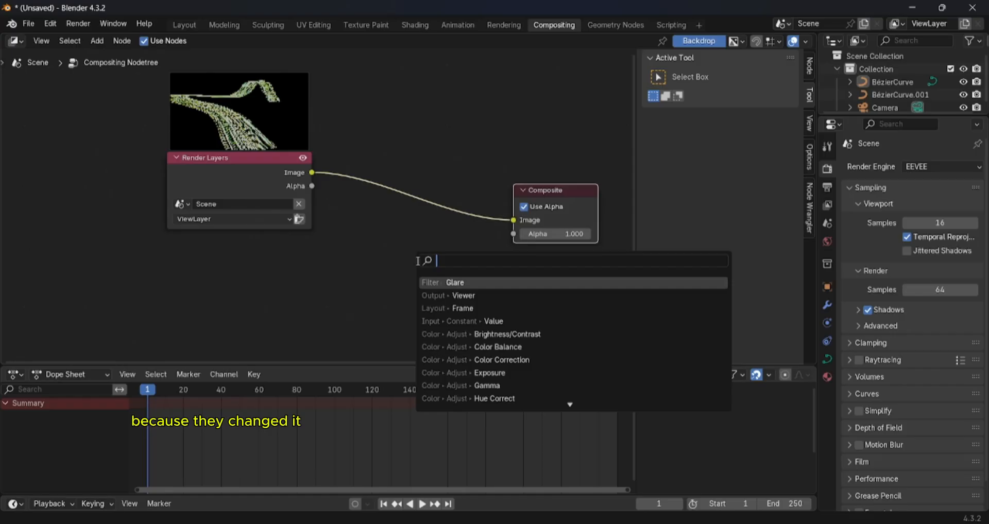
{"action": "type", "text": "g"}
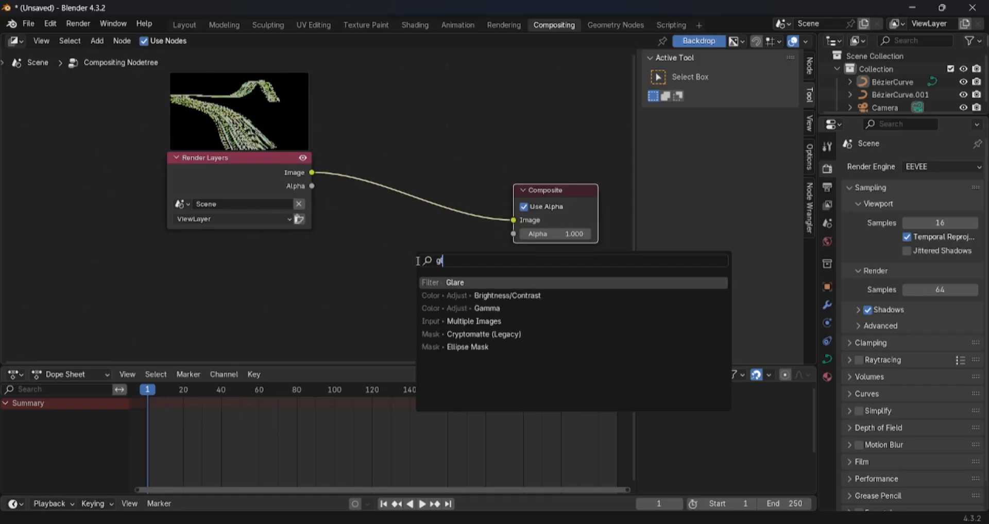
{"action": "key", "text": "Return"}
{"action": "left_click", "coordinate": [501, 230]}
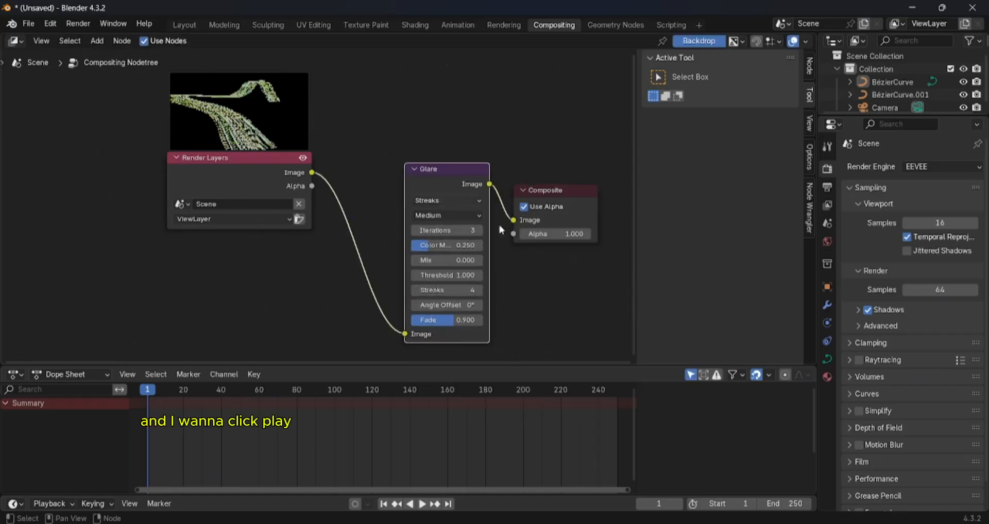
{"action": "left_click_drag", "start_coordinate": [438, 184], "coordinate": [432, 143]}
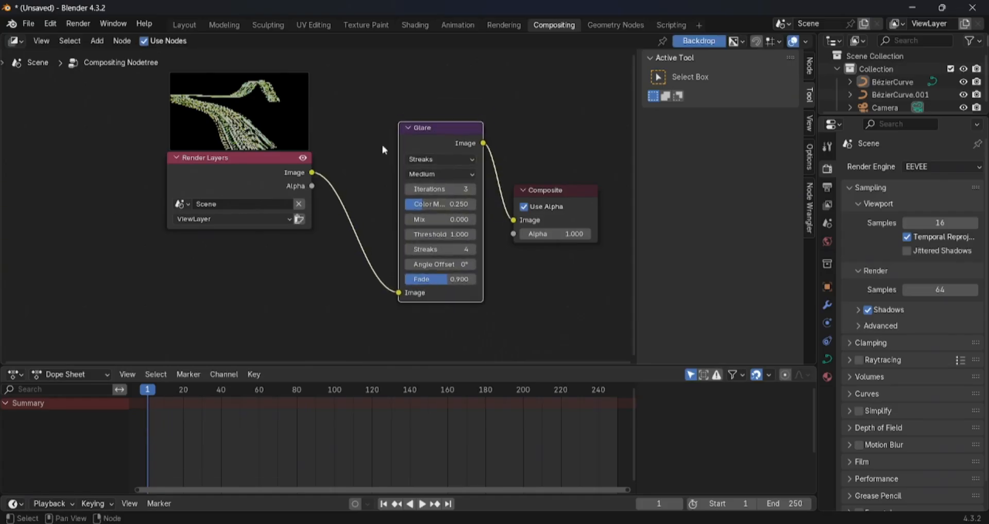
- Add a Viewer node below Composite and feed it from the Glare node's Image output
{"action": "scroll", "coordinate": [412, 196], "scroll_direction": "down", "scroll_amount": 2}
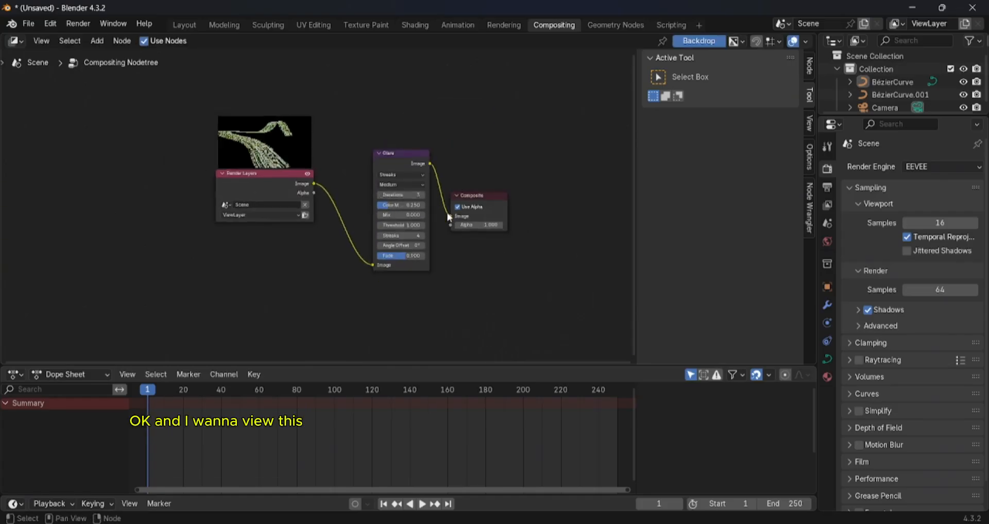
{"action": "key", "text": "shift+a"}
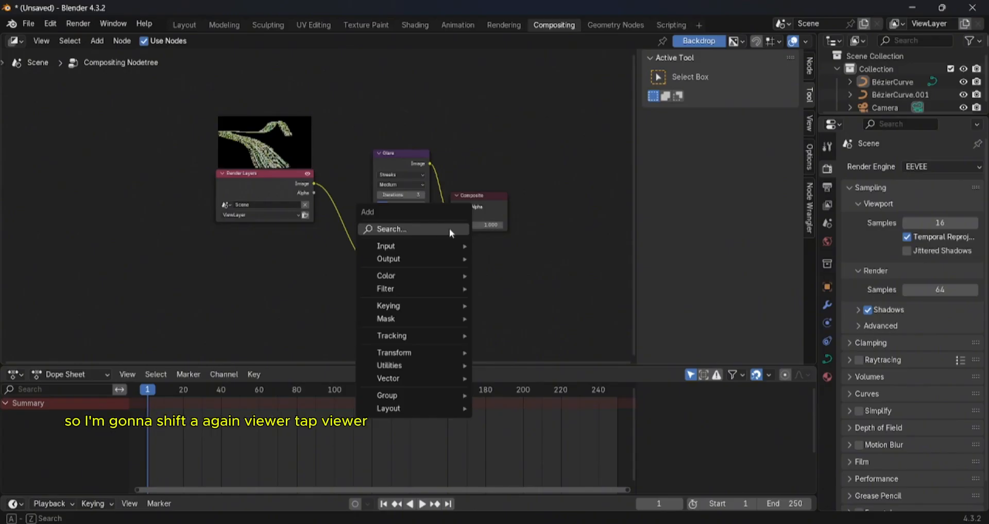
{"action": "left_click", "coordinate": [449, 230]}
{"action": "type", "text": "viewer"}
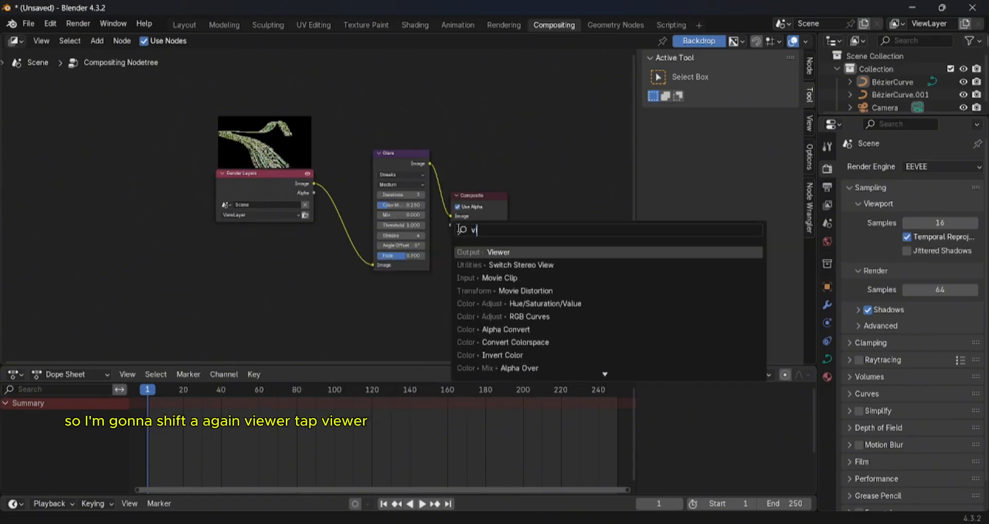
{"action": "key", "text": "Return"}
{"action": "left_click", "coordinate": [482, 282]}
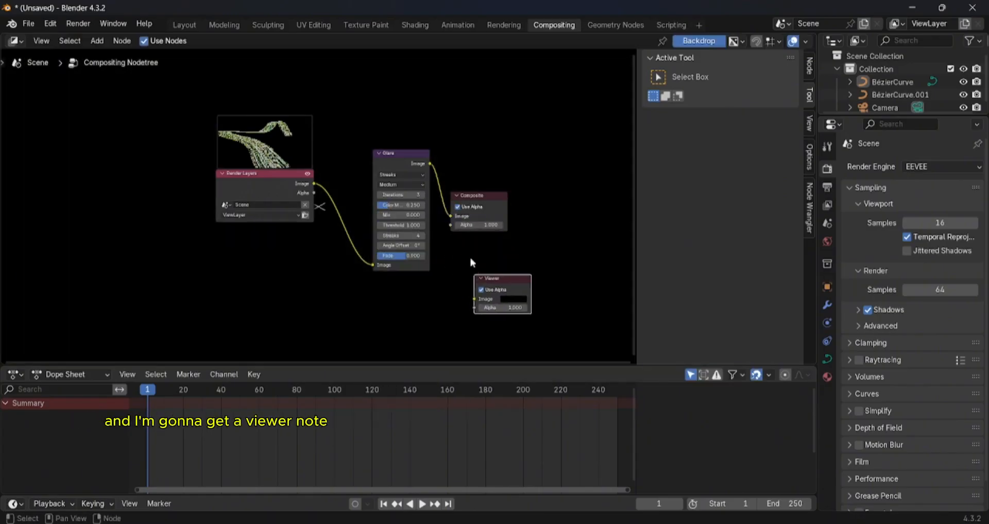
{"action": "left_click_drag", "start_coordinate": [430, 163], "coordinate": [476, 298]}
{"action": "scroll", "coordinate": [455, 282], "scroll_direction": "down", "scroll_amount": 4}
{"action": "scroll", "coordinate": [431, 264], "scroll_direction": "up", "scroll_amount": 6}
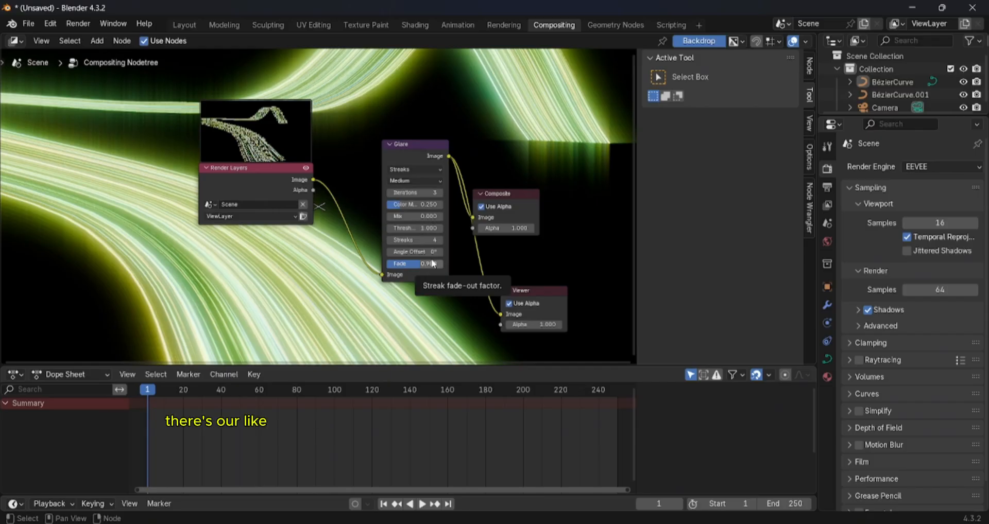
- Make the compositor area taller and spread the Composite and Glare nodes farther apart
{"action": "scroll", "coordinate": [383, 173], "scroll_direction": "down", "scroll_amount": 2}
{"action": "scroll", "coordinate": [412, 216], "scroll_direction": "up", "scroll_amount": 1}
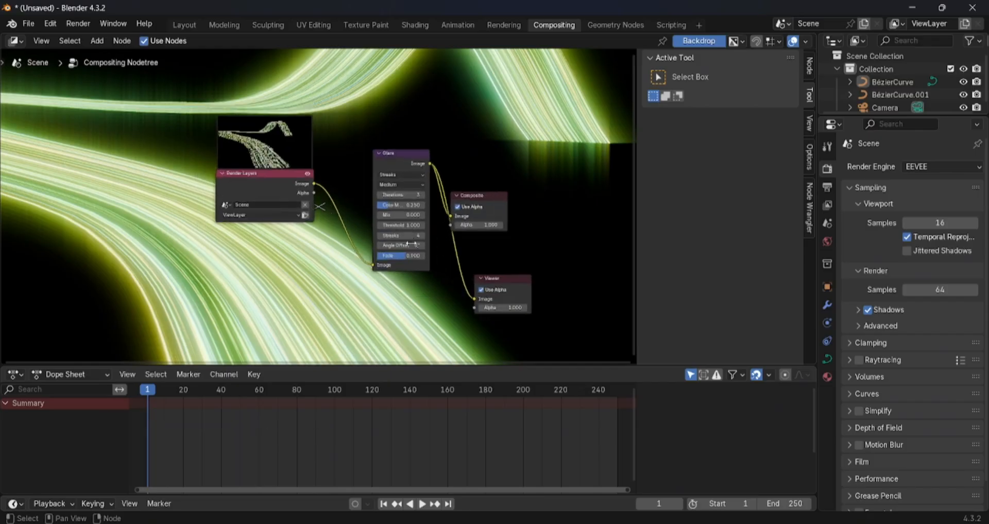
{"action": "left_click_drag", "start_coordinate": [422, 365], "coordinate": [429, 394]}
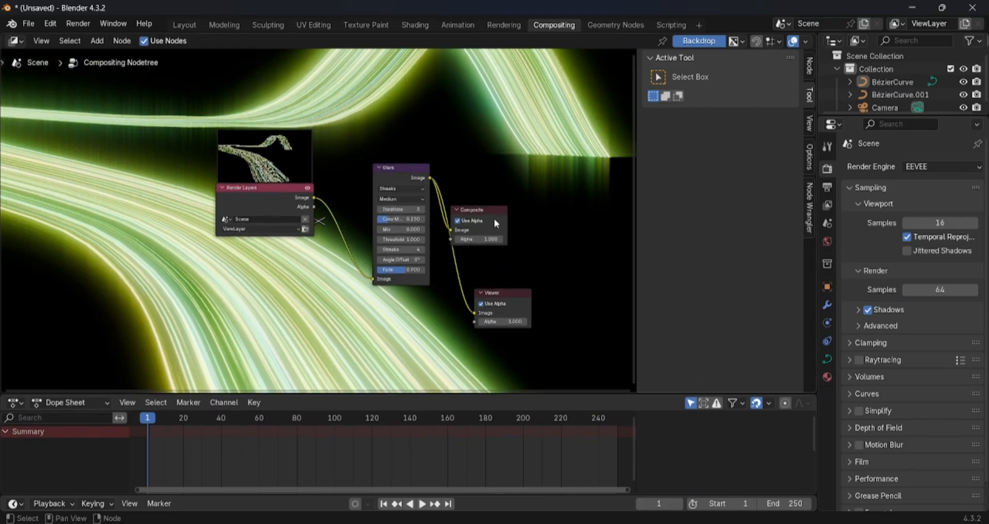
{"action": "left_click_drag", "start_coordinate": [488, 217], "coordinate": [584, 197]}
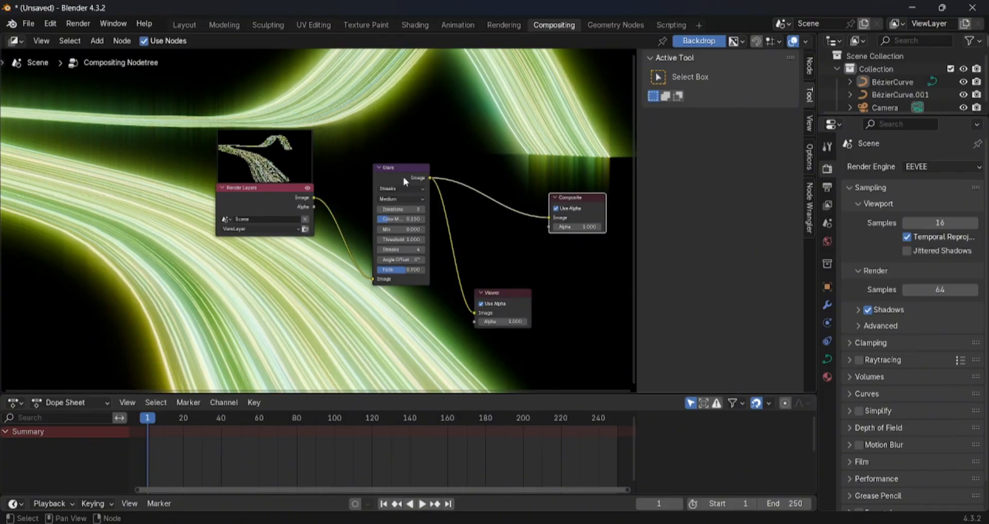
{"action": "left_click_drag", "start_coordinate": [403, 177], "coordinate": [390, 172]}
- Render a still image to check the strip with the Streaks glare applied
{"action": "scroll", "coordinate": [319, 219], "scroll_direction": "down", "scroll_amount": 1}
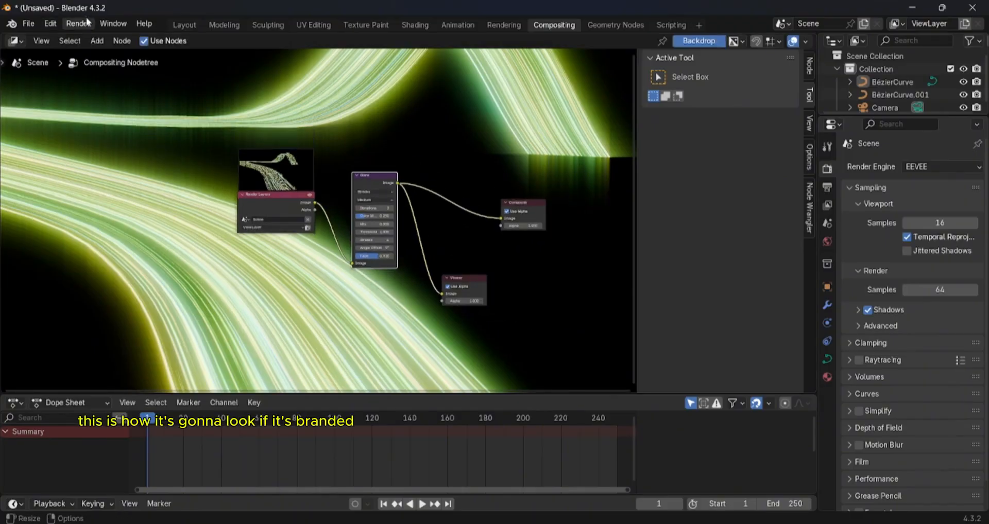
{"action": "left_click", "coordinate": [78, 23]}
{"action": "left_click", "coordinate": [106, 37]}
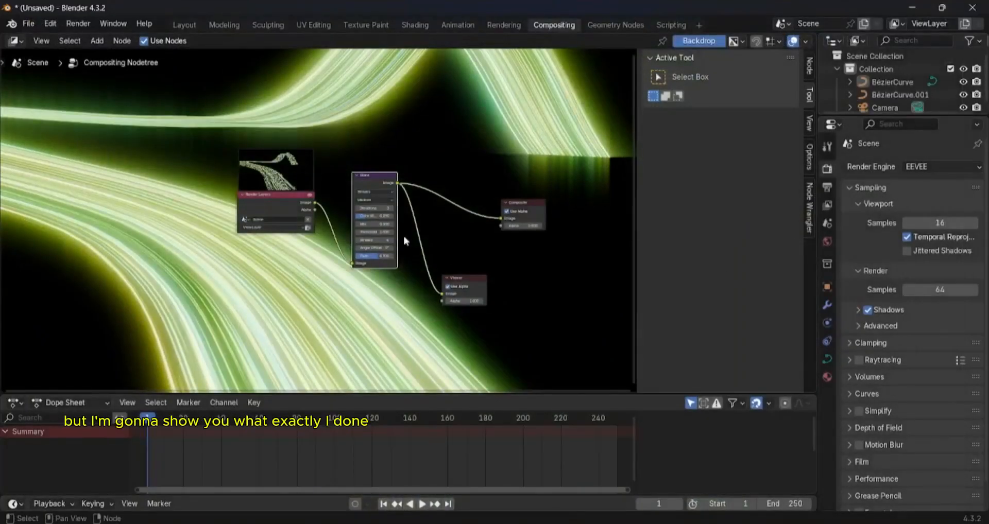
- Change the Glare type to Bloom and reduce its size to 2
{"action": "scroll", "coordinate": [400, 234], "scroll_direction": "up", "scroll_amount": 3}
{"action": "left_click", "coordinate": [446, 158]}
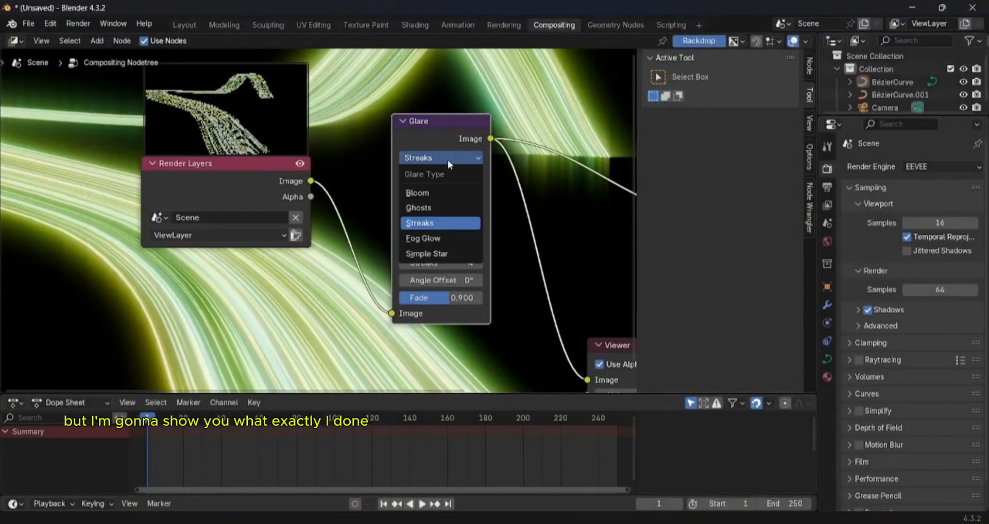
{"action": "left_click", "coordinate": [440, 192]}
{"action": "scroll", "coordinate": [496, 244], "scroll_direction": "down", "scroll_amount": 2}
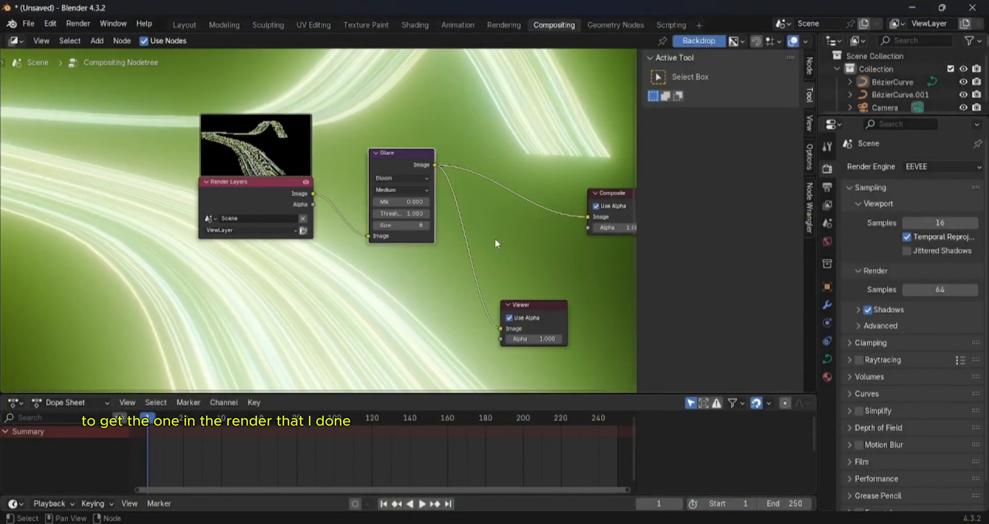
{"action": "middle_click_drag", "start_coordinate": [493, 227], "coordinate": [492, 239]}
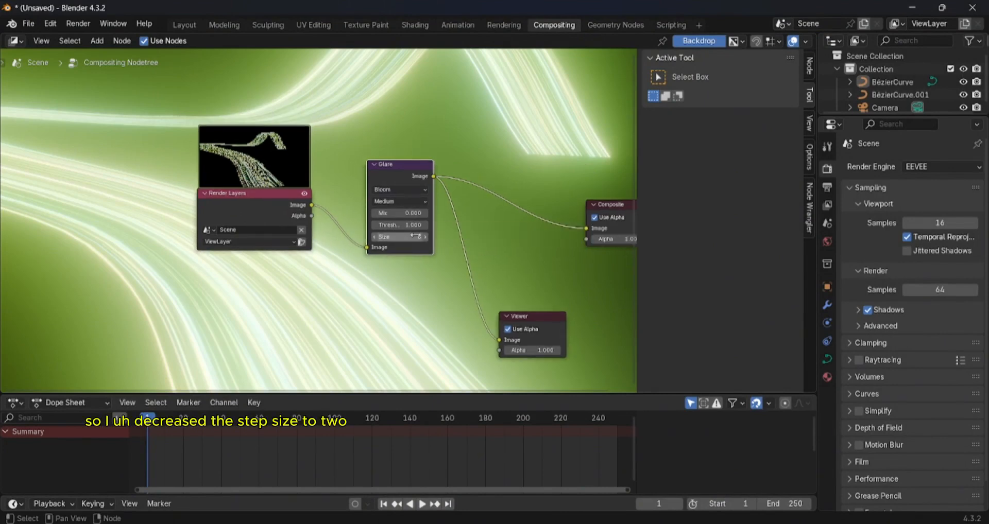
{"action": "left_click_drag", "start_coordinate": [416, 236], "coordinate": [393, 236]}
- Set the Glare node's mix to 0.9 and its threshold to 2.7
{"action": "left_click", "coordinate": [414, 215]}
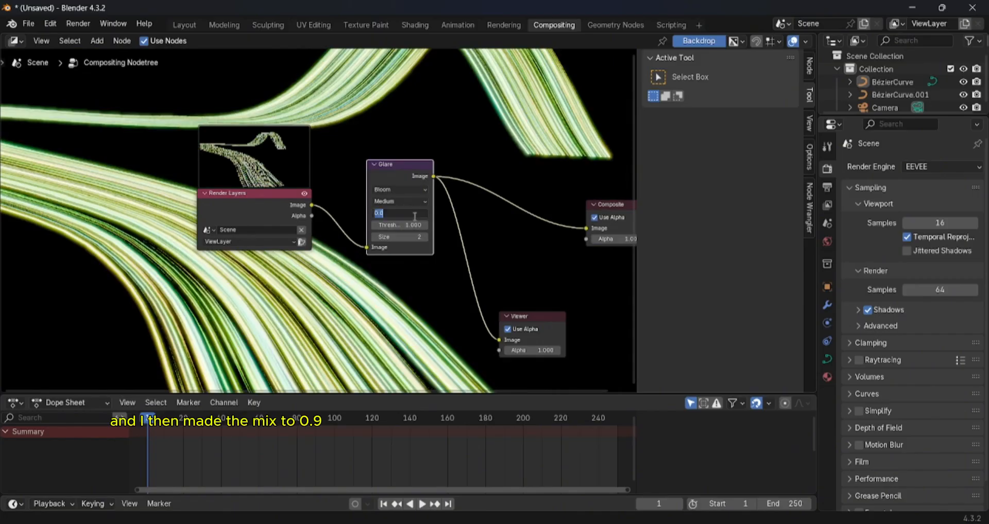
{"action": "type", "text": "0.9"}
{"action": "key", "text": "Return"}
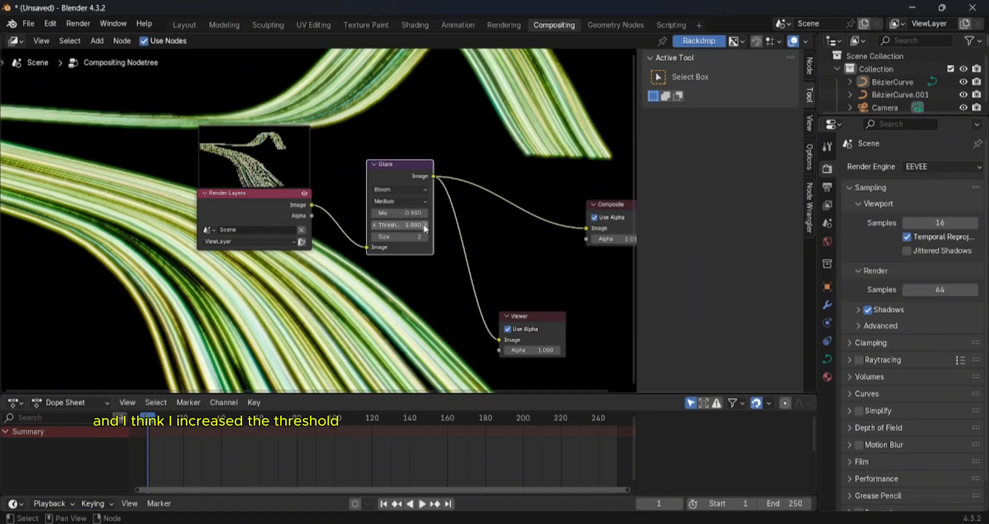
{"action": "left_click", "coordinate": [426, 225]}
{"action": "left_click", "coordinate": [426, 225]}
{"action": "left_click", "coordinate": [426, 225]}
{"action": "left_click", "coordinate": [425, 225]}
{"action": "left_click", "coordinate": [425, 225]}
{"action": "left_click", "coordinate": [425, 225]}
{"action": "left_click", "coordinate": [425, 225]}
{"action": "left_click", "coordinate": [425, 225]}
{"action": "left_click", "coordinate": [425, 225]}
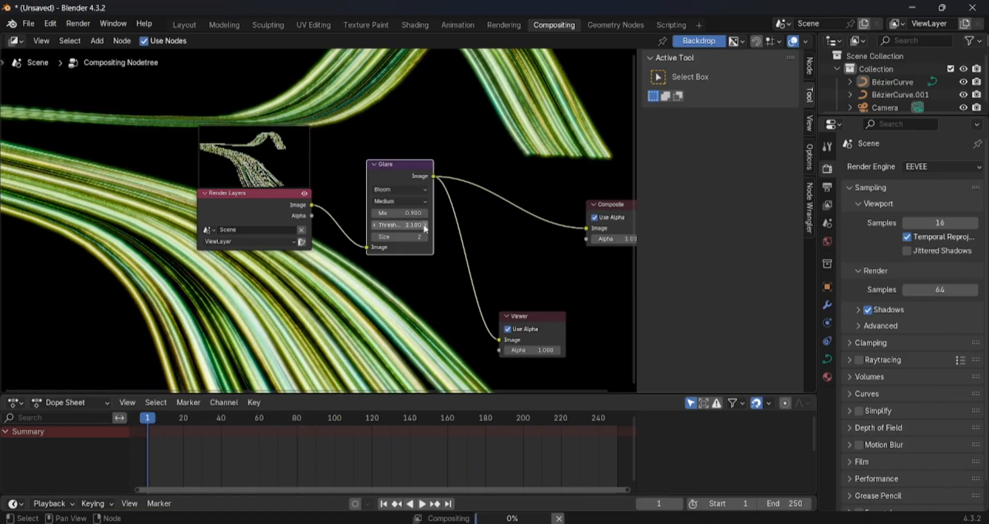
{"action": "left_click", "coordinate": [426, 225]}
{"action": "left_click", "coordinate": [425, 225]}
{"action": "left_click", "coordinate": [426, 225]}
{"action": "left_click", "coordinate": [425, 225]}
{"action": "left_click", "coordinate": [426, 225]}
{"action": "left_click", "coordinate": [426, 225]}
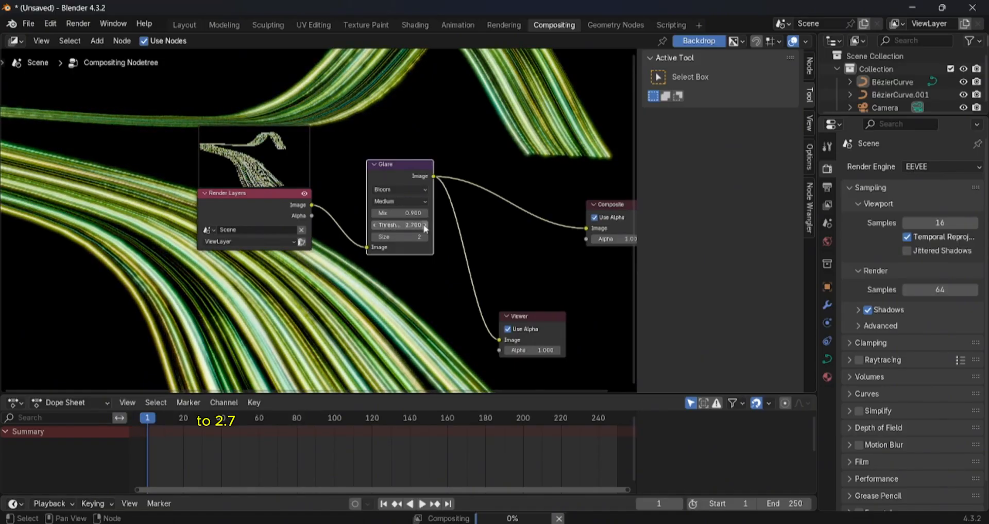
- Move Render Layers farther from the Glare node, then render a still image to inspect the bloom and close the render window
{"action": "scroll", "coordinate": [570, 251], "scroll_direction": "down", "scroll_amount": 1}
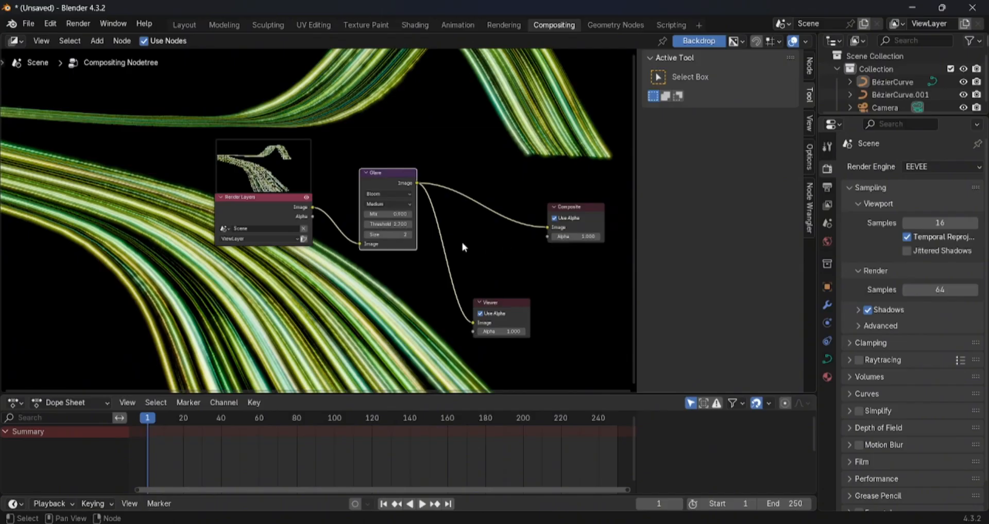
{"action": "left_click_drag", "start_coordinate": [270, 199], "coordinate": [206, 229]}
{"action": "left_click", "coordinate": [86, 23]}
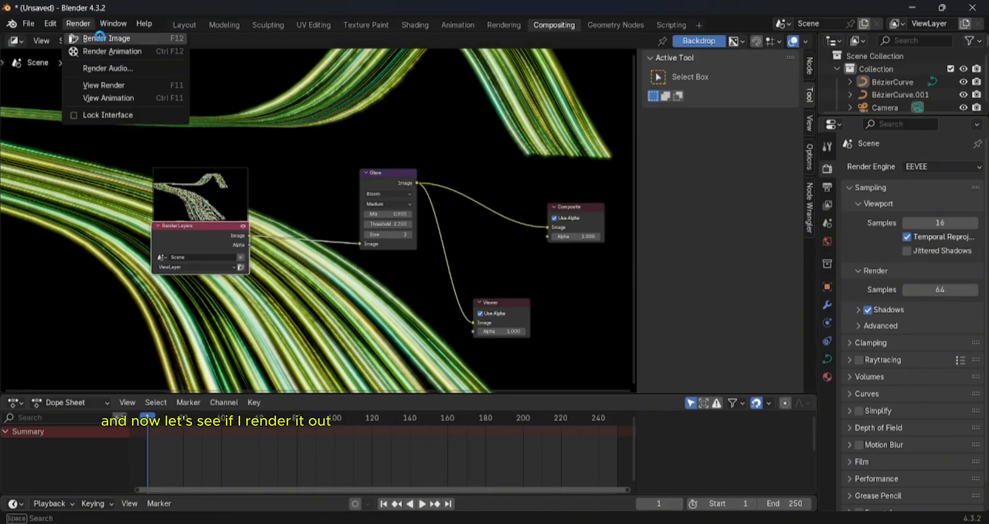
{"action": "left_click", "coordinate": [100, 37]}
{"action": "scroll", "coordinate": [600, 224], "scroll_direction": "down", "scroll_amount": 2}
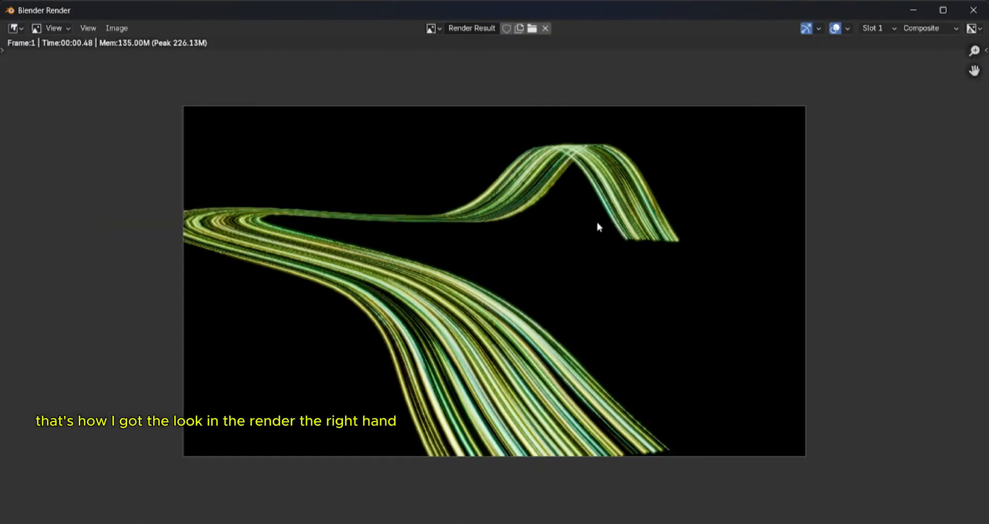
{"action": "left_click", "coordinate": [972, 10]}
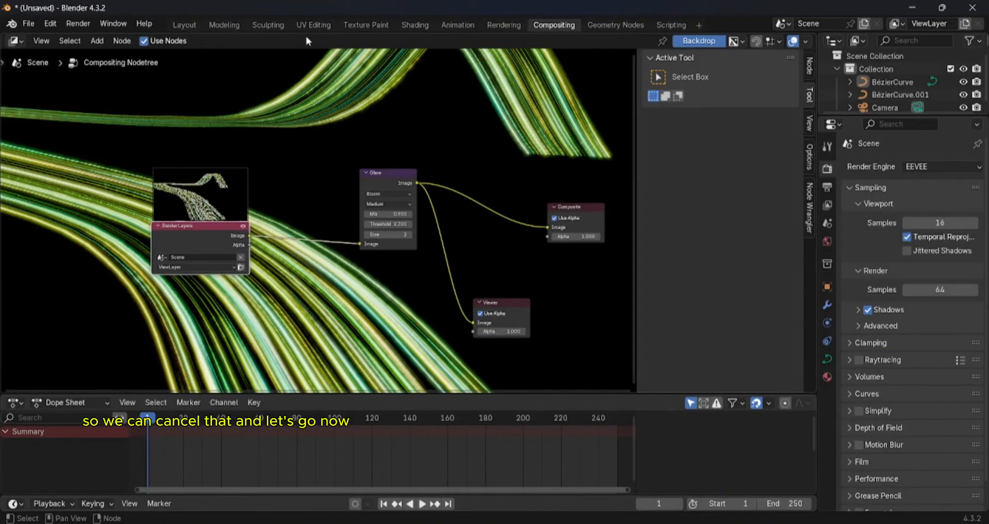
- Raise the Glare node above the Render Layers and Composite nodes so the compositor links are easy to follow
{"action": "scroll", "coordinate": [396, 177], "scroll_direction": "down", "scroll_amount": 4}
{"action": "scroll", "coordinate": [443, 227], "scroll_direction": "up", "scroll_amount": 7}
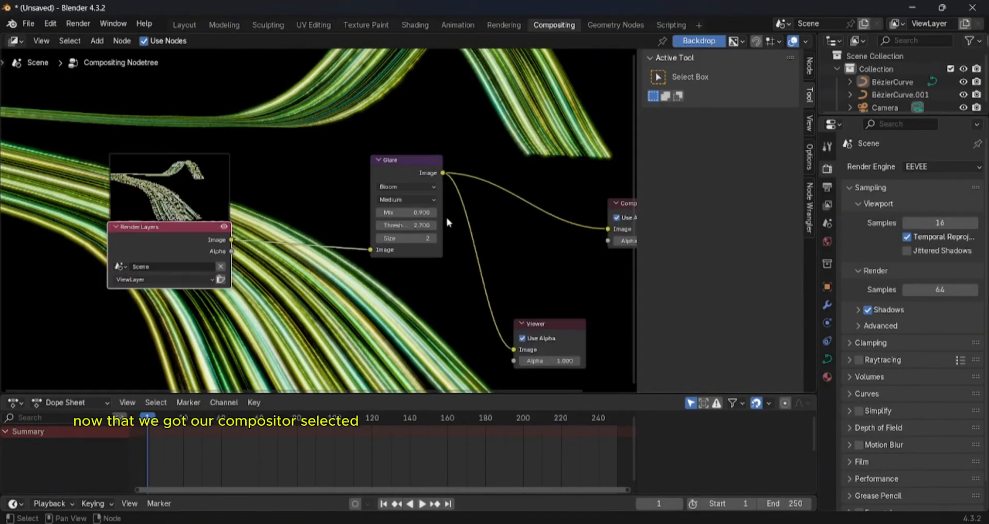
{"action": "scroll", "coordinate": [549, 240], "scroll_direction": "down", "scroll_amount": 3}
{"action": "middle_click_drag", "start_coordinate": [548, 240], "coordinate": [487, 258]}
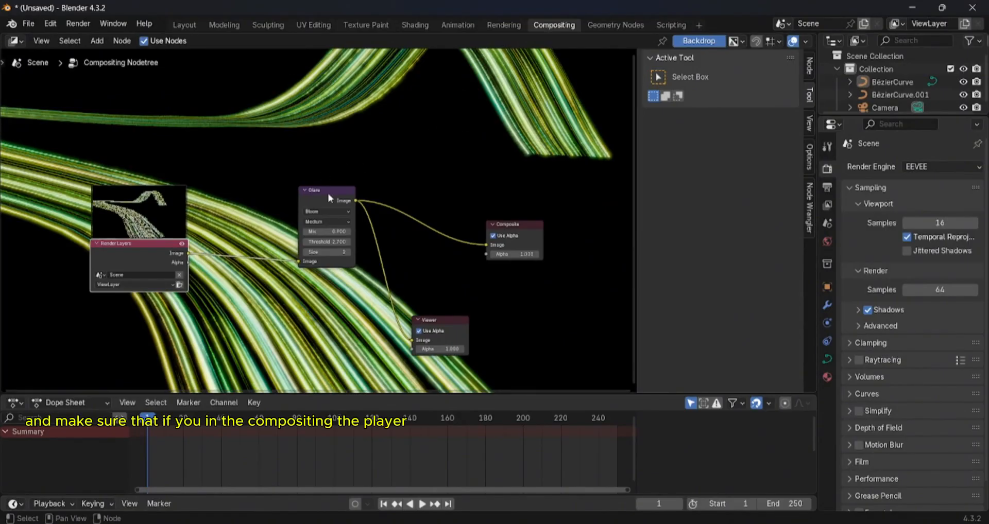
{"action": "left_click_drag", "start_coordinate": [329, 197], "coordinate": [317, 154]}
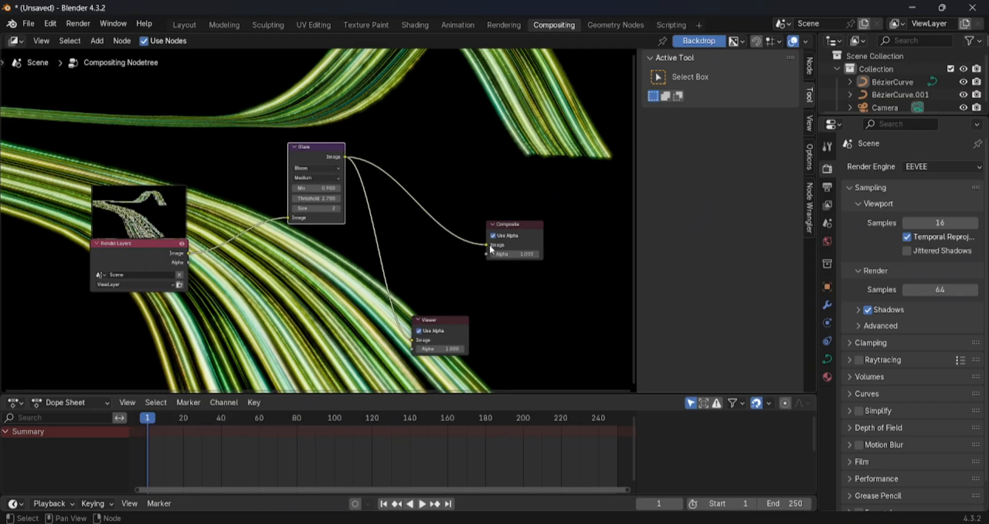
{"action": "scroll", "coordinate": [331, 206], "scroll_direction": "down", "scroll_amount": 3}
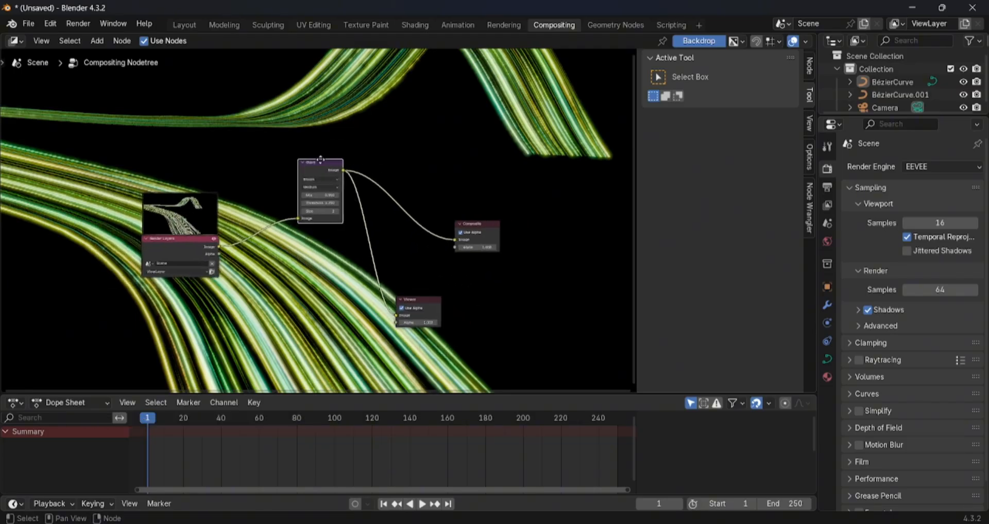
{"action": "middle_click_drag", "start_coordinate": [329, 206], "coordinate": [408, 220]}
{"action": "scroll", "coordinate": [408, 221], "scroll_direction": "up", "scroll_amount": 1}
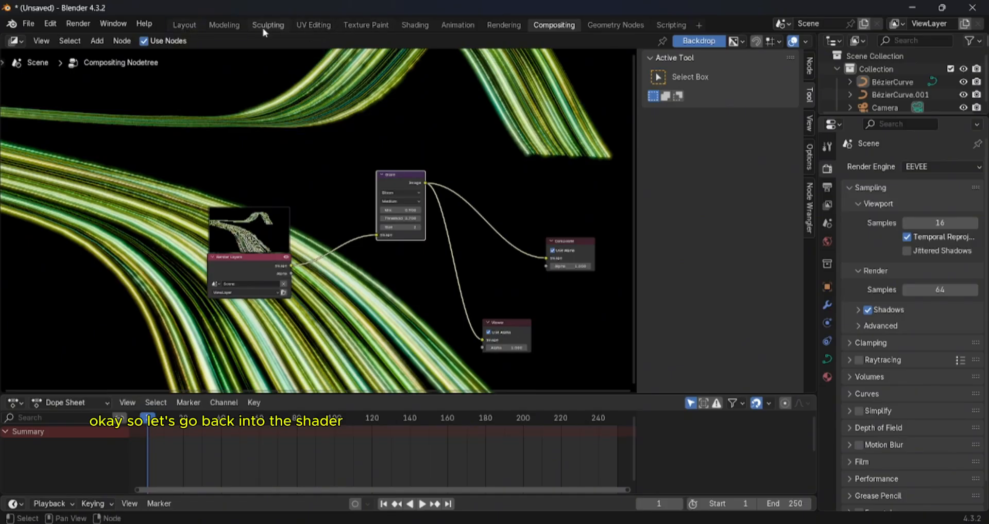
- Return to the Shading workspace and show the strip through the camera
{"action": "left_click", "coordinate": [419, 27]}
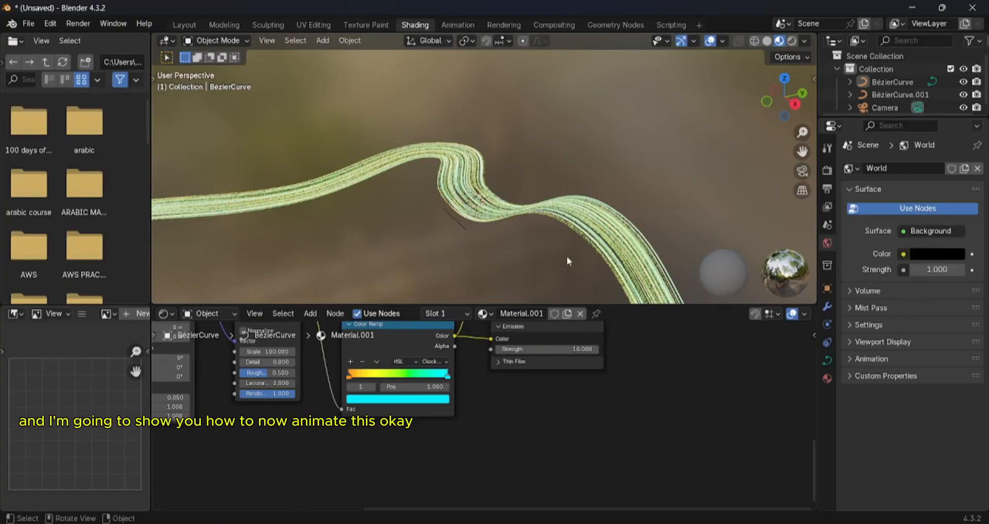
{"action": "scroll", "coordinate": [567, 261], "scroll_direction": "down", "scroll_amount": 3}
{"action": "key", "text": "KP_0"}
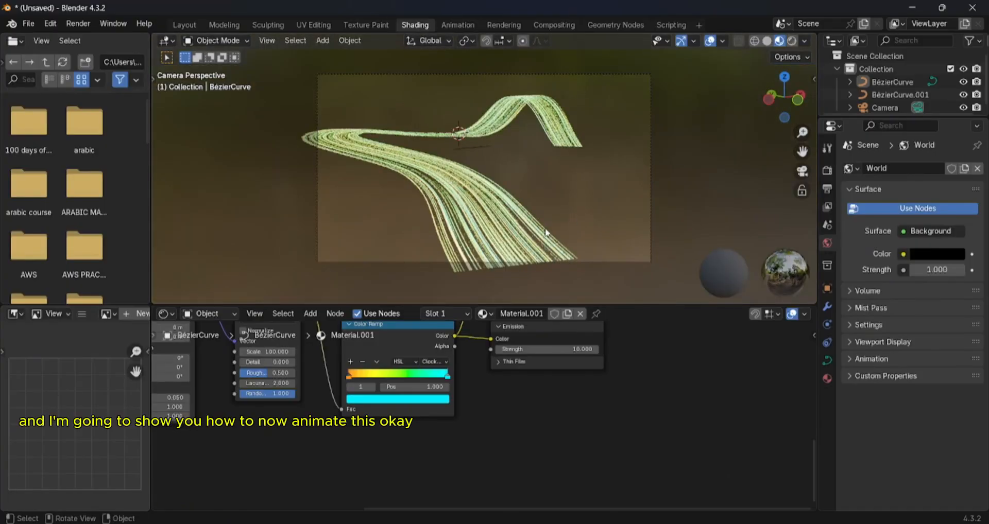
{"action": "scroll", "coordinate": [546, 233], "scroll_direction": "up", "scroll_amount": 2}
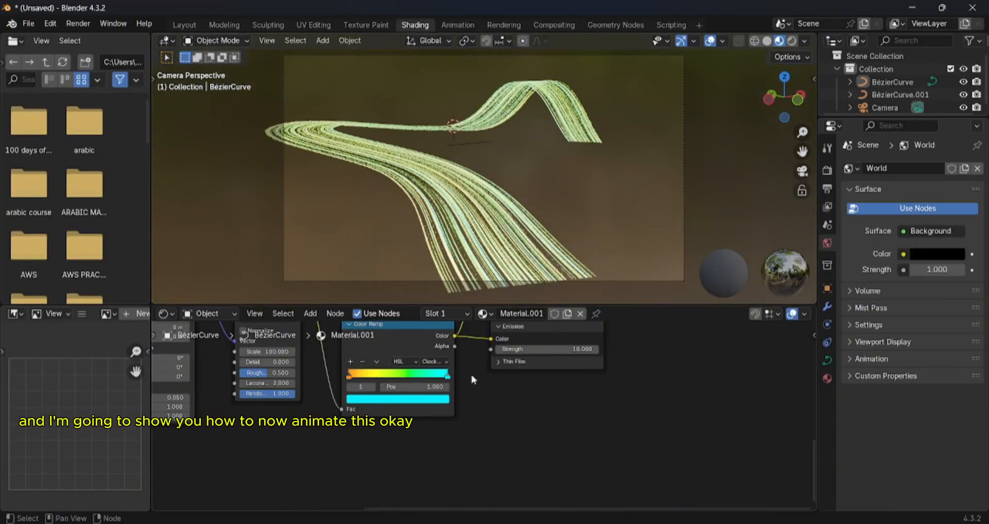
- Select the Mapping node and enlarge the shader editor upward to make room for the material nodes
{"action": "middle_click_drag", "start_coordinate": [521, 394], "coordinate": [727, 432]}
{"action": "scroll", "coordinate": [648, 400], "scroll_direction": "up", "scroll_amount": 3}
{"action": "scroll", "coordinate": [533, 369], "scroll_direction": "down", "scroll_amount": 2}
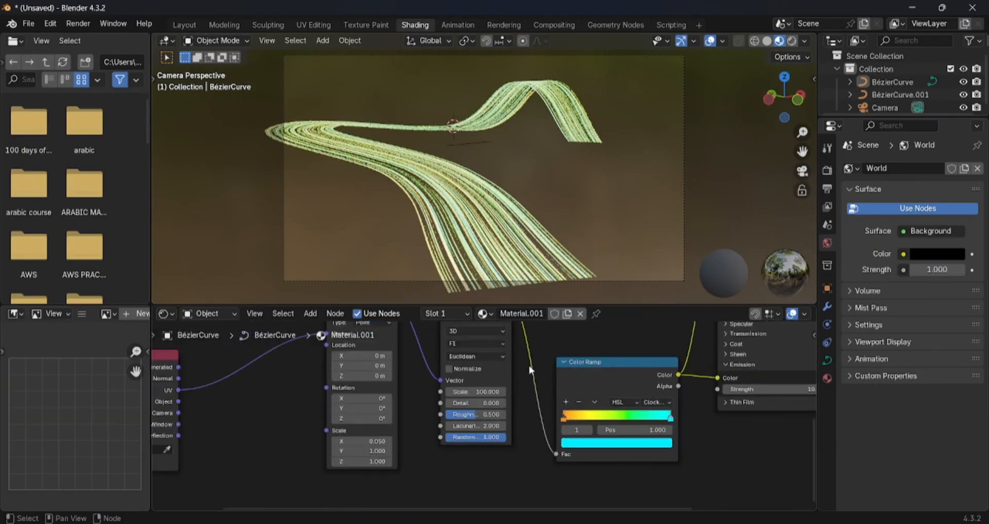
{"action": "scroll", "coordinate": [530, 370], "scroll_direction": "down", "scroll_amount": 1}
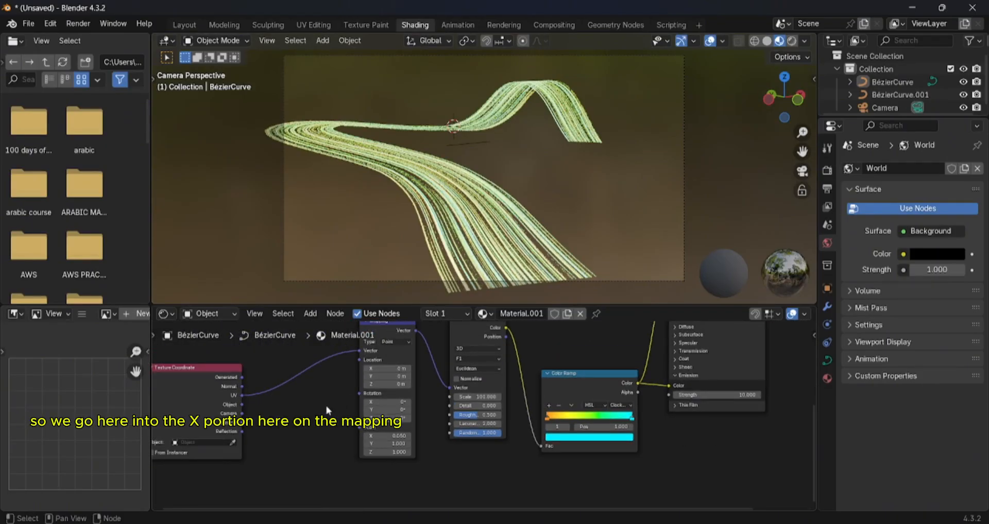
{"action": "scroll", "coordinate": [283, 430], "scroll_direction": "up", "scroll_amount": 2}
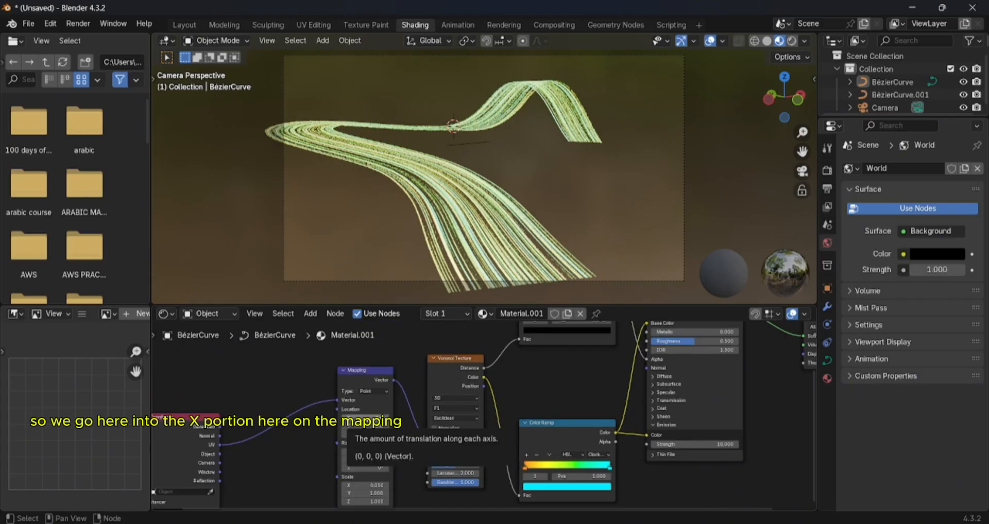
{"action": "left_click_drag", "start_coordinate": [369, 377], "coordinate": [369, 371]}
{"action": "left_click_drag", "start_coordinate": [428, 306], "coordinate": [427, 236]}
{"action": "scroll", "coordinate": [388, 308], "scroll_direction": "up", "scroll_amount": 1}
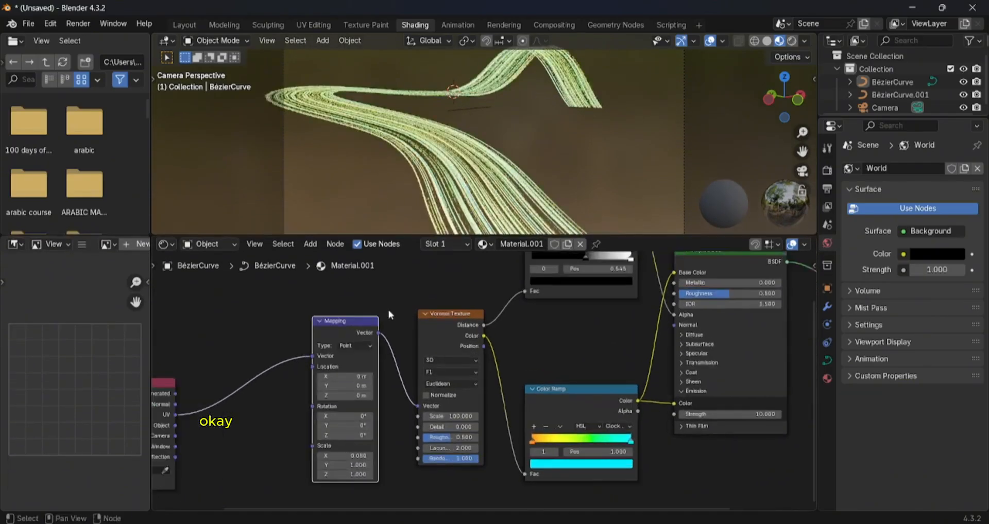
- Enter the driver expression #frame as the Mapping node's X location
{"action": "left_click", "coordinate": [340, 376]}
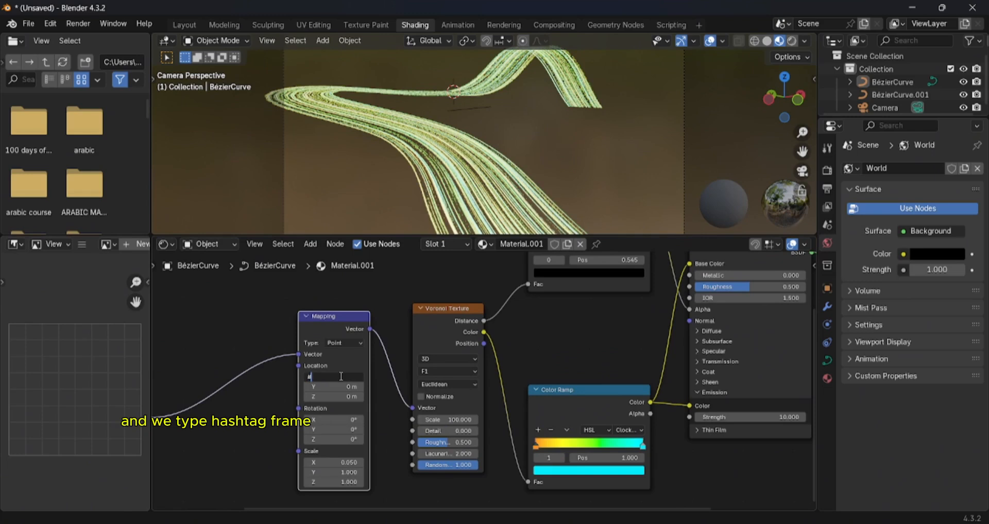
{"action": "type", "text": "#fra"}
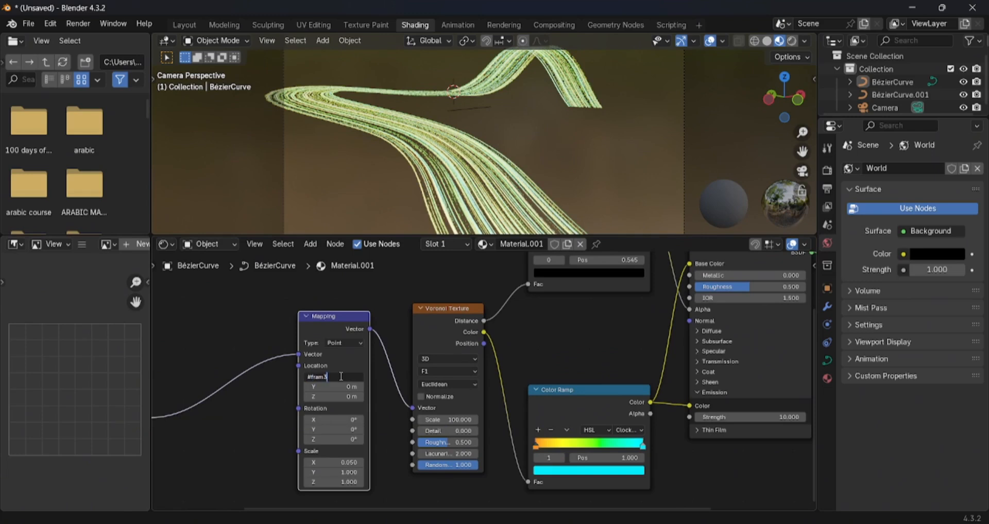
{"action": "type", "text": "me/1000"}
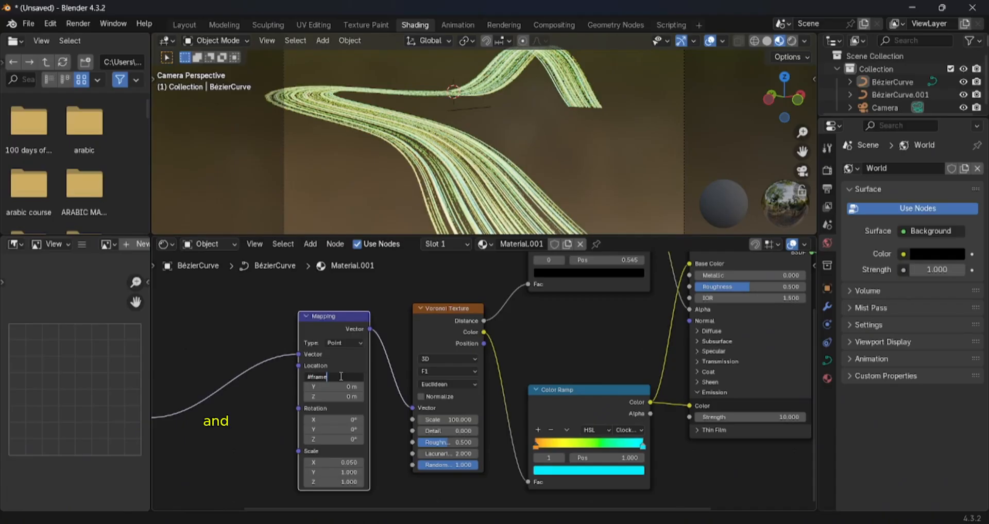
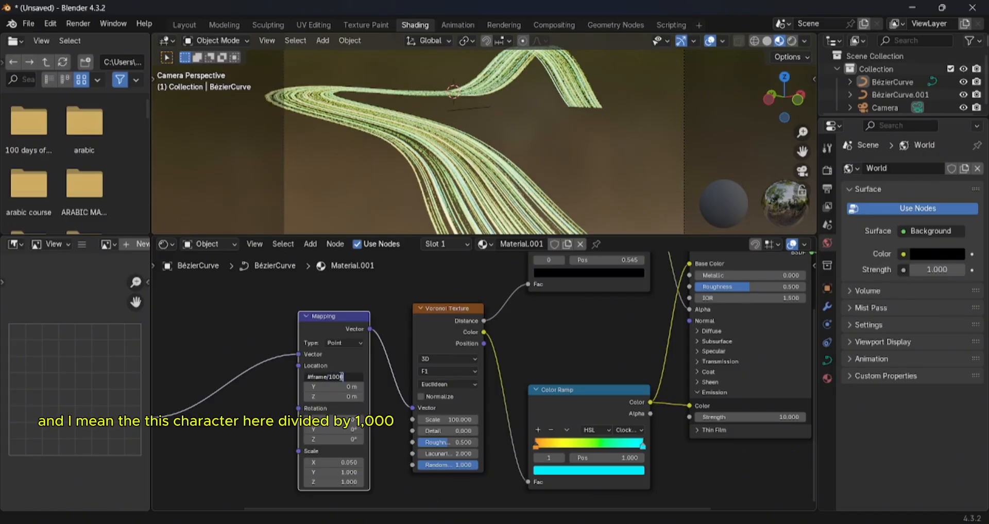
- Finish the Mapping node's X location driver as #frame/1000 and switch to the Layout workspace
{"action": "key", "text": "Return"}
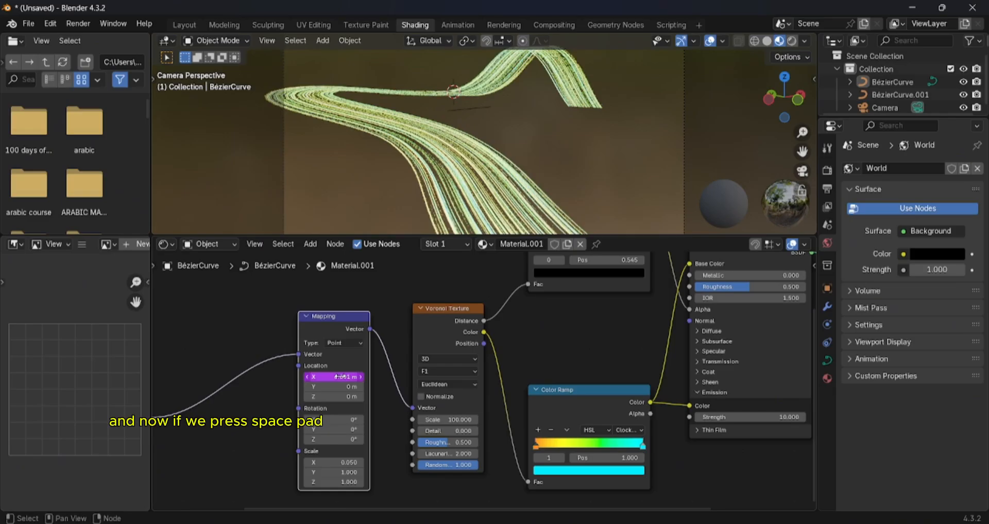
{"action": "left_click_drag", "start_coordinate": [466, 237], "coordinate": [468, 298]}
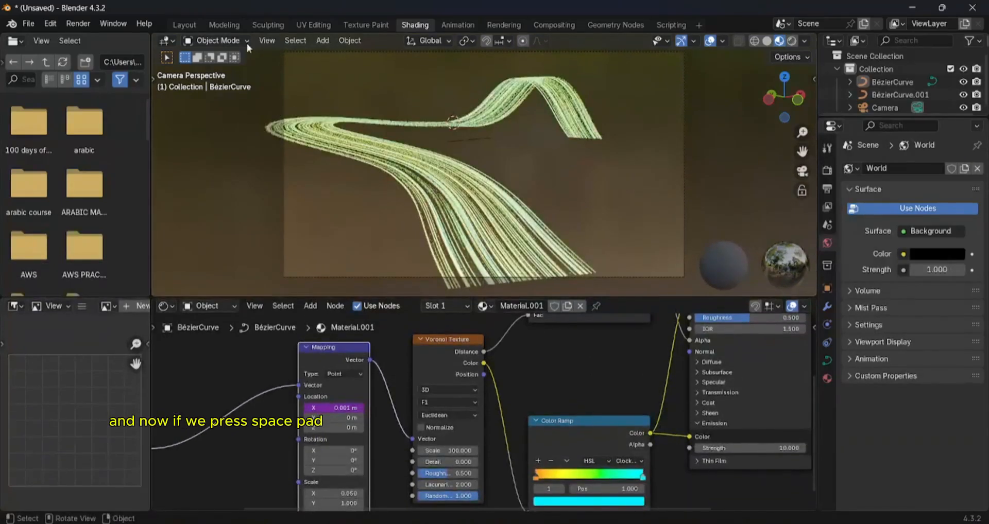
{"action": "left_click", "coordinate": [184, 26]}
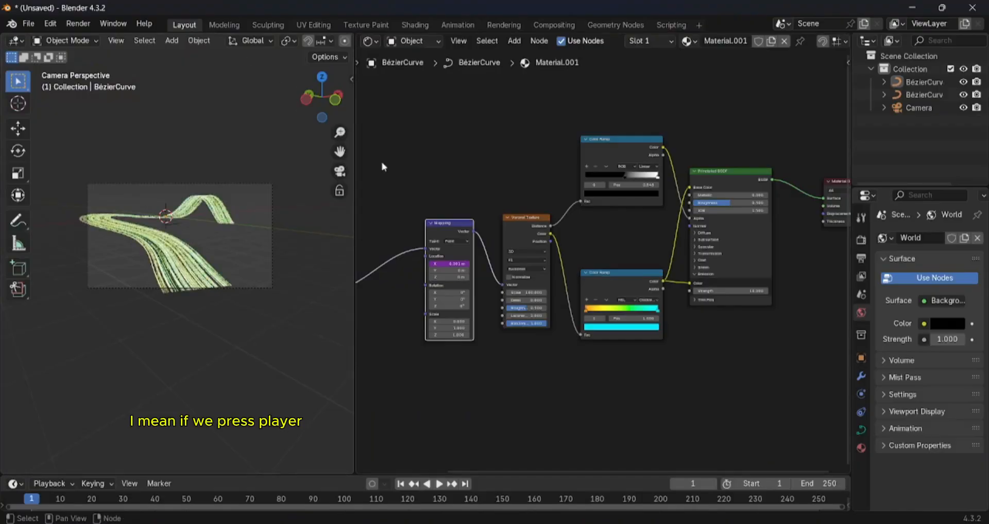
- Play the animation in a widened close-up of the strip to check its speed, and stop playback
{"action": "left_click", "coordinate": [439, 484]}
{"action": "scroll", "coordinate": [242, 256], "scroll_direction": "up", "scroll_amount": 5}
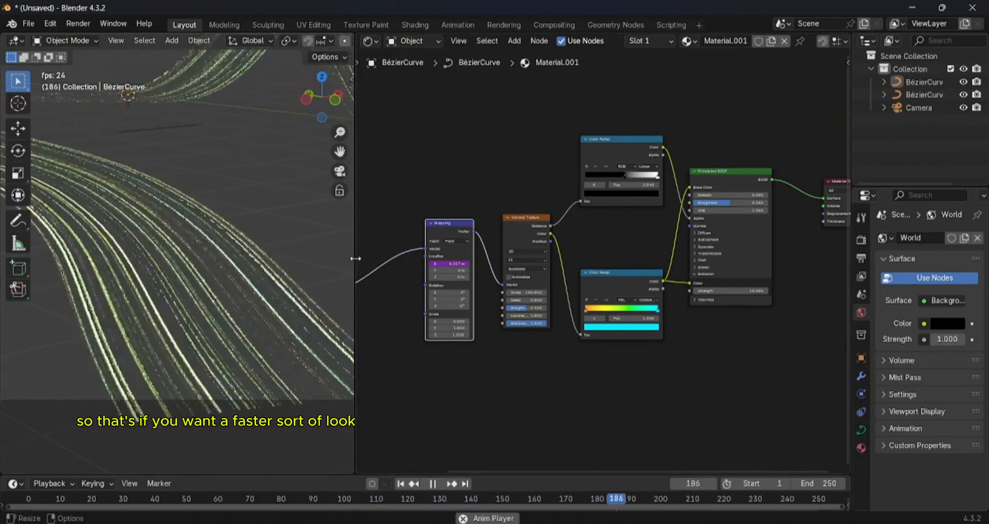
{"action": "left_click_drag", "start_coordinate": [356, 259], "coordinate": [423, 258]}
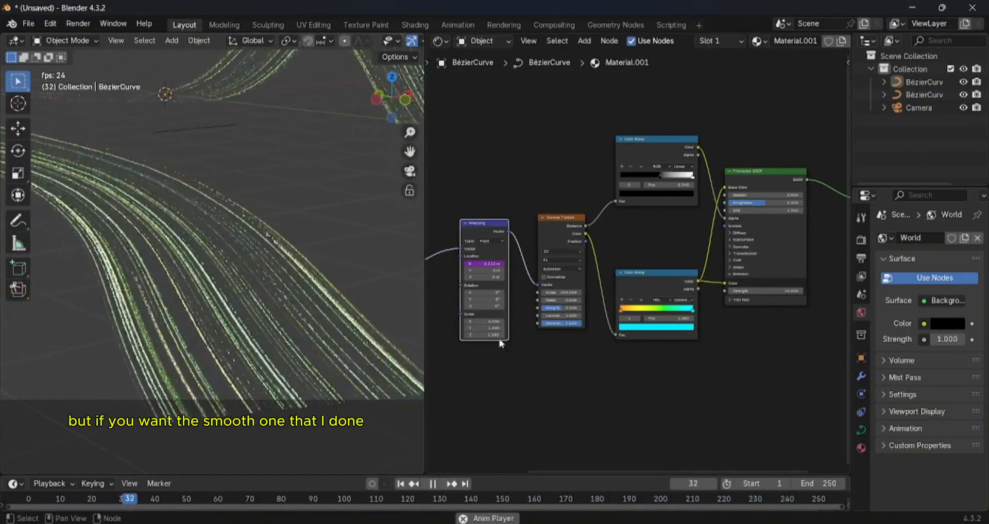
{"action": "key", "text": "space"}
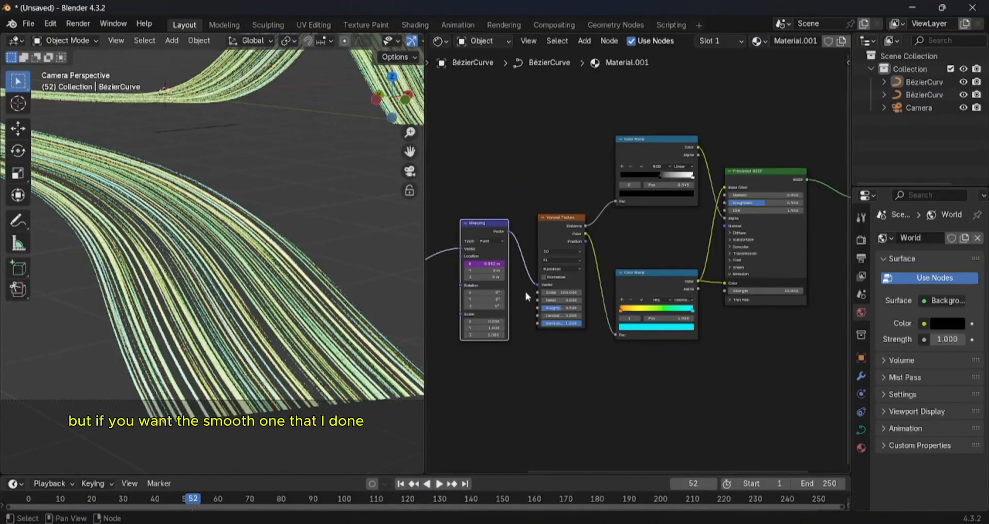
- Replace the Mapping node's X location driver expression with #frame/3000 for slower, smoother motion
{"action": "left_click", "coordinate": [485, 263]}
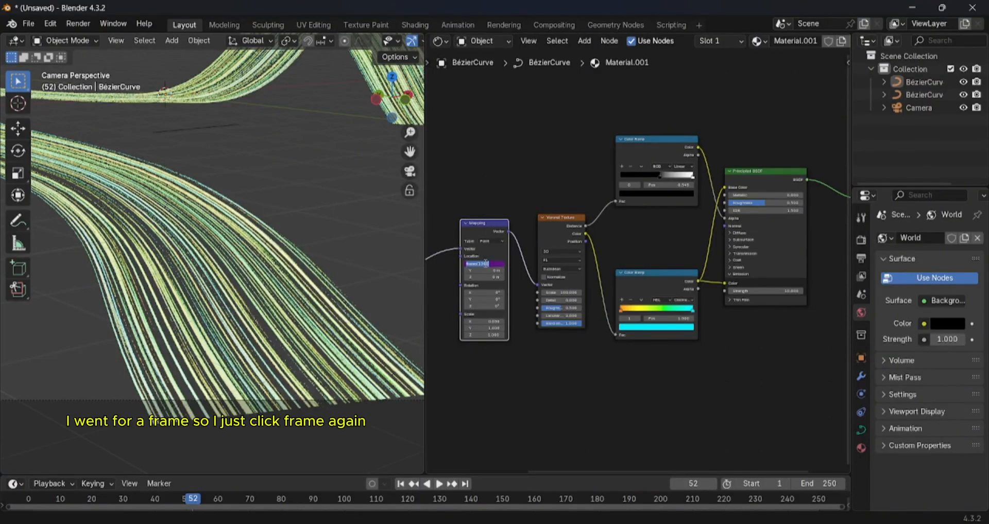
{"action": "type", "text": "#fr"}
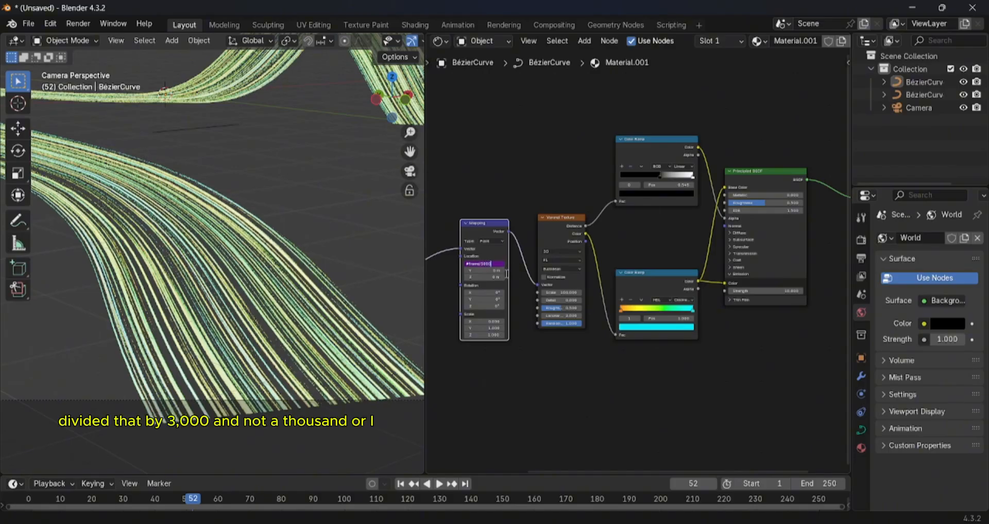
{"action": "key", "text": "Return"}
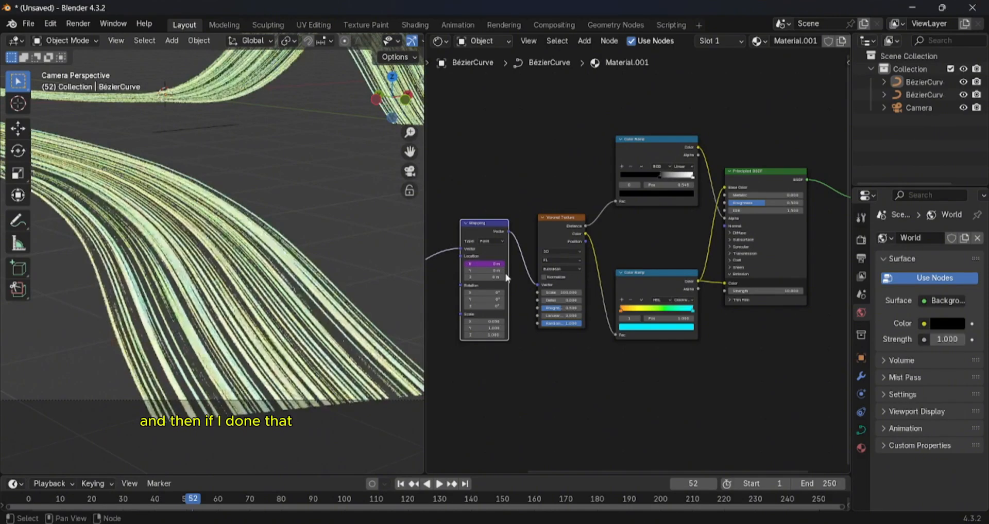
- Play the animation in Rendered viewport shading and fit the whole material node tree in the shader editor
{"action": "left_click", "coordinate": [439, 484]}
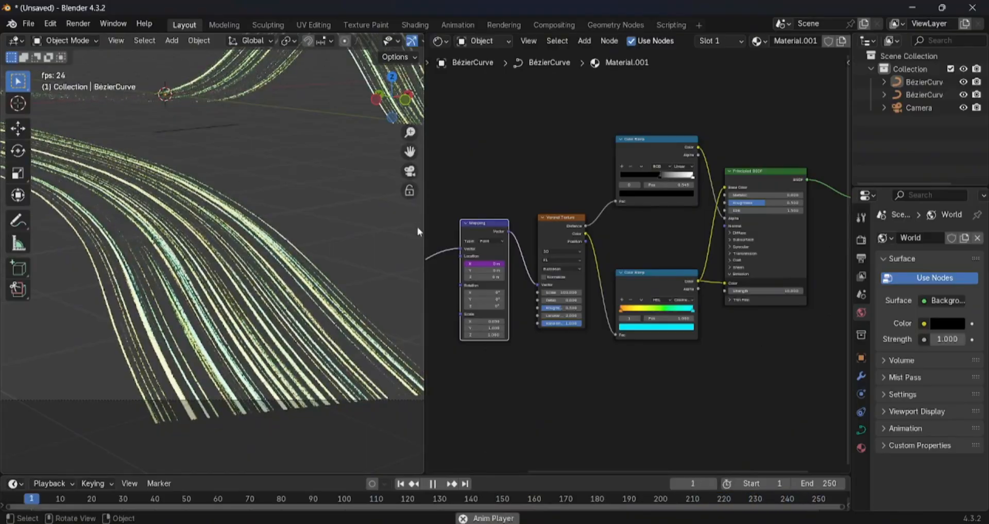
{"action": "left_click_drag", "start_coordinate": [422, 227], "coordinate": [591, 228]}
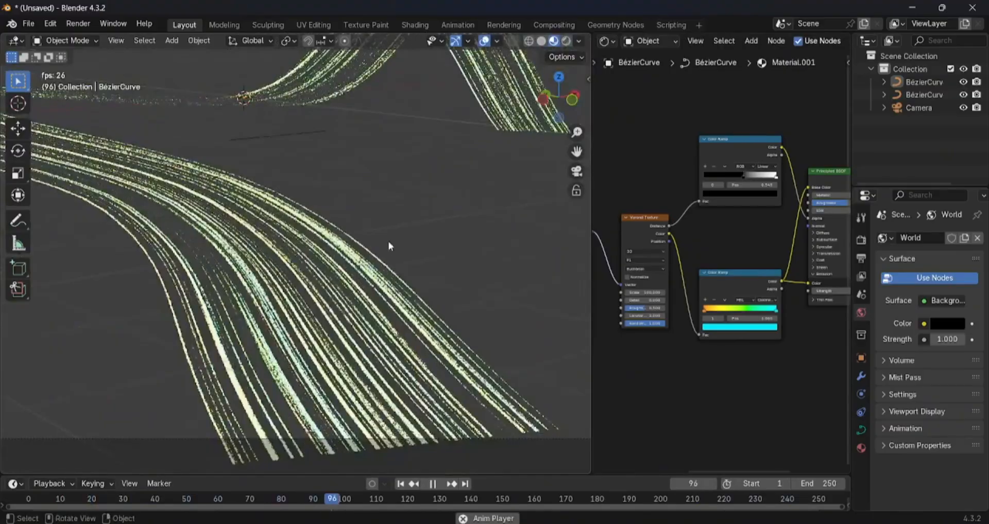
{"action": "left_click", "coordinate": [566, 40]}
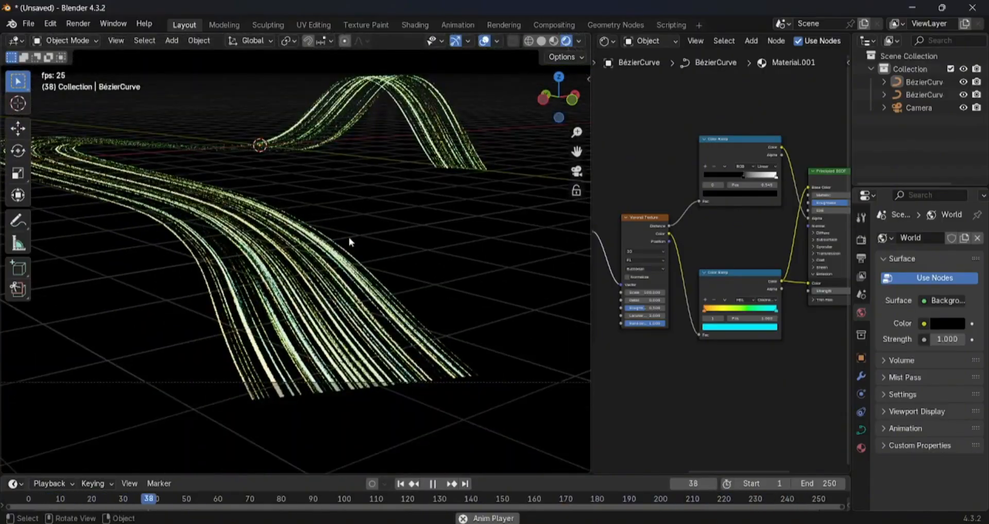
{"action": "left_click_drag", "start_coordinate": [591, 268], "coordinate": [376, 269]}
{"action": "key", "text": "Home"}
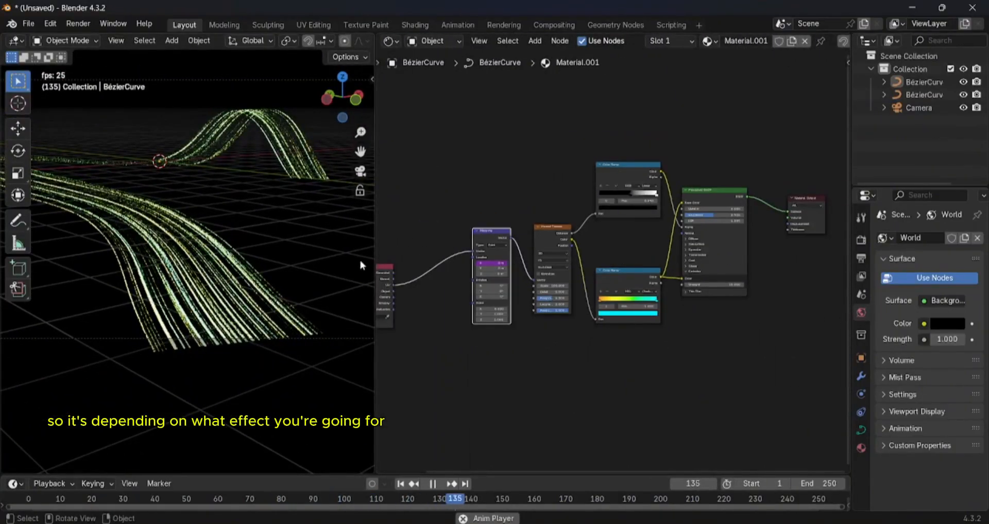
- Enable Raytracing and Motion Blur in the EEVEE render settings
{"action": "left_click", "coordinate": [861, 240]}
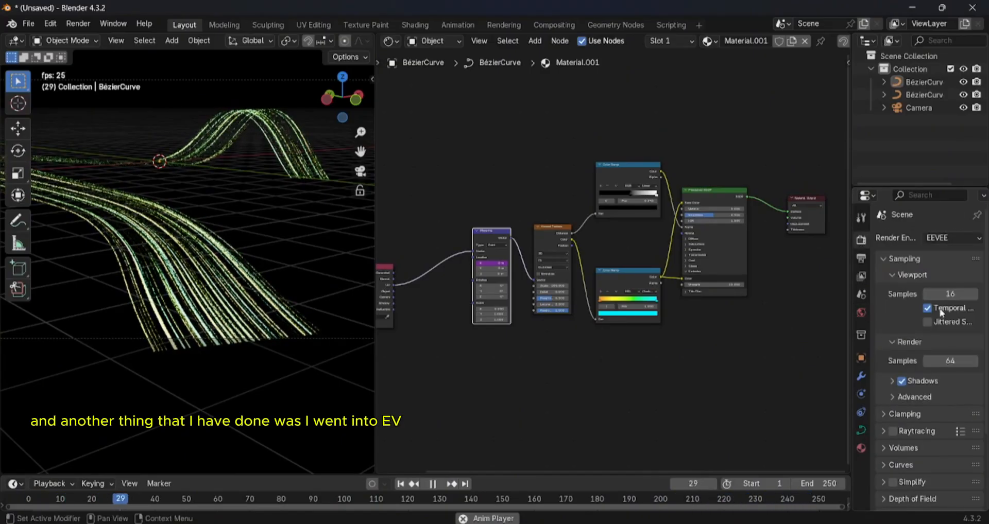
{"action": "scroll", "coordinate": [941, 360], "scroll_direction": "down", "scroll_amount": 3}
{"action": "scroll", "coordinate": [940, 366], "scroll_direction": "down", "scroll_amount": 3}
{"action": "left_click", "coordinate": [892, 333]}
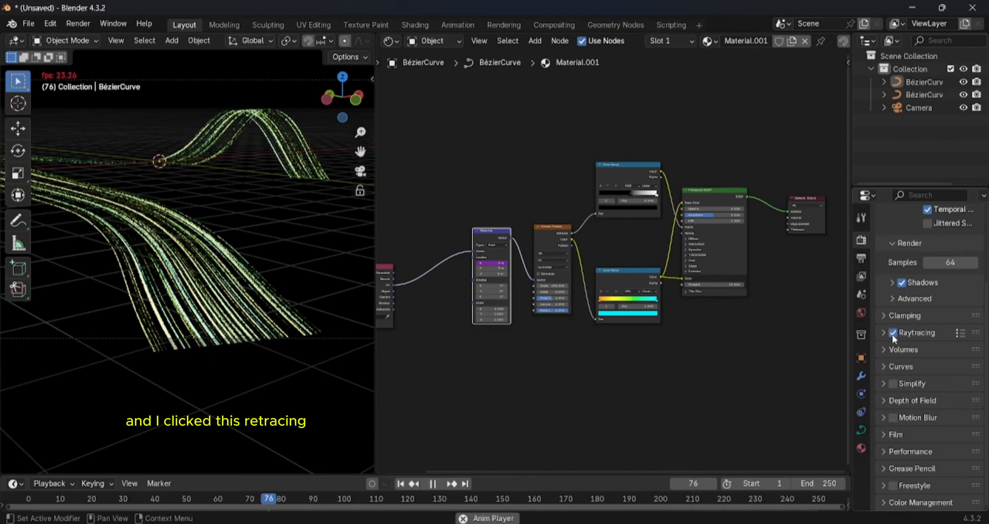
{"action": "left_click", "coordinate": [917, 332]}
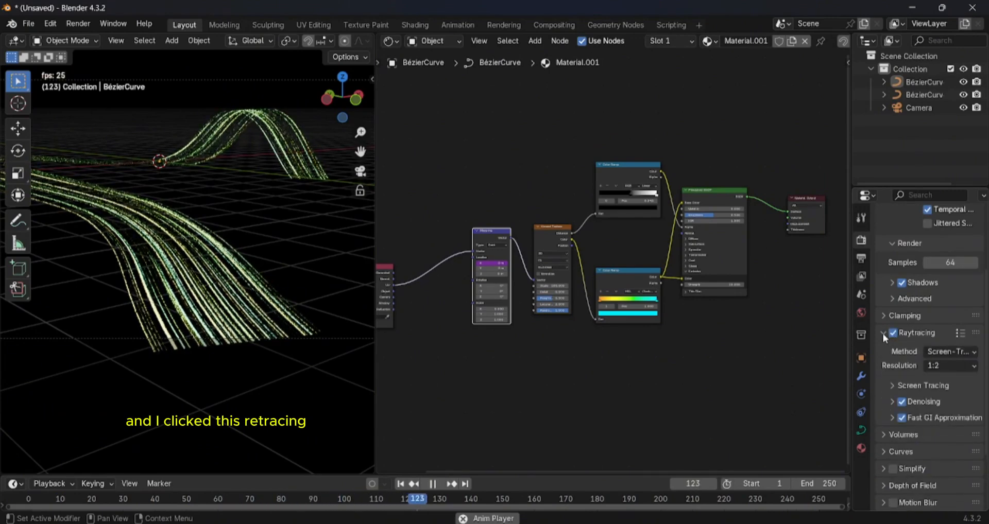
{"action": "left_click", "coordinate": [916, 333]}
{"action": "left_click", "coordinate": [893, 417]}
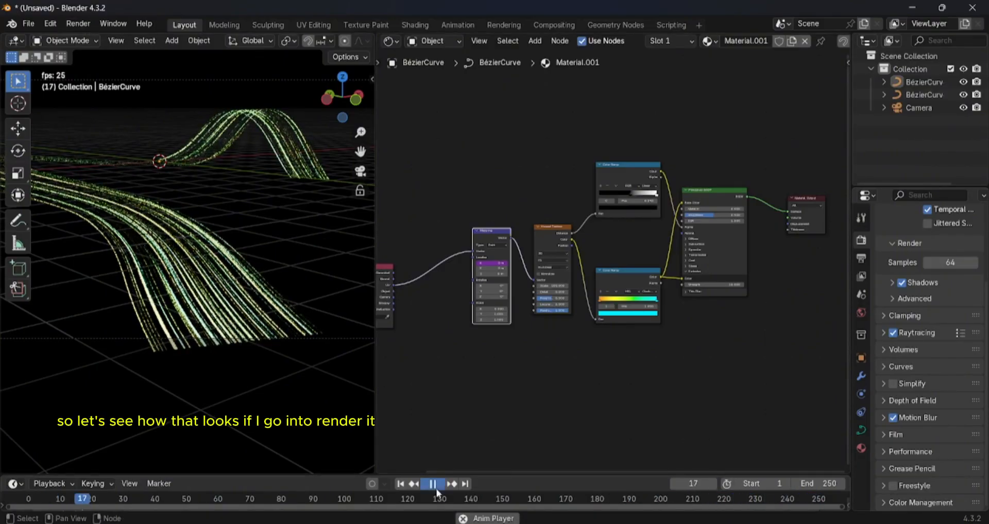
- Stop playback, render the current frame to check the whole image, and close the render window
{"action": "key", "text": "space"}
{"action": "left_click", "coordinate": [78, 23]}
{"action": "left_click", "coordinate": [95, 38]}
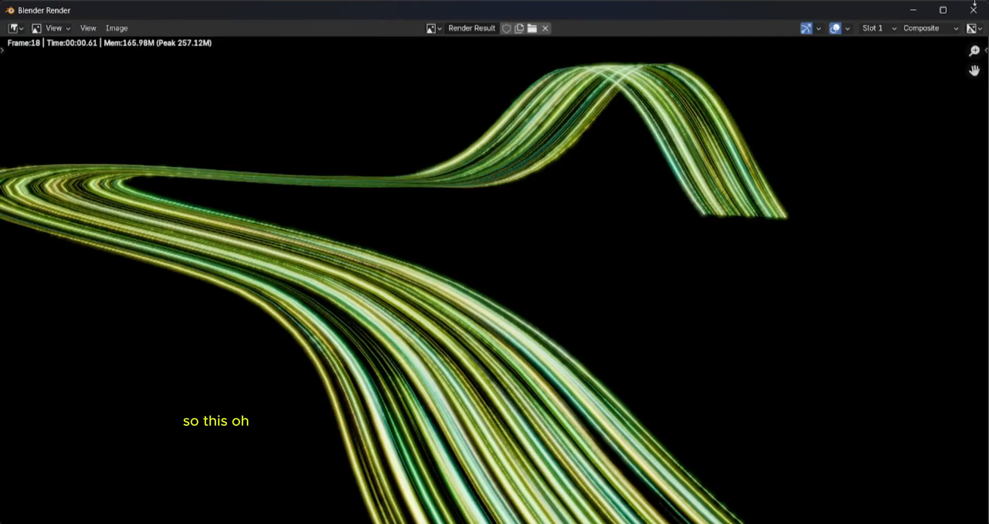
{"action": "key", "text": "Home"}
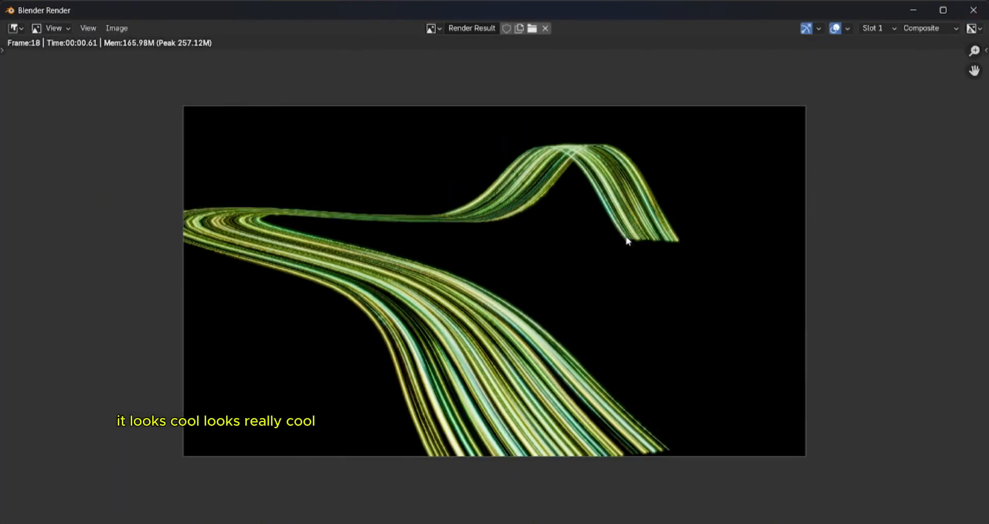
{"action": "left_click", "coordinate": [985, 9]}
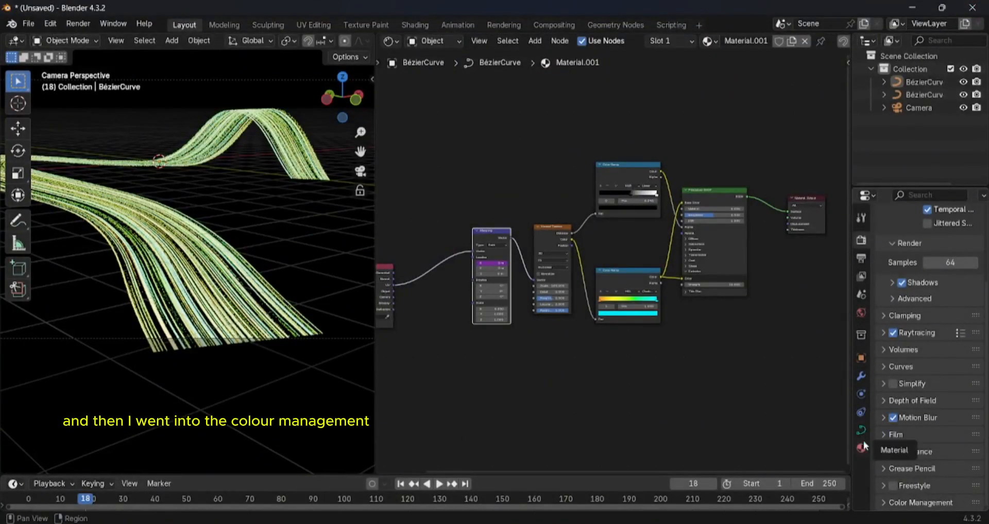
- Set the Color Management view transform to Standard, keeping sRGB as the display device
{"action": "left_click", "coordinate": [914, 503]}
{"action": "scroll", "coordinate": [935, 475], "scroll_direction": "down", "scroll_amount": 3}
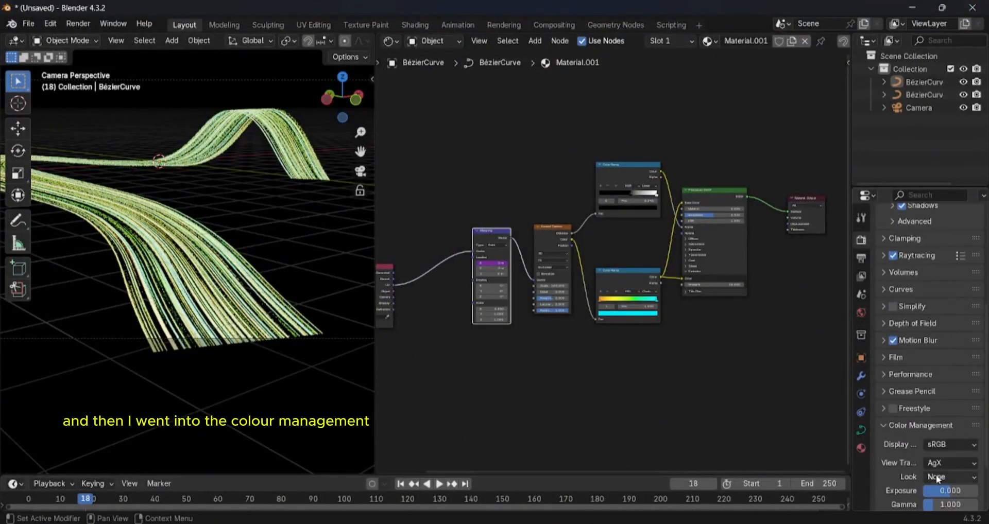
{"action": "left_click", "coordinate": [942, 444]}
{"action": "left_click", "coordinate": [943, 458]}
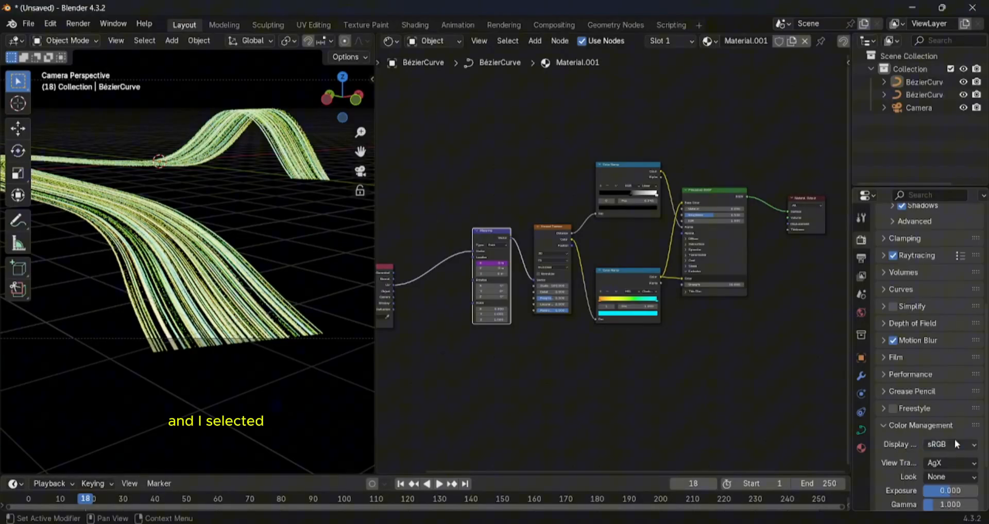
{"action": "left_click", "coordinate": [941, 468]}
{"action": "left_click", "coordinate": [924, 366]}
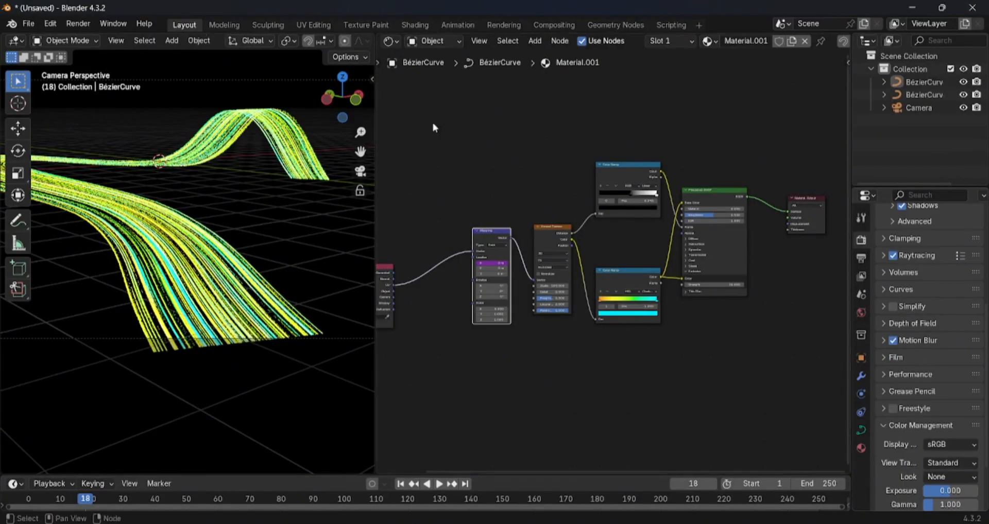
- Render the frame with the Standard view transform, inspect the full image, and close the render window
{"action": "left_click", "coordinate": [78, 24]}
{"action": "left_click", "coordinate": [98, 38]}
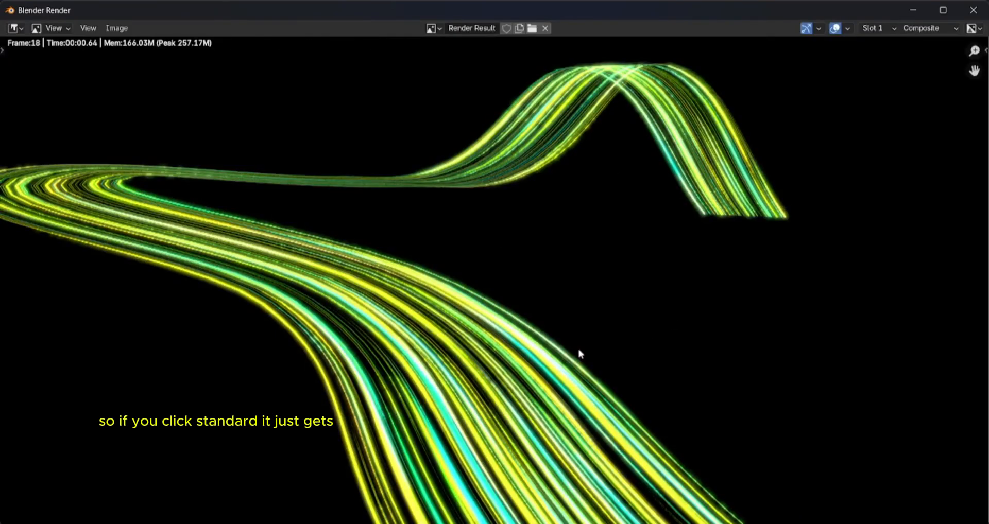
{"action": "scroll", "coordinate": [579, 354], "scroll_direction": "down", "scroll_amount": 2}
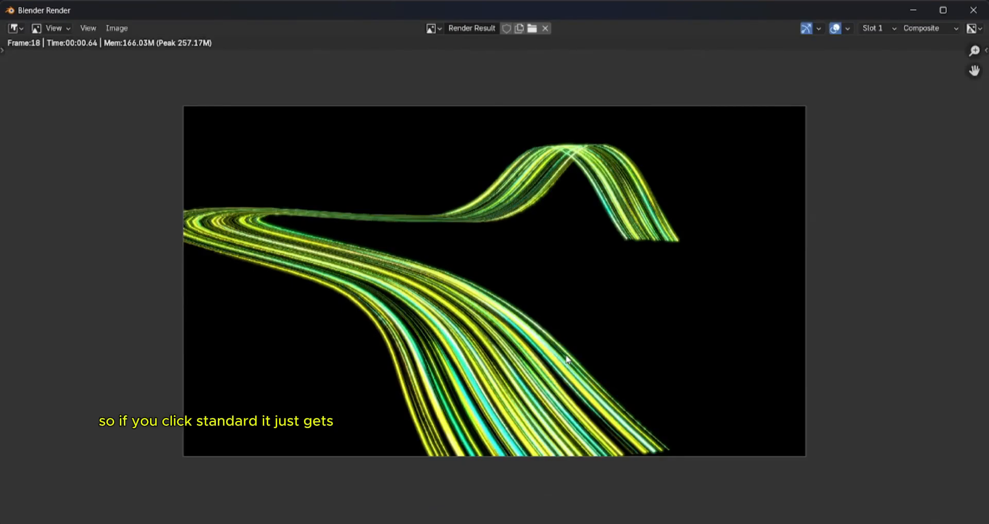
{"action": "left_click", "coordinate": [972, 11]}
- Set the view transform back to AgX and render the frame again for comparison
{"action": "left_click", "coordinate": [947, 463]}
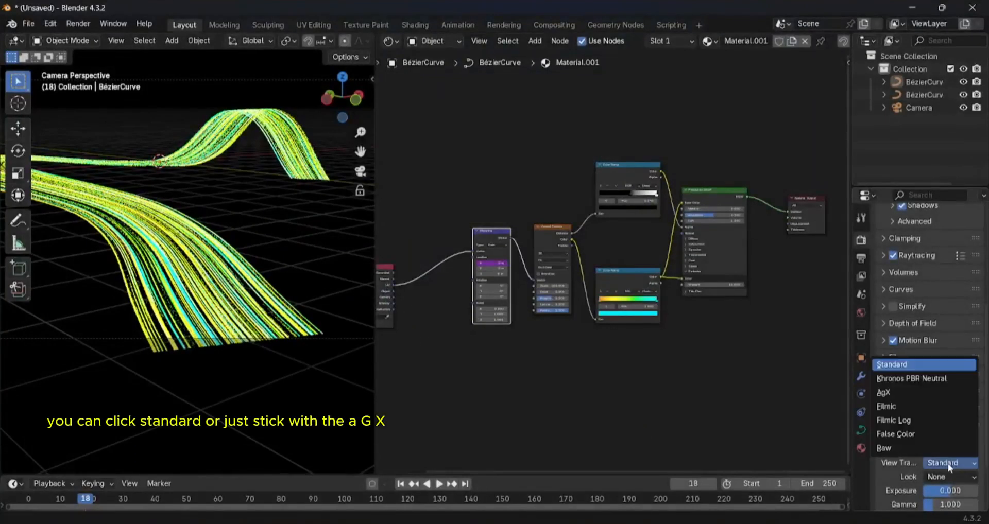
{"action": "left_click", "coordinate": [918, 393]}
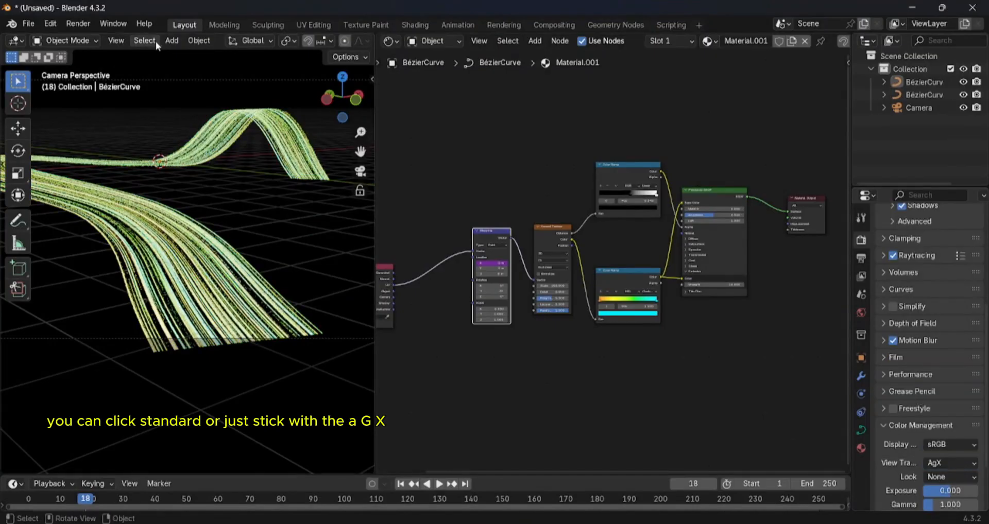
{"action": "left_click", "coordinate": [78, 24]}
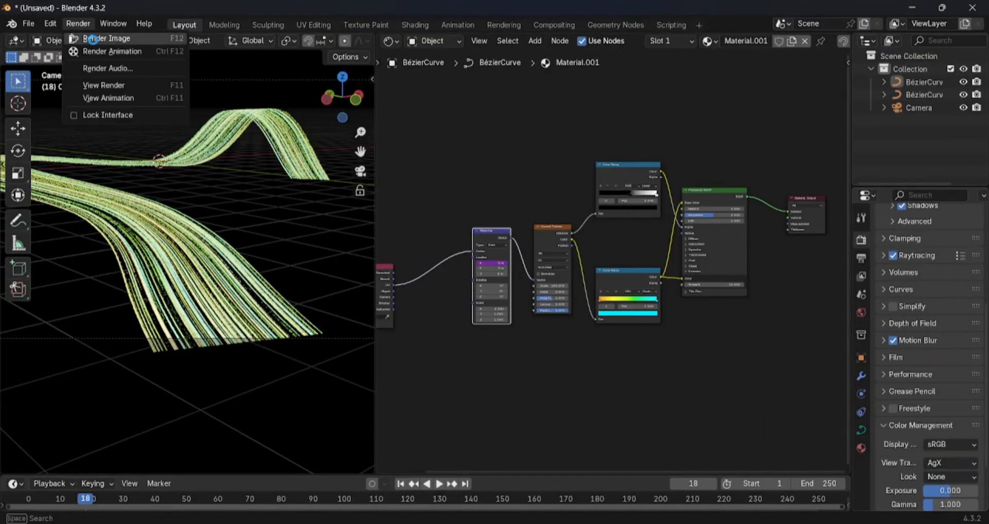
{"action": "left_click", "coordinate": [95, 34]}
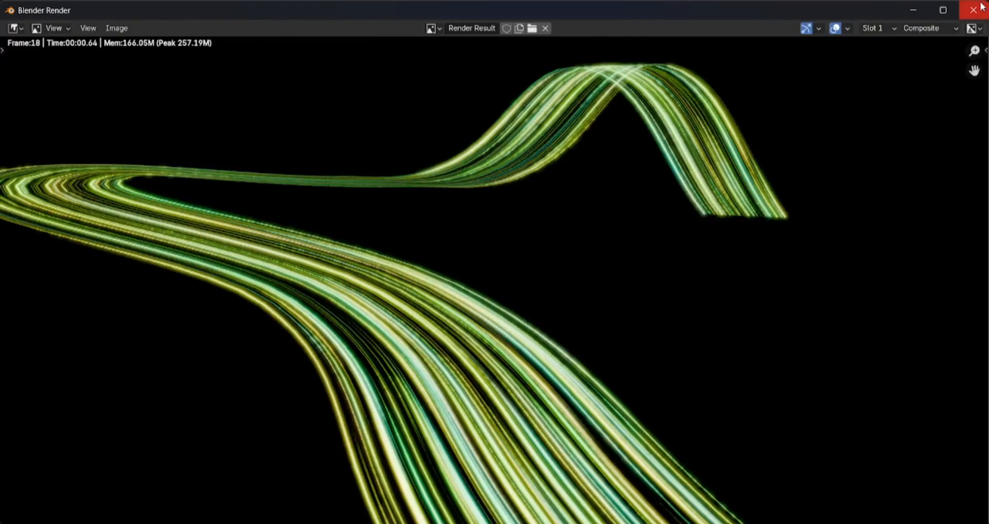
{"action": "left_click", "coordinate": [972, 10]}
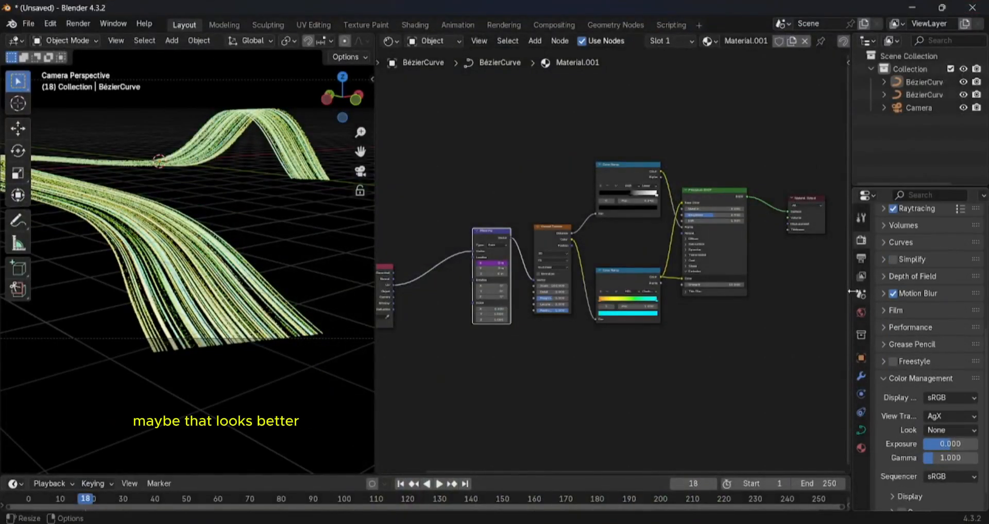
{"action": "left_click", "coordinate": [861, 258]}
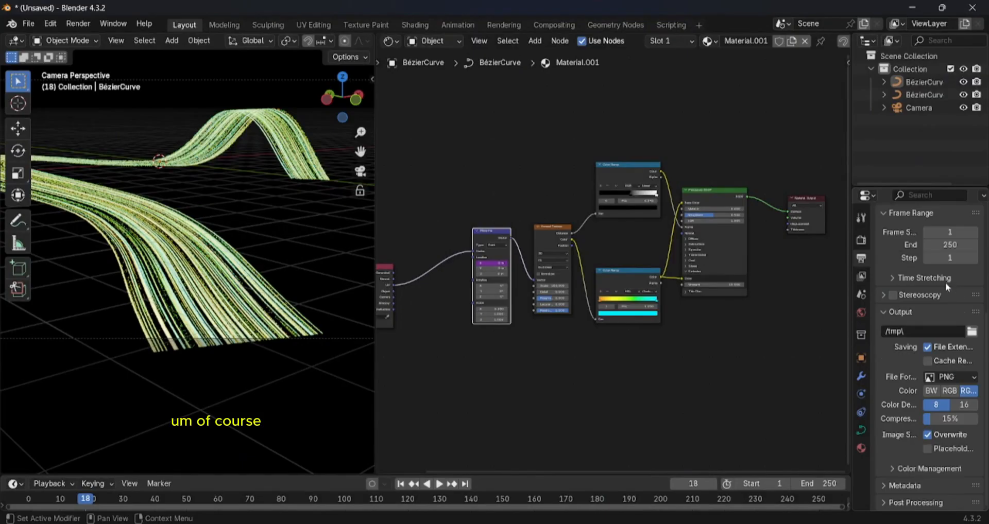
{"action": "left_click", "coordinate": [861, 240]}
{"action": "scroll", "coordinate": [926, 458], "scroll_direction": "down", "scroll_amount": 7}
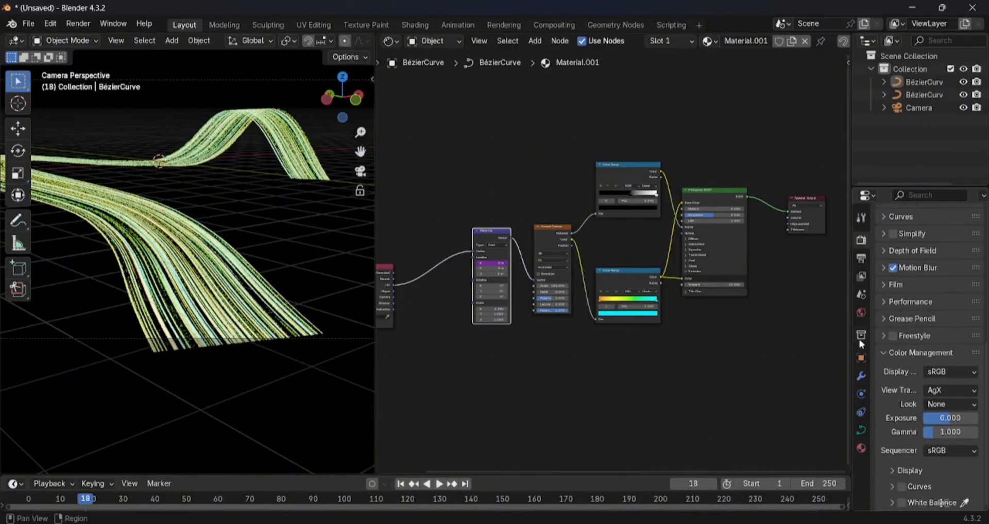
{"action": "left_click", "coordinate": [861, 312]}
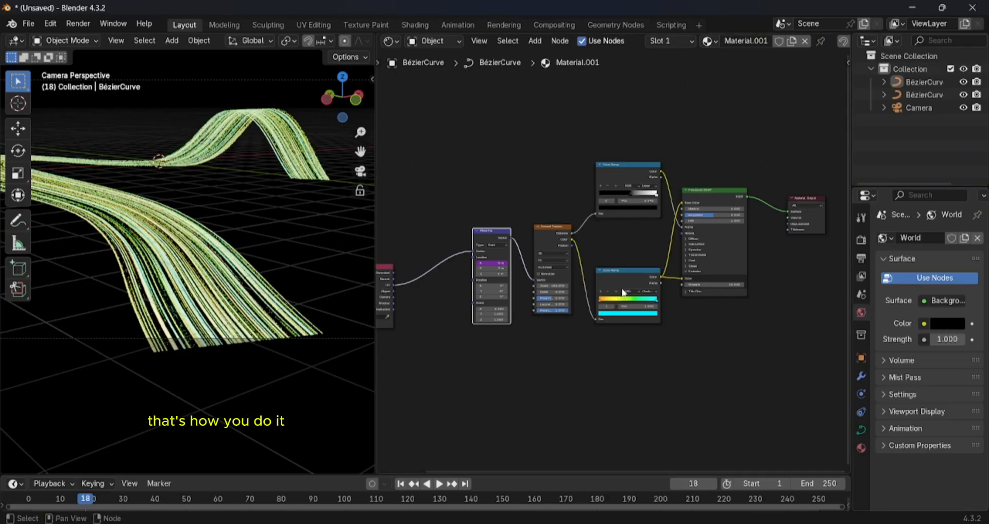
- Move the rainbow Color Ramp node up, closer beneath the black-and-white Color Ramp node
{"action": "scroll", "coordinate": [592, 317], "scroll_direction": "up", "scroll_amount": 4}
{"action": "left_click_drag", "start_coordinate": [633, 295], "coordinate": [635, 236]}
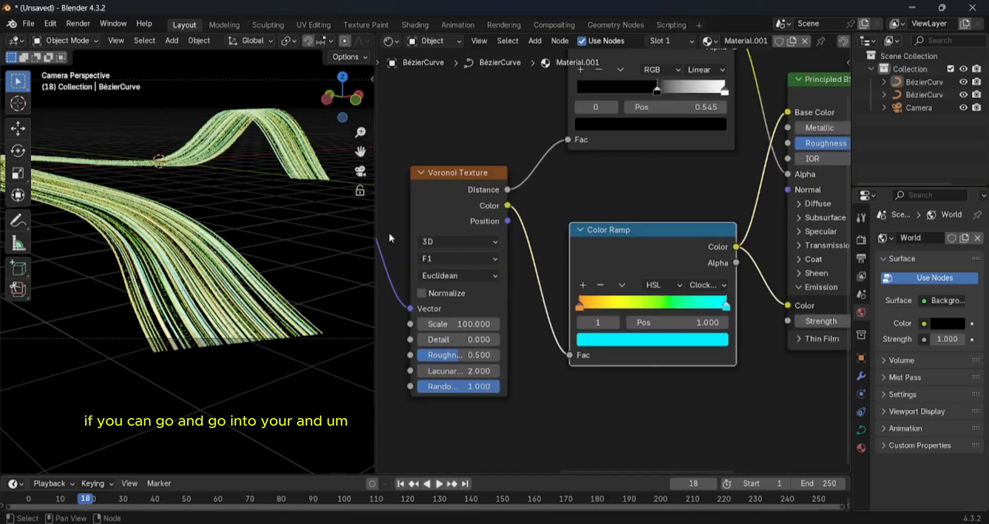
{"action": "scroll", "coordinate": [298, 222], "scroll_direction": "up", "scroll_amount": 4}
{"action": "scroll", "coordinate": [330, 49], "scroll_direction": "down", "scroll_amount": 8}
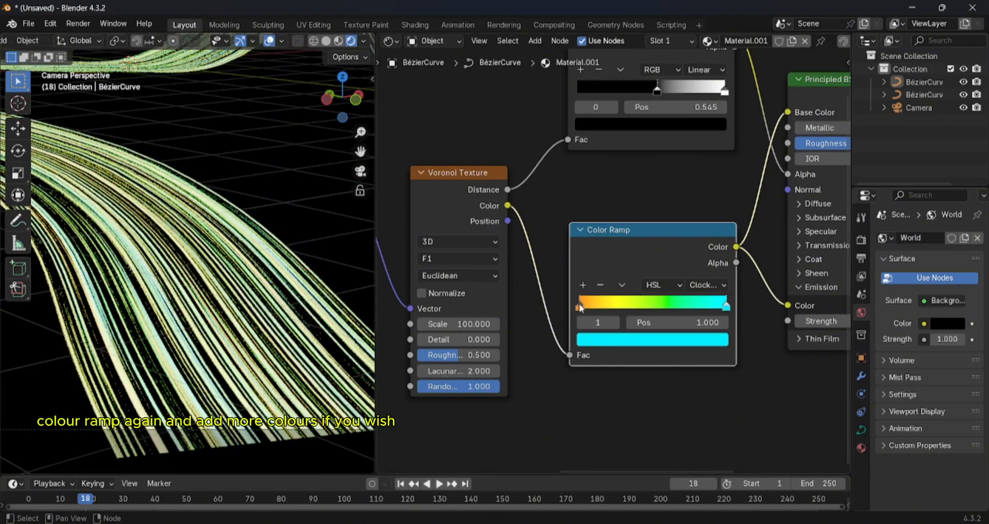
- Change the cyan end stop of the rainbow Color Ramp to pink, keeping the orange start stop
{"action": "left_click", "coordinate": [579, 308]}
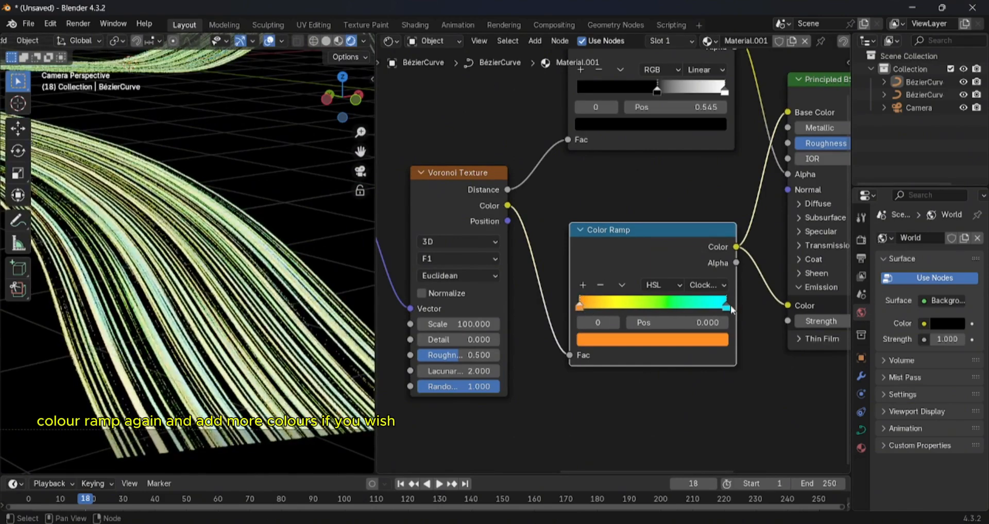
{"action": "left_click", "coordinate": [727, 306]}
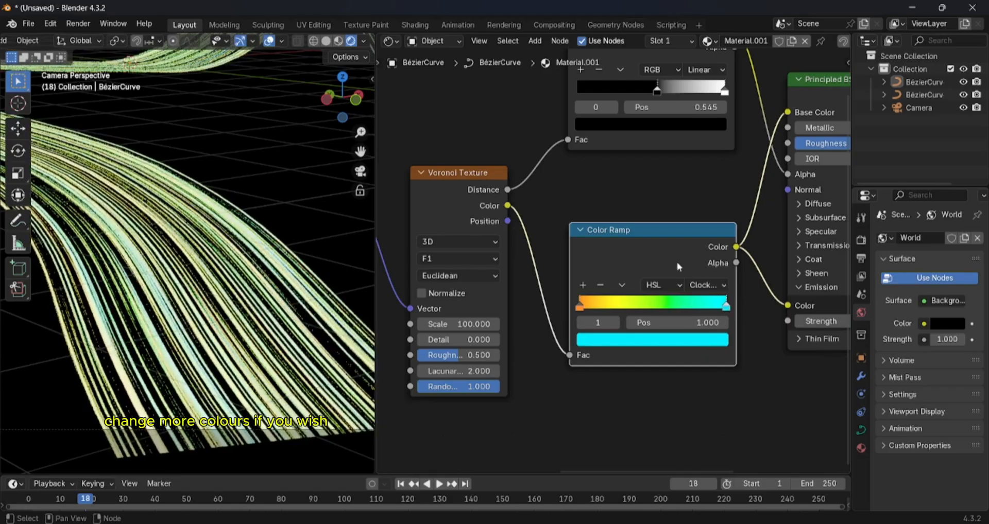
{"action": "left_click", "coordinate": [688, 339]}
{"action": "mouse_move", "coordinate": [641, 113]}
{"action": "left_mouse_down"}
{"action": "mouse_move", "coordinate": [669, 123]}
{"action": "mouse_move", "coordinate": [674, 209]}
{"action": "left_mouse_up"}
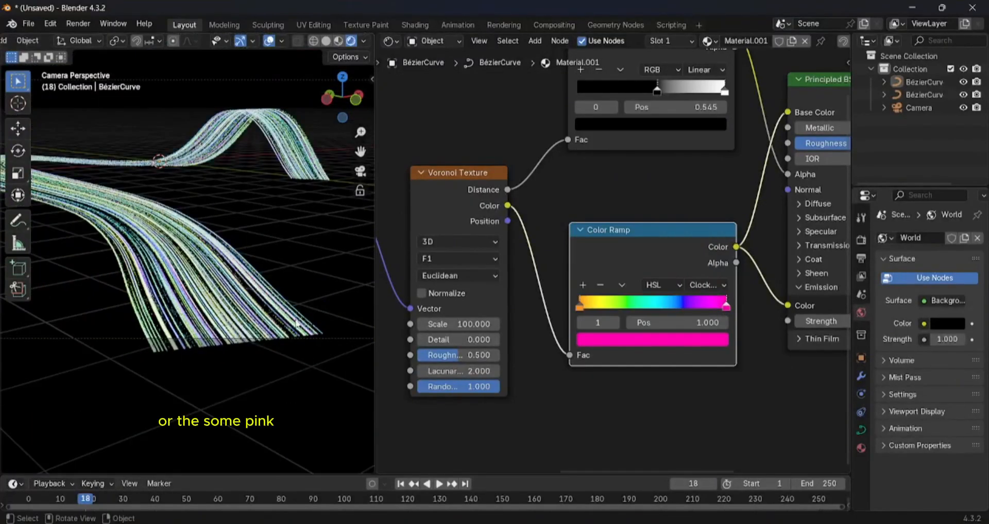
- Move the black stop of the black-and-white Color Ramp to position 0.600, keeping the white stop at 1.000
{"action": "scroll", "coordinate": [681, 154], "scroll_direction": "up", "scroll_amount": 2}
{"action": "middle_click_drag", "start_coordinate": [679, 165], "coordinate": [671, 241]}
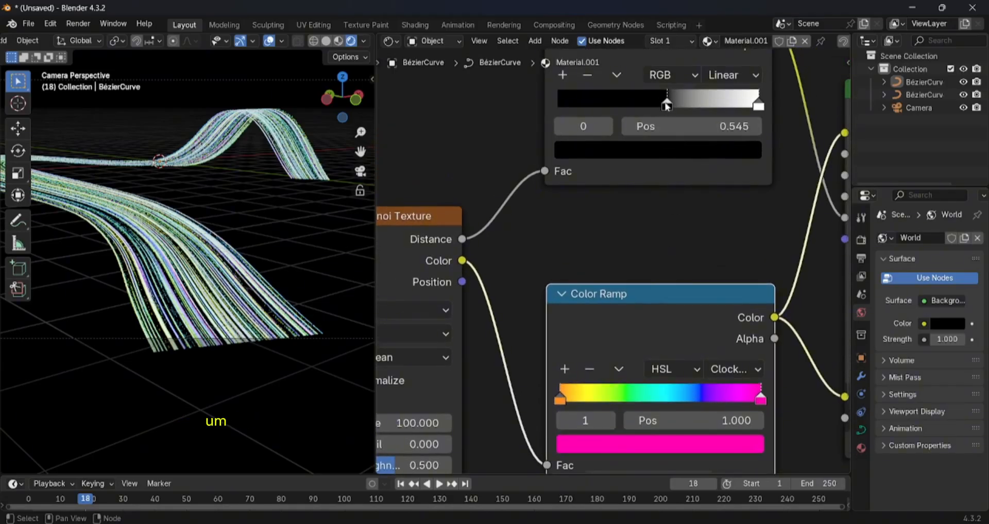
{"action": "left_click_drag", "start_coordinate": [665, 105], "coordinate": [677, 107]}
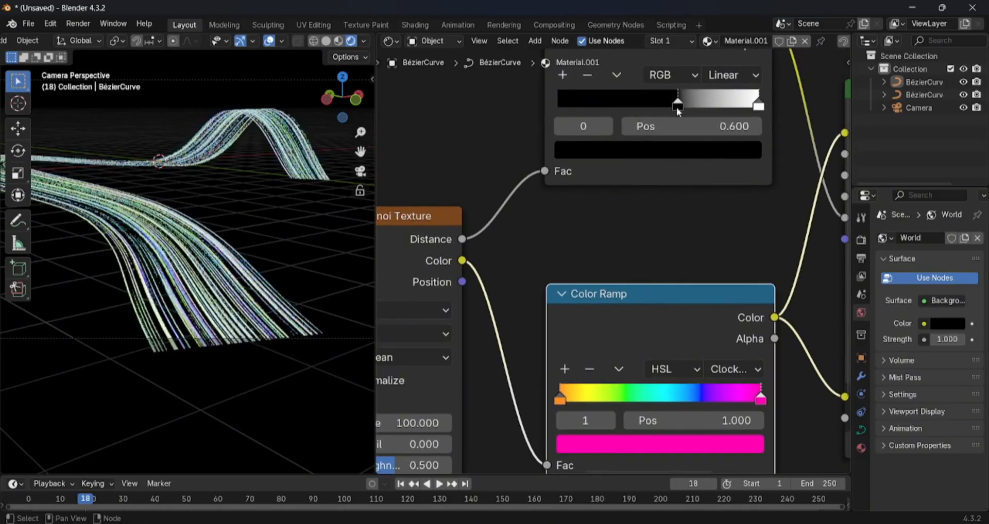
{"action": "mouse_move", "coordinate": [758, 105]}
{"action": "left_mouse_down"}
{"action": "mouse_move", "coordinate": [742, 106]}
{"action": "mouse_move", "coordinate": [762, 107]}
{"action": "left_mouse_up"}
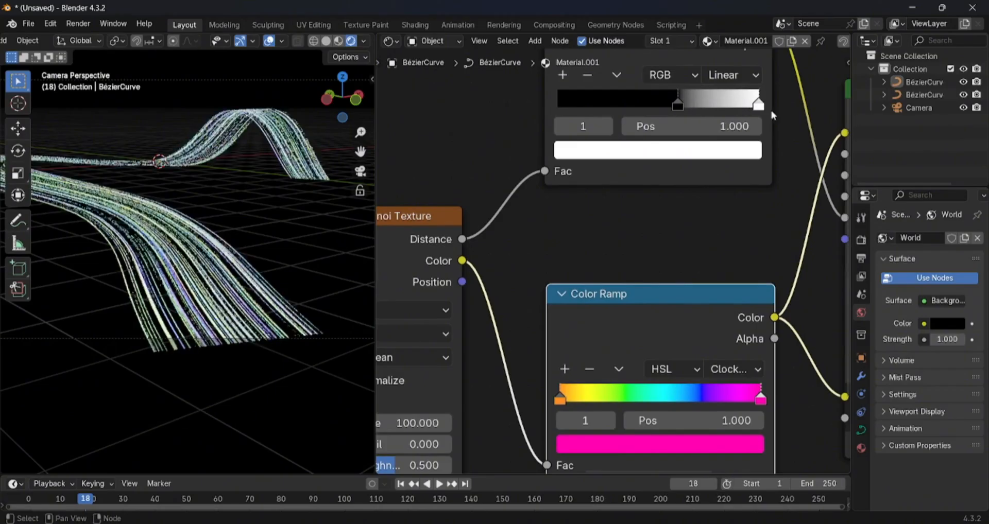
- Render the current frame with the new ramp colours, inspect the image, and close the render window
{"action": "left_click", "coordinate": [79, 24]}
{"action": "left_click", "coordinate": [103, 36]}
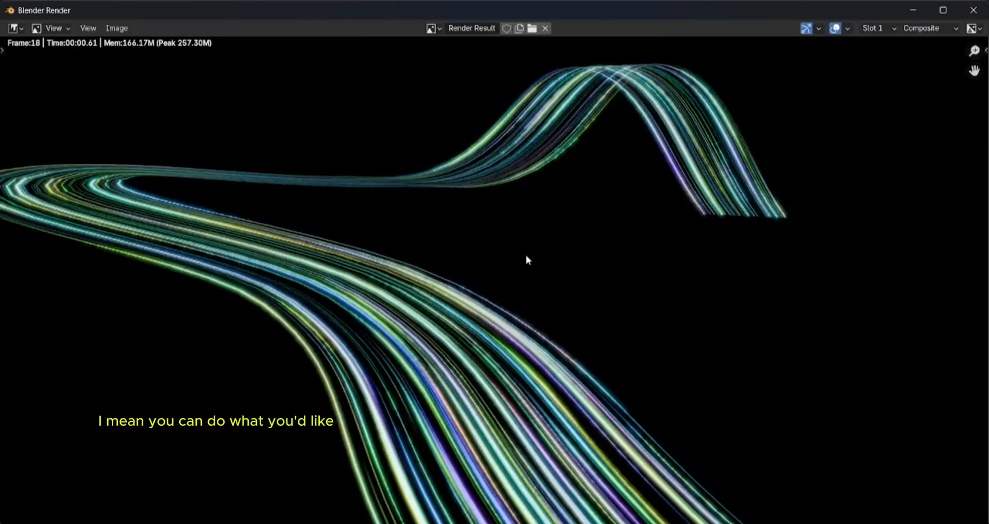
{"action": "scroll", "coordinate": [524, 258], "scroll_direction": "down", "scroll_amount": 3}
{"action": "scroll", "coordinate": [520, 265], "scroll_direction": "up", "scroll_amount": 3}
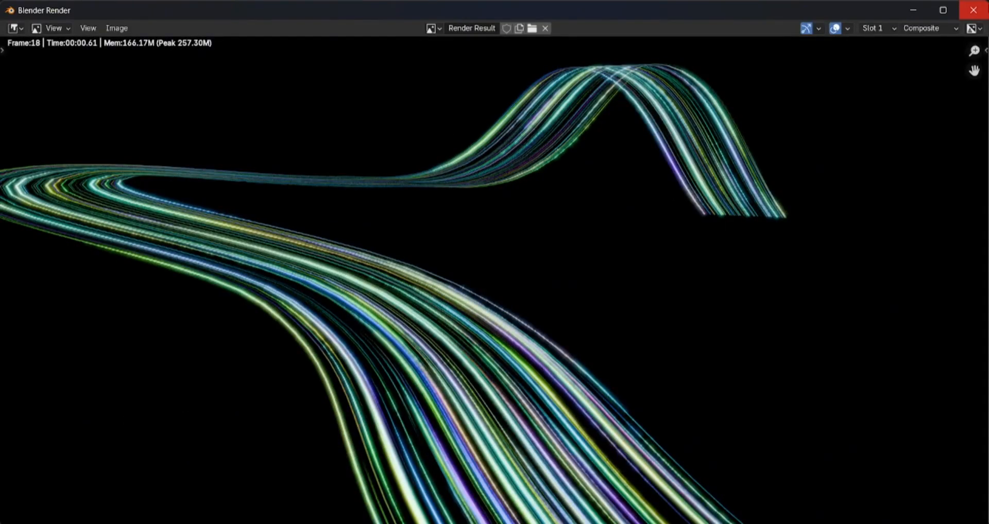
{"action": "left_click", "coordinate": [973, 10]}
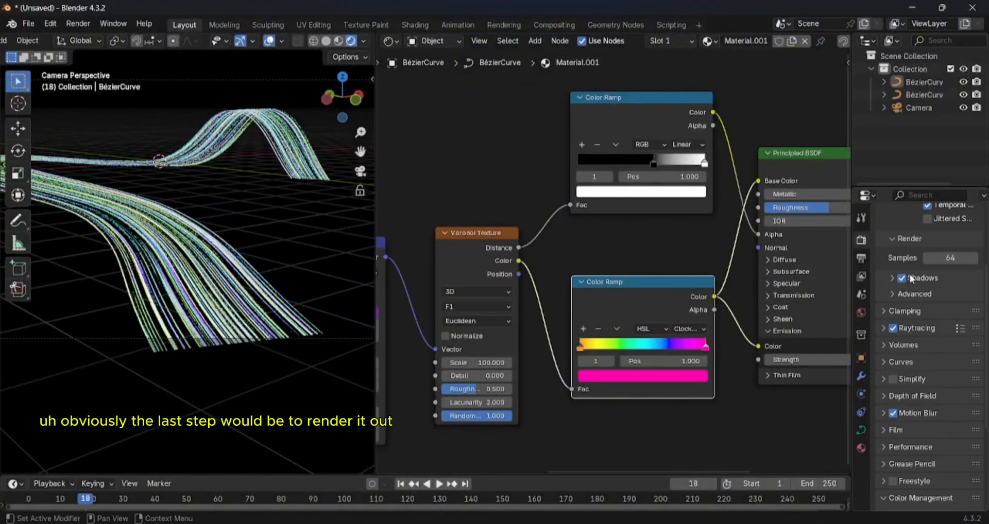
- Widen the output settings area and enable Render Region for the scene's output format
{"action": "left_click", "coordinate": [860, 258]}
{"action": "scroll", "coordinate": [861, 278], "scroll_direction": "down", "scroll_amount": 3}
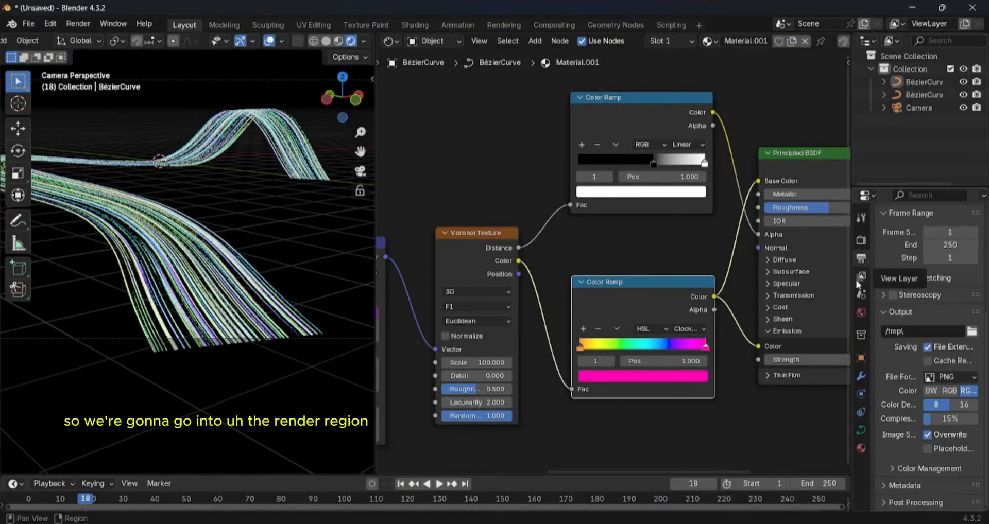
{"action": "left_click_drag", "start_coordinate": [851, 282], "coordinate": [642, 288]}
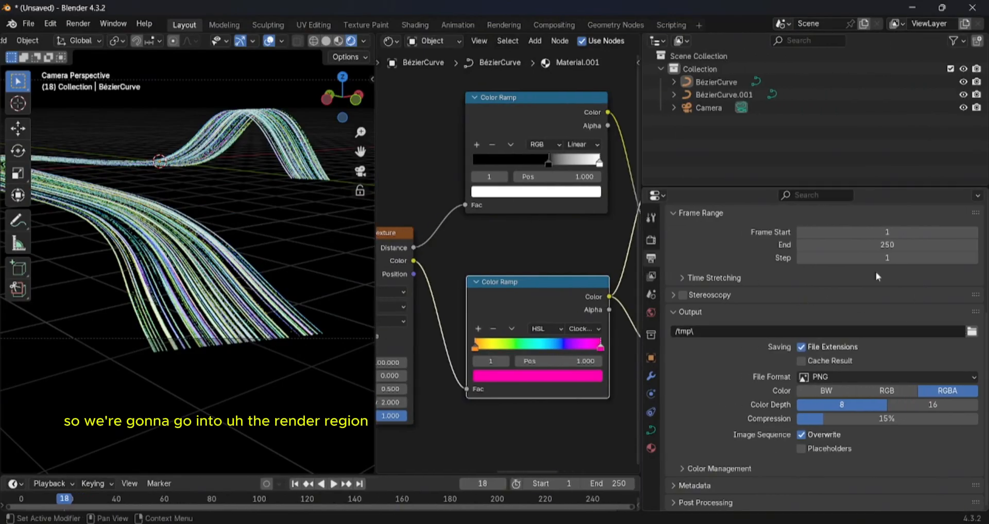
{"action": "scroll", "coordinate": [878, 276], "scroll_direction": "up", "scroll_amount": 5}
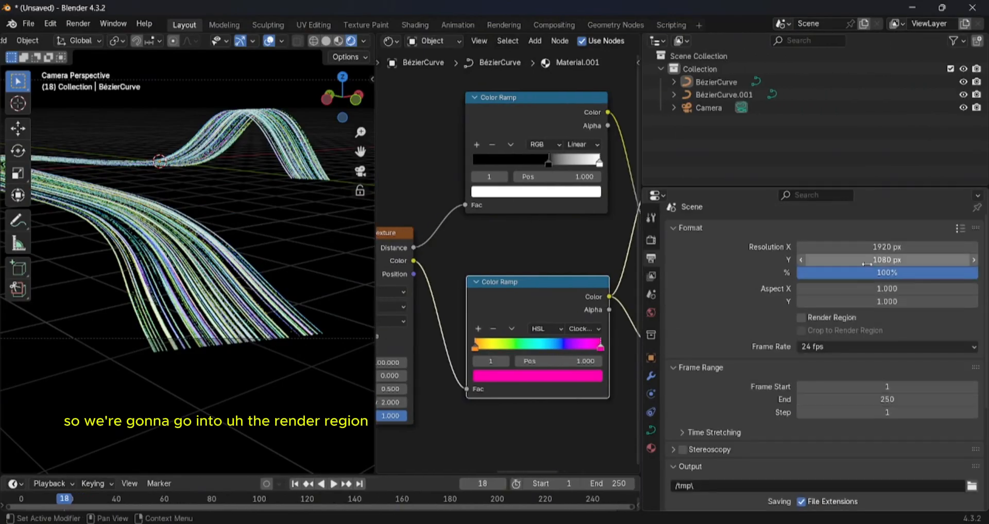
{"action": "left_click", "coordinate": [802, 318]}
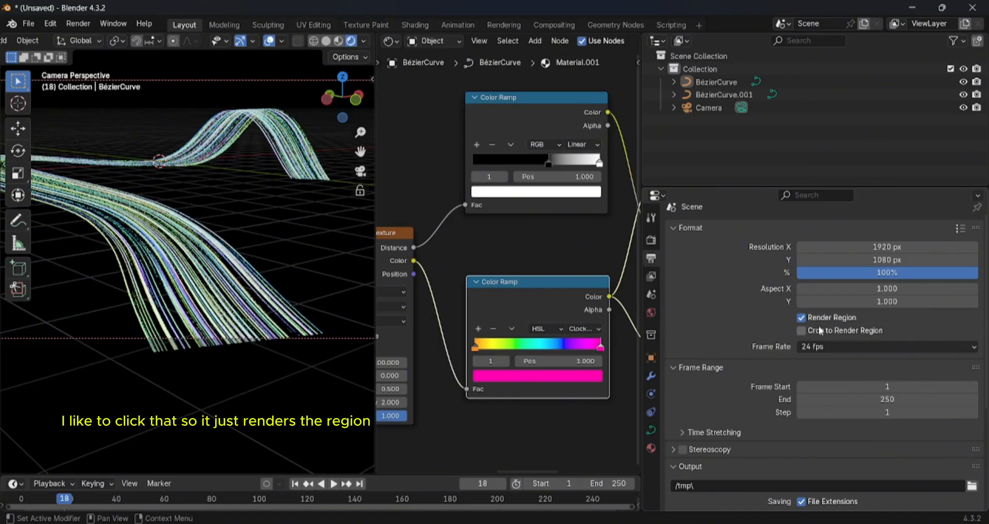
- Set the output file format to FFmpeg Video
{"action": "scroll", "coordinate": [850, 334], "scroll_direction": "down", "scroll_amount": 2}
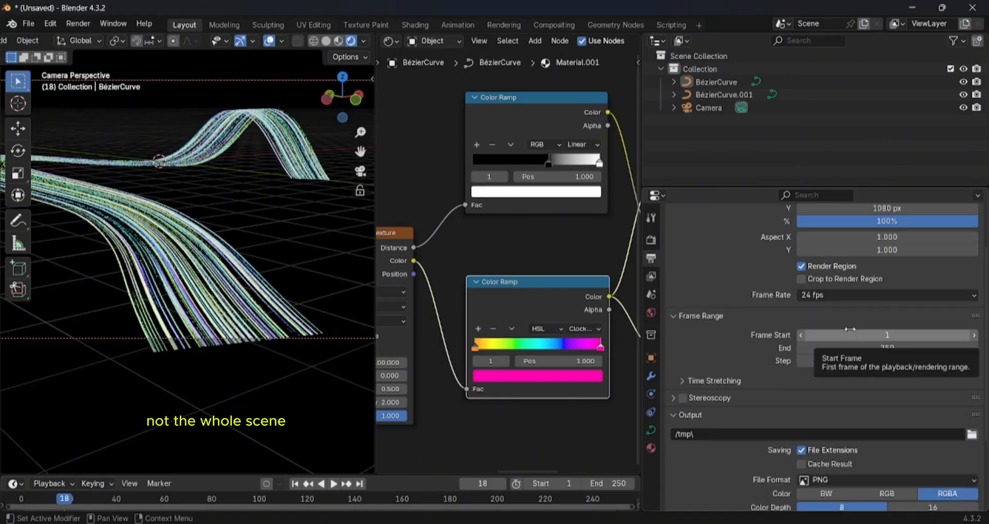
{"action": "scroll", "coordinate": [849, 329], "scroll_direction": "down", "scroll_amount": 4}
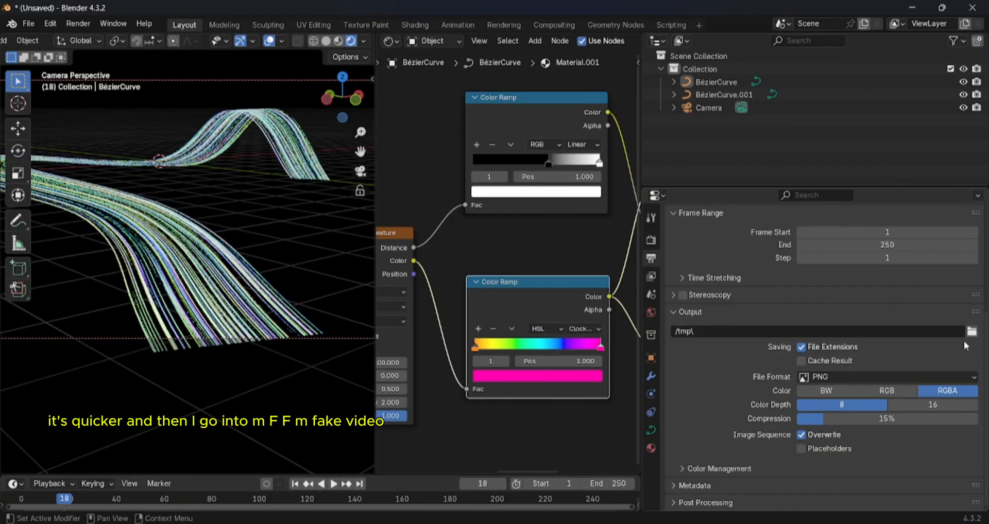
{"action": "left_click", "coordinate": [951, 378]}
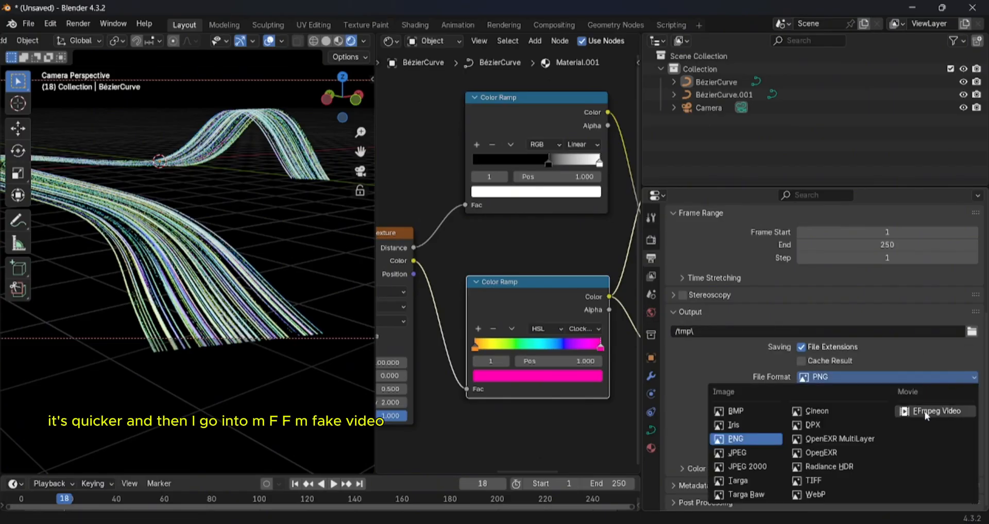
{"action": "left_click", "coordinate": [925, 412]}
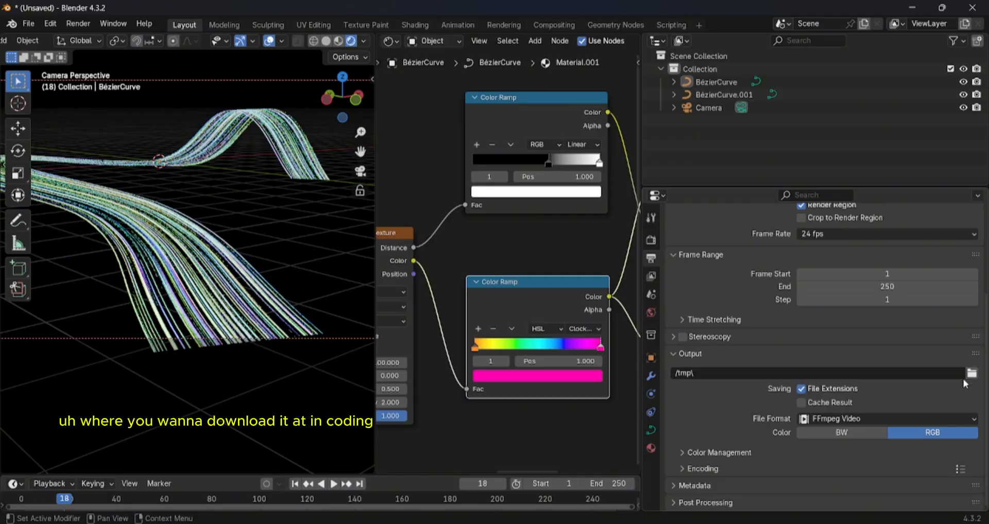
- Expand the output's color management and encoding settings and set the video container to MPEG-4
{"action": "left_click", "coordinate": [731, 451]}
{"action": "scroll", "coordinate": [818, 452], "scroll_direction": "down", "scroll_amount": 5}
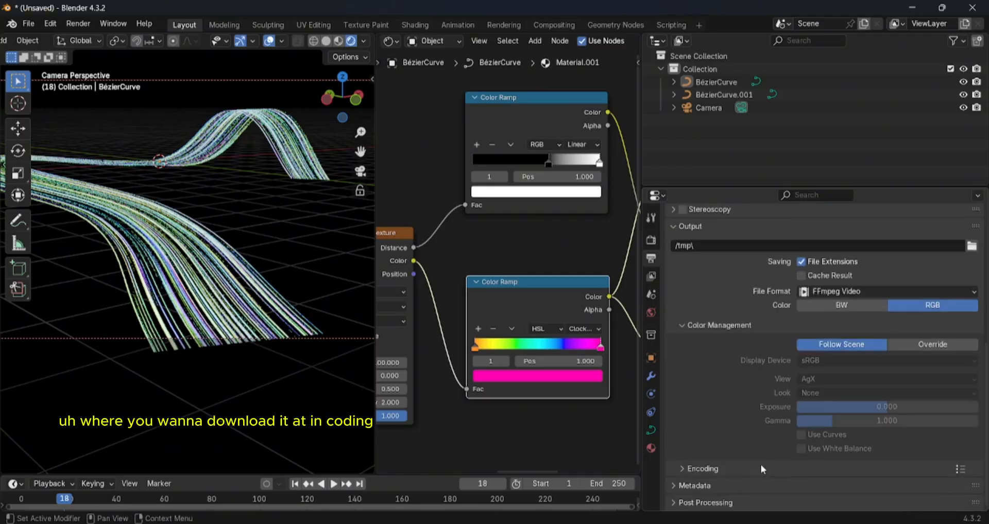
{"action": "left_click", "coordinate": [761, 467]}
{"action": "scroll", "coordinate": [792, 464], "scroll_direction": "down", "scroll_amount": 1}
{"action": "scroll", "coordinate": [793, 462], "scroll_direction": "down", "scroll_amount": 5}
{"action": "left_click", "coordinate": [914, 335]}
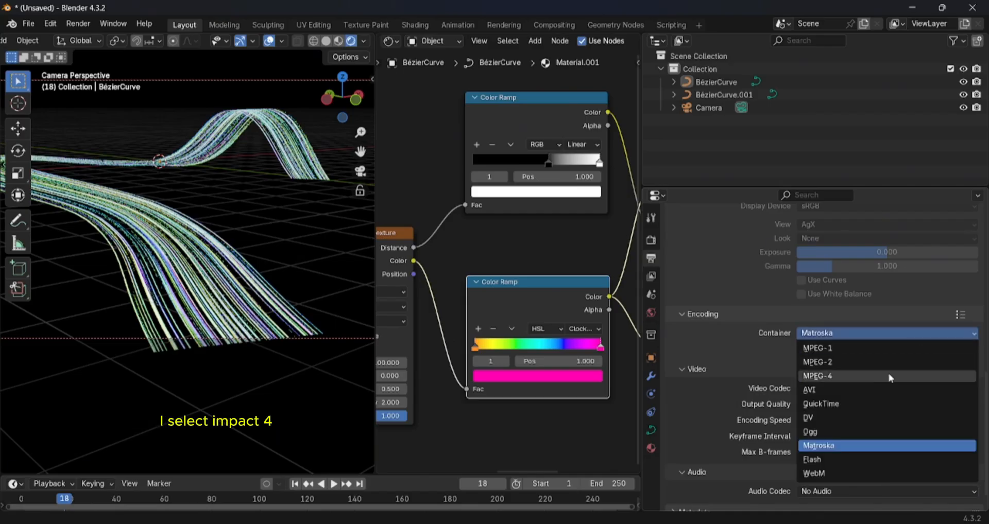
{"action": "left_click", "coordinate": [873, 376]}
- Set the video encoding's output quality to High Quality
{"action": "scroll", "coordinate": [874, 377], "scroll_direction": "down", "scroll_amount": 1}
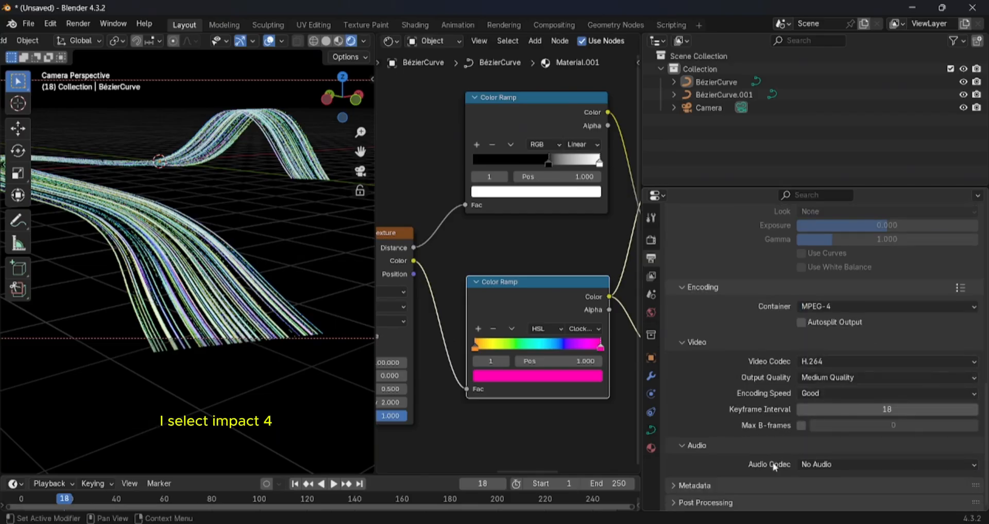
{"action": "left_click", "coordinate": [832, 378]}
{"action": "left_click", "coordinate": [824, 434]}
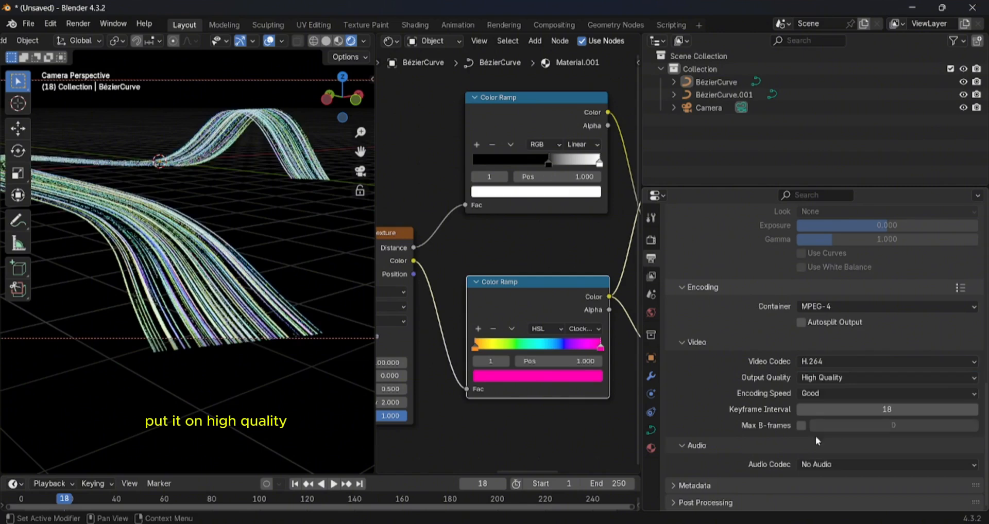
{"action": "scroll", "coordinate": [814, 448], "scroll_direction": "up", "scroll_amount": 5}
{"action": "scroll", "coordinate": [813, 450], "scroll_direction": "up", "scroll_amount": 10}
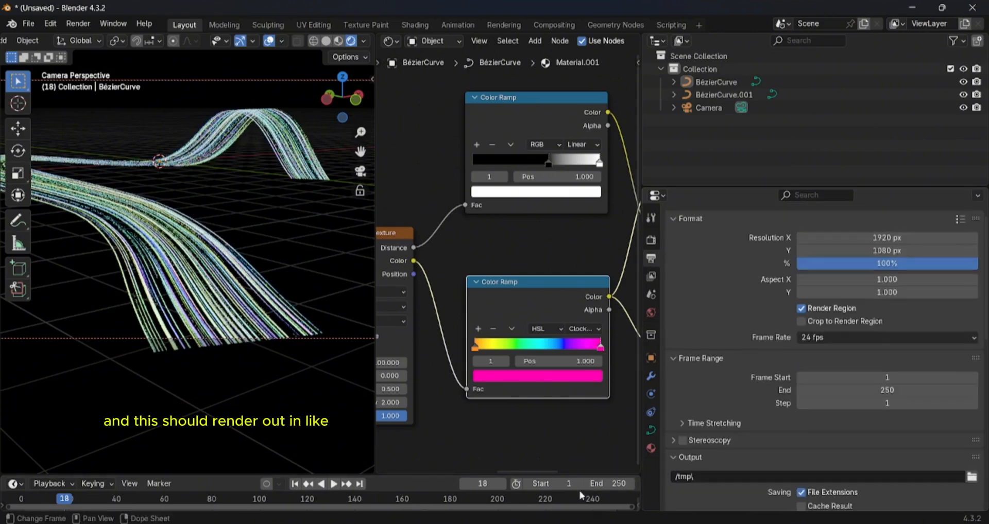
- Enlarge the timeline, set the current frame to 0, and start rendering the animation
{"action": "left_click_drag", "start_coordinate": [492, 473], "coordinate": [454, 292]}
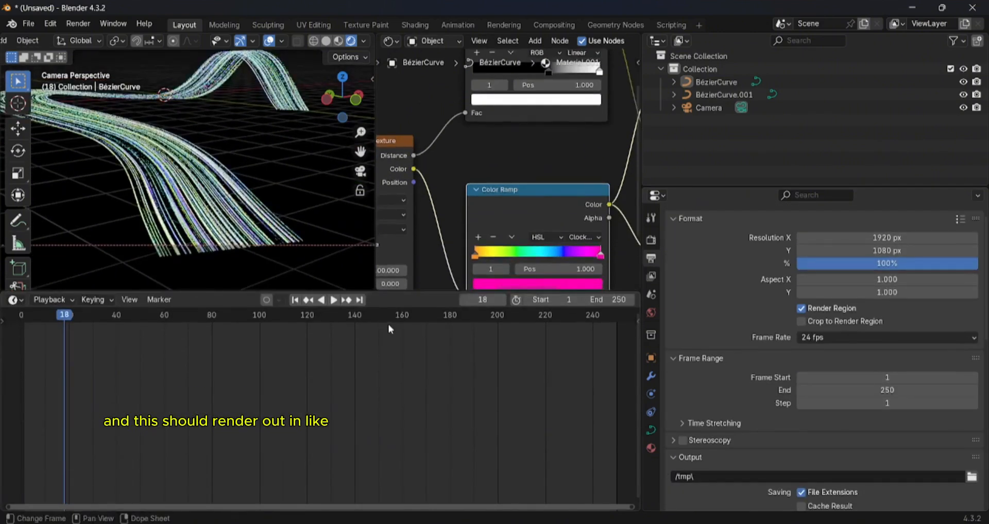
{"action": "left_click", "coordinate": [22, 315]}
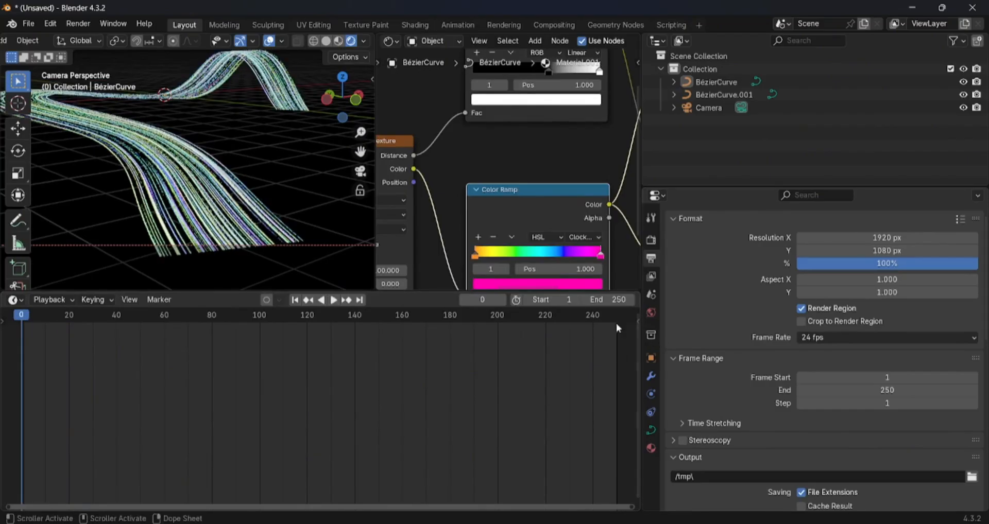
{"action": "left_click", "coordinate": [89, 27]}
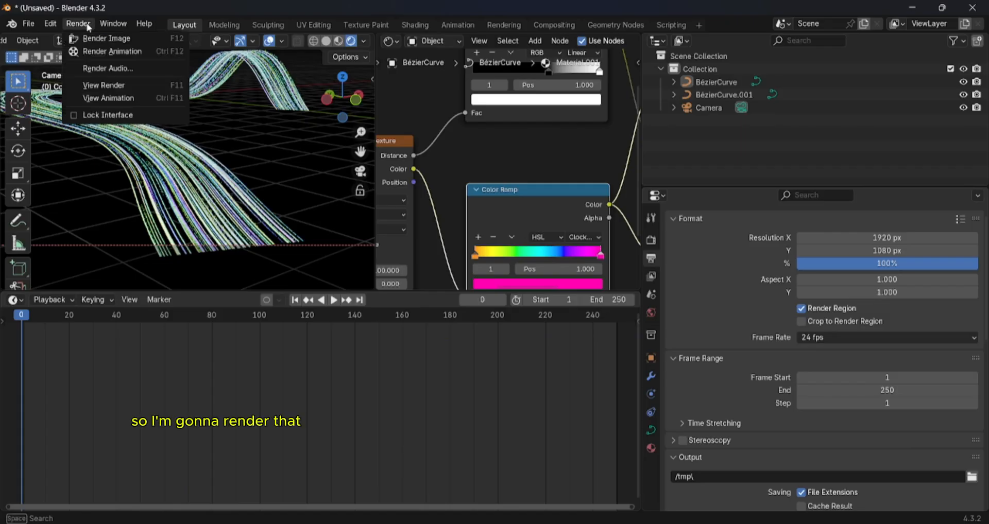
{"action": "left_click", "coordinate": [113, 54]}
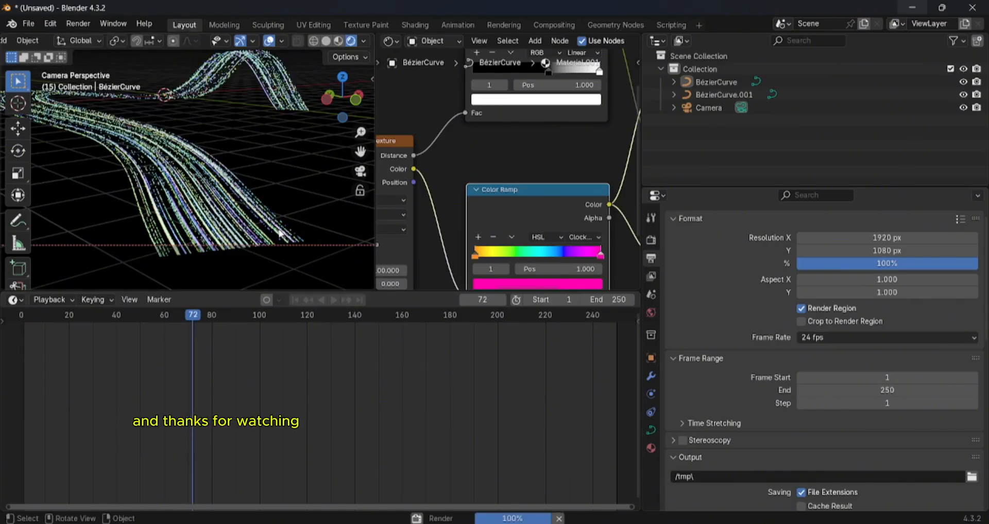